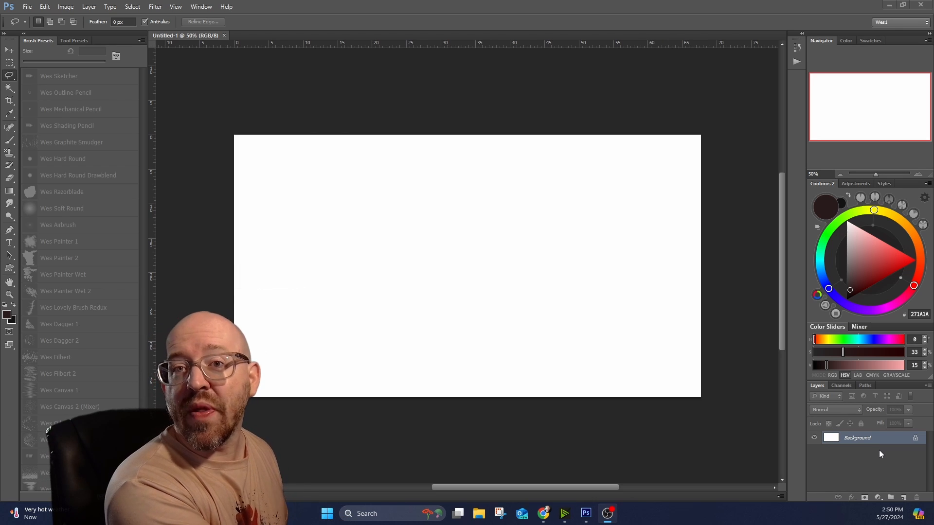
Convert the locked Background layer into a regular editable layer, keeping the default name Layer 0.
left_click(909, 444)
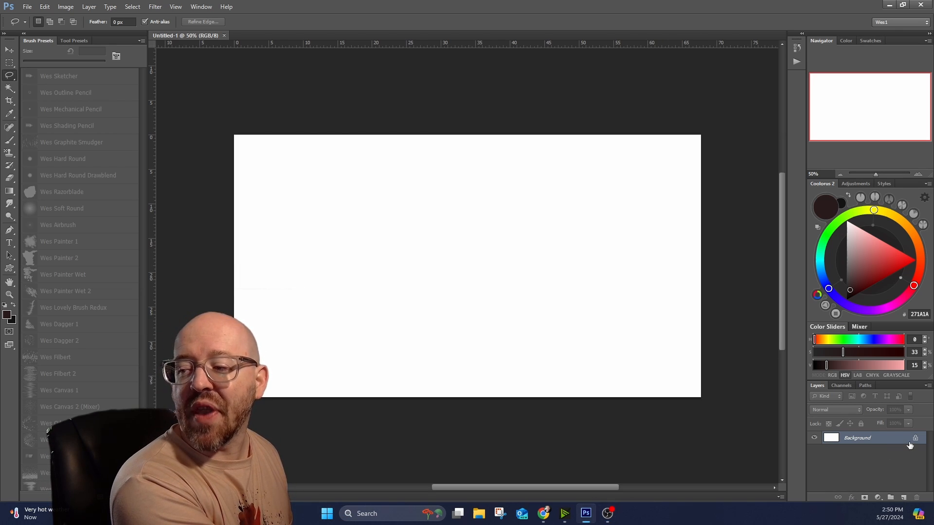
double_click(863, 440)
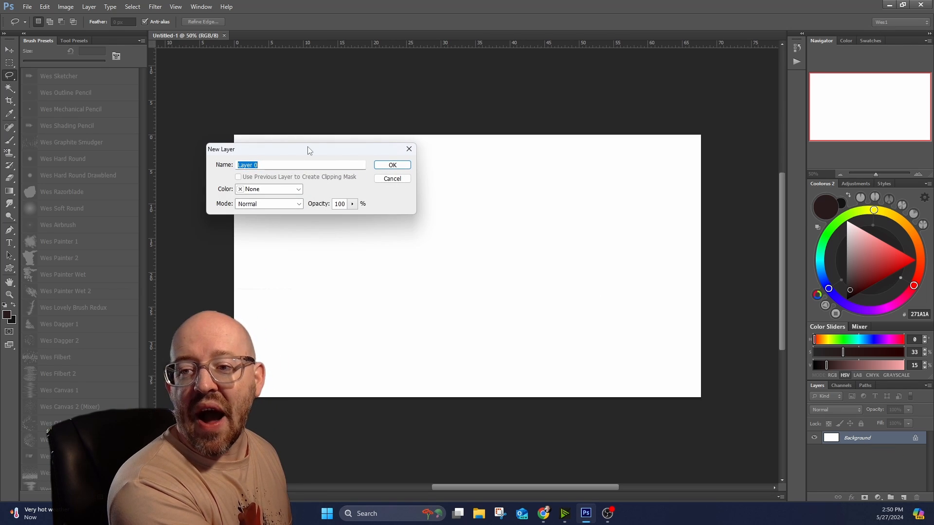
left_click(386, 166)
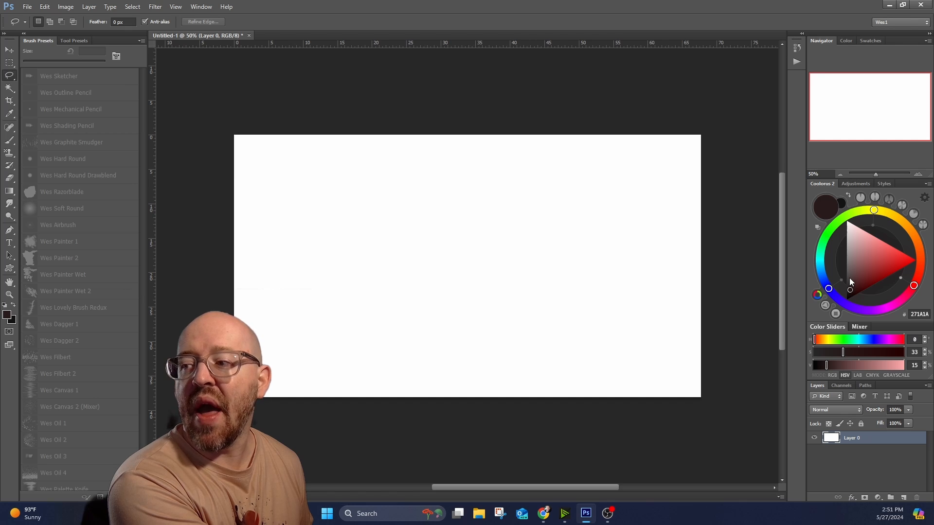
Choose the mid-gray 989898 as foreground color and fill the layer with the Foreground Color option.
left_click_drag(849, 278, 832, 313)
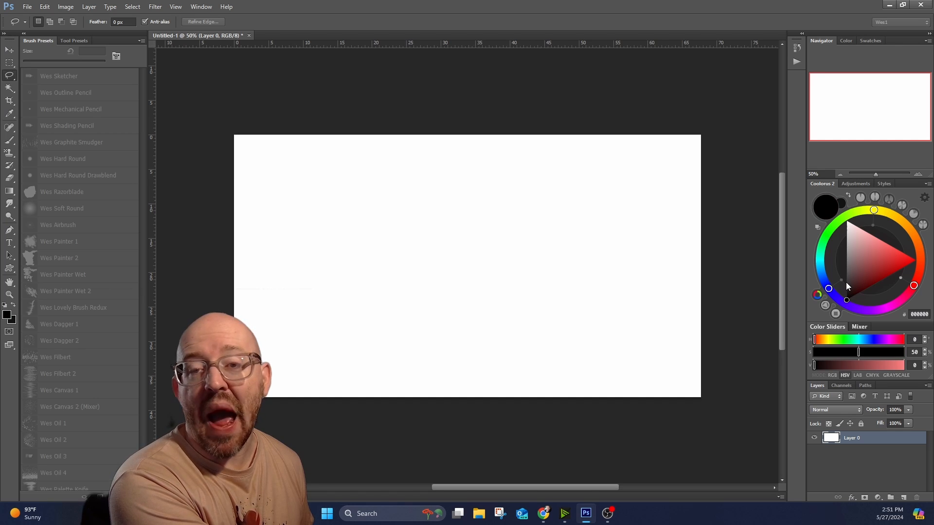
left_click_drag(845, 282, 834, 254)
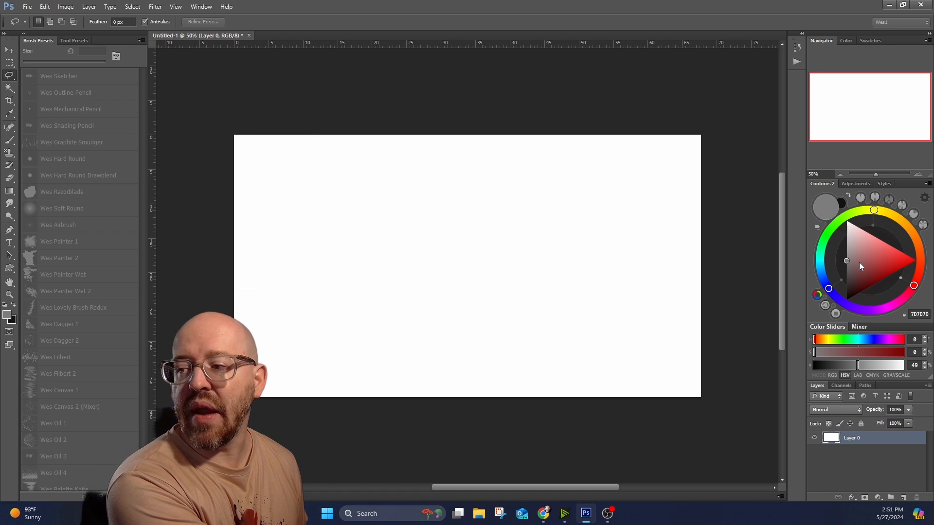
left_click(845, 253)
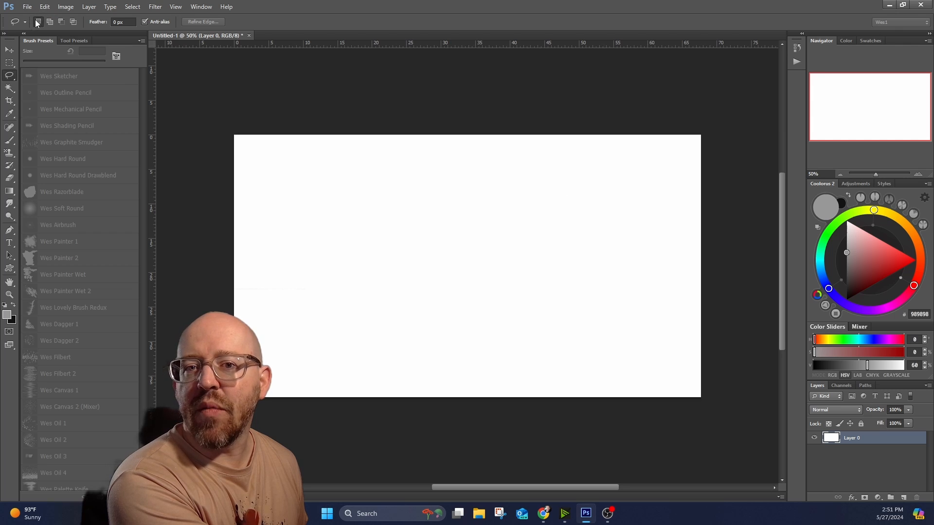
left_click(44, 7)
left_click(70, 146)
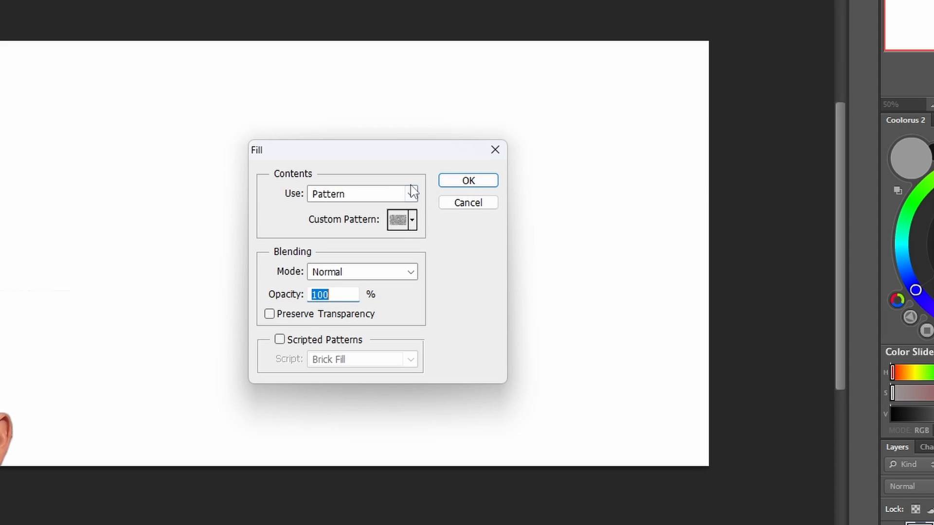
left_click(412, 193)
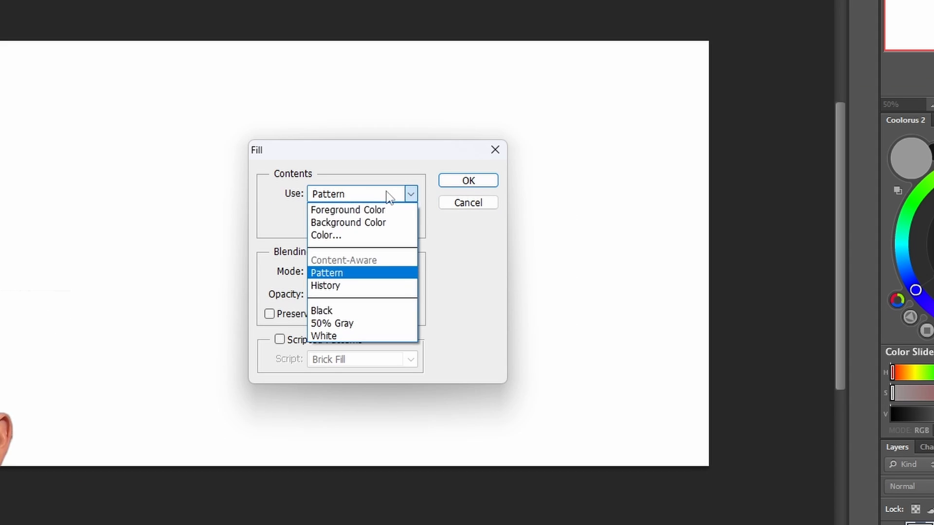
left_click(364, 209)
left_click(470, 181)
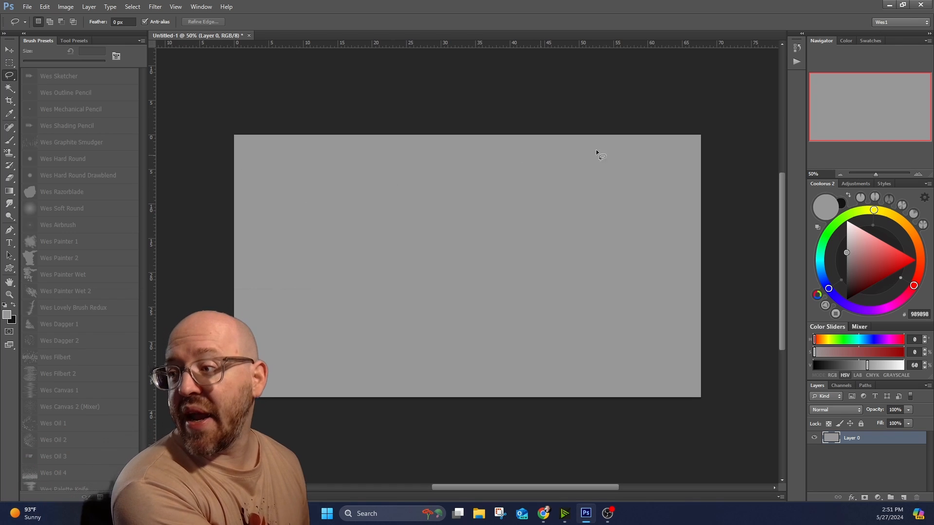
Pick a light tan foreground color (HSV 35, 45, 78) and fill the layer with it.
left_click(909, 228)
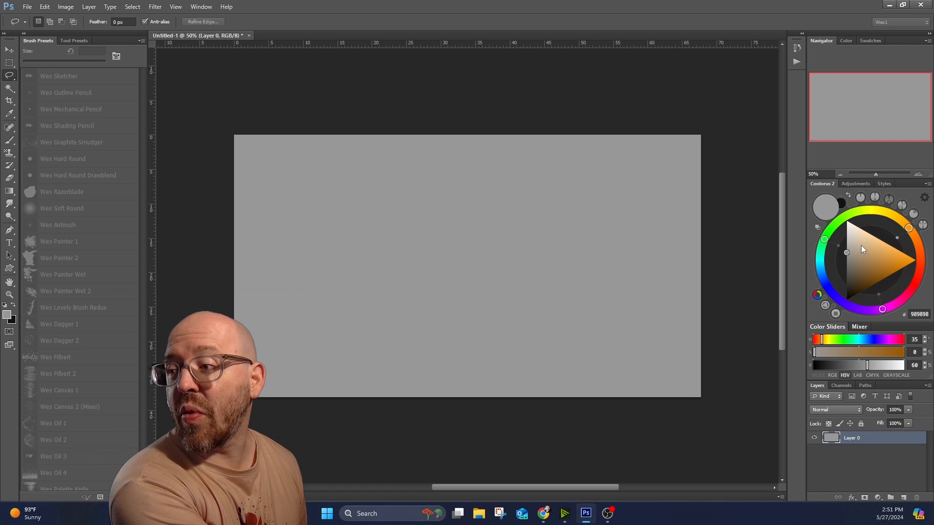
left_click(870, 253)
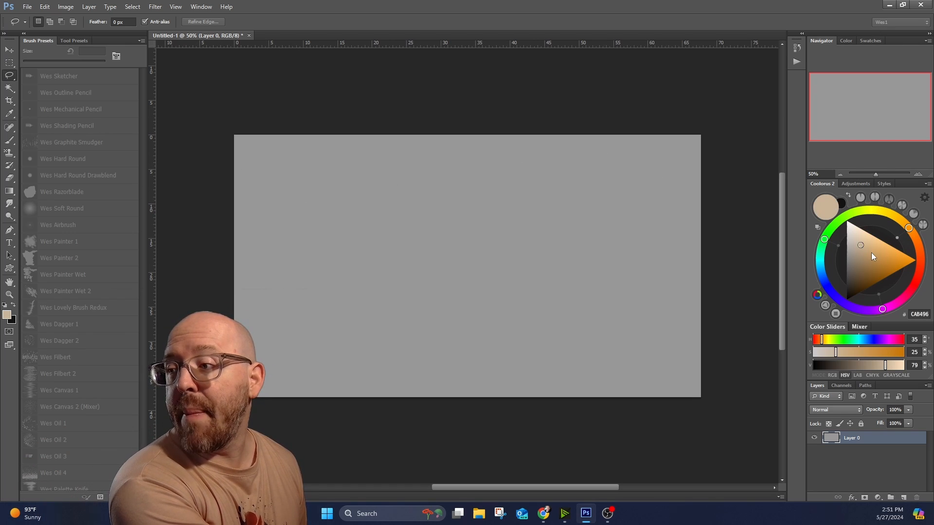
left_click(45, 6)
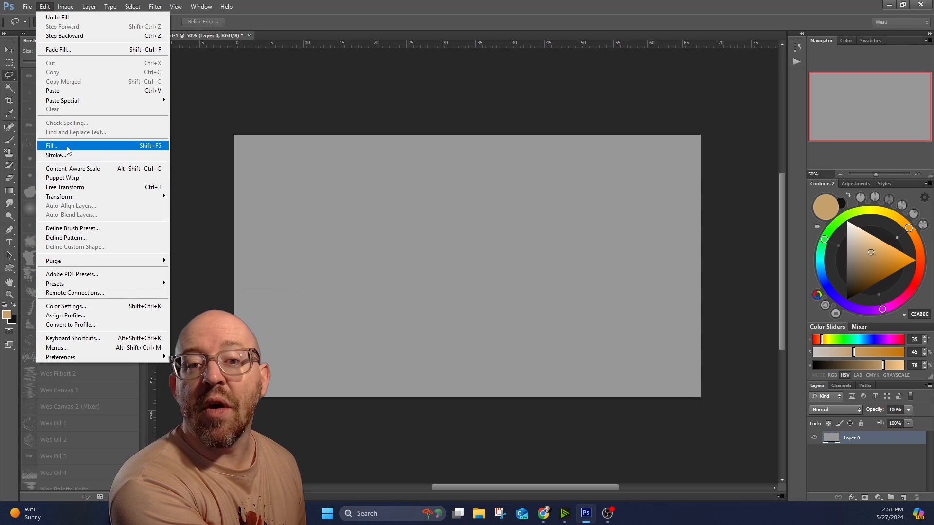
left_click(52, 145)
left_click(560, 218)
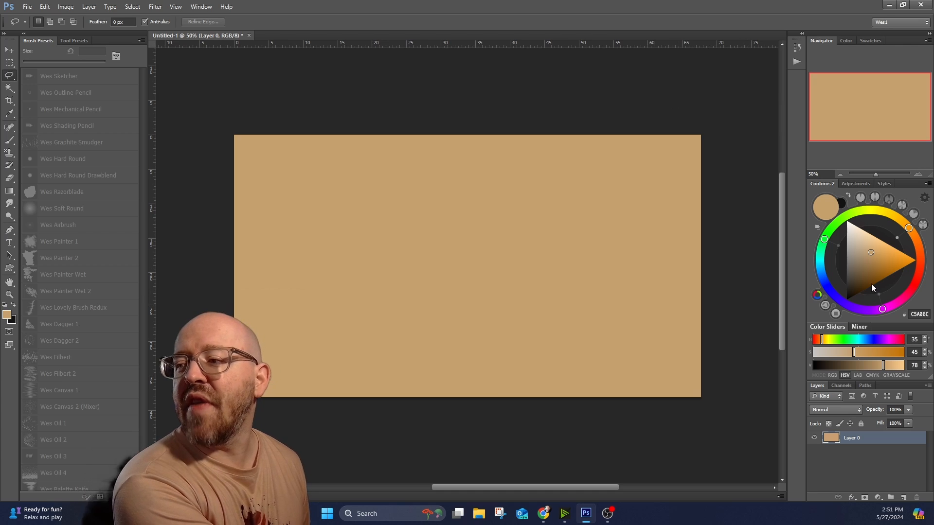
Set the foreground color to the muted brown 8B6D52 and fill the layer with it at 100% opacity.
left_click_drag(914, 238, 916, 243)
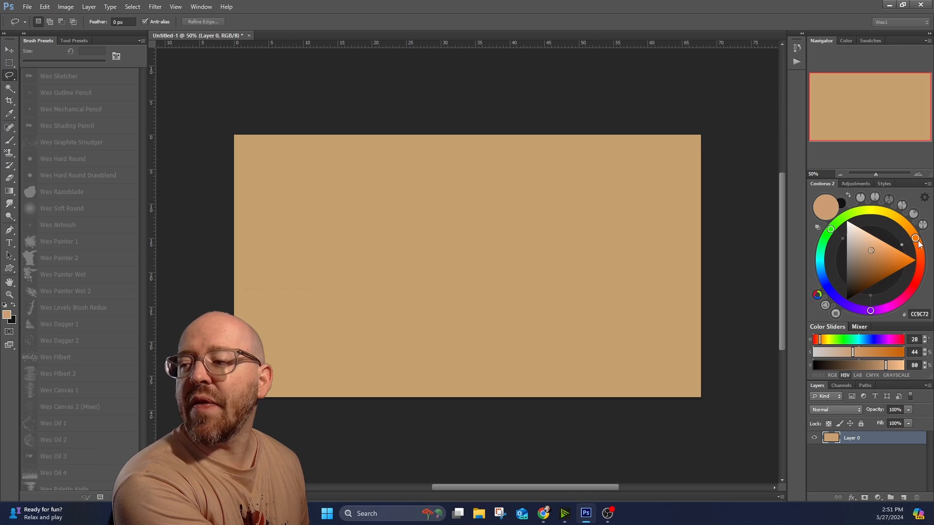
left_click(866, 259)
left_click(862, 267)
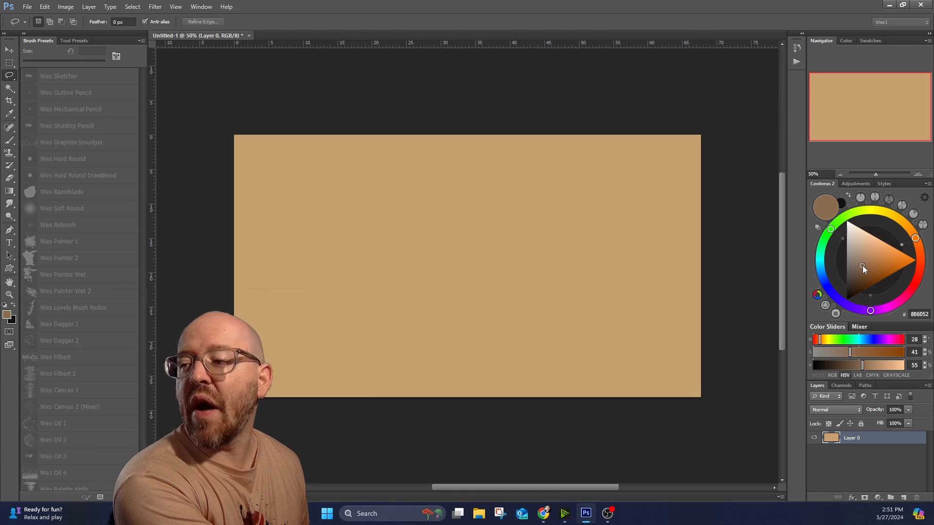
left_click(44, 6)
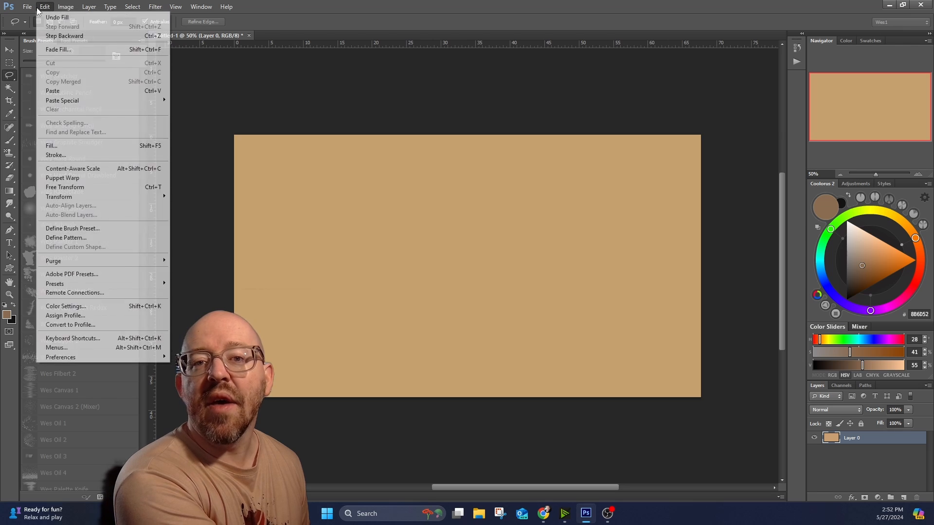
left_click(81, 146)
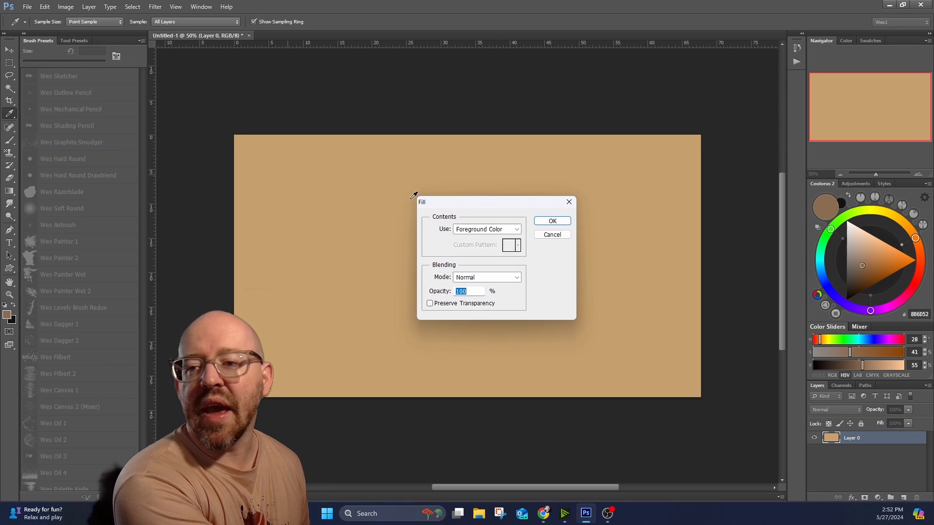
left_click(543, 221)
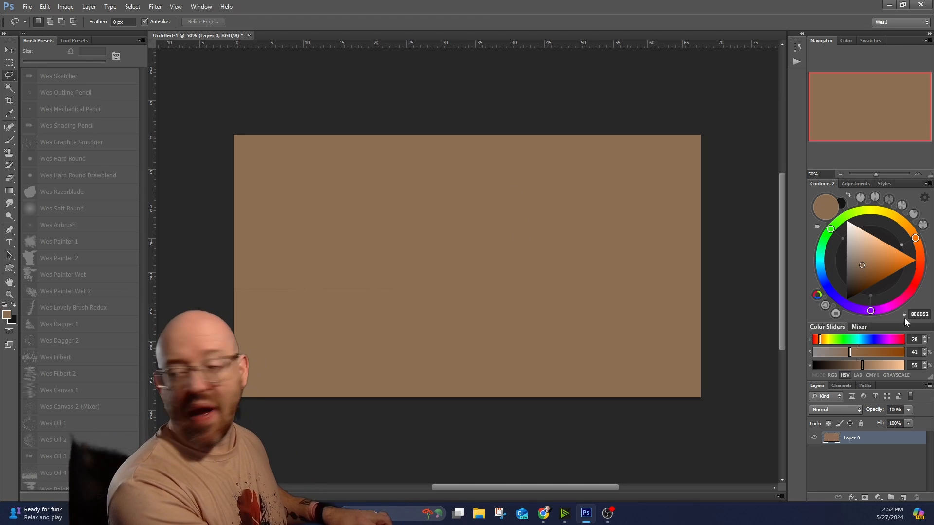
Rename the brown-filled layer as Background.
double_click(853, 438)
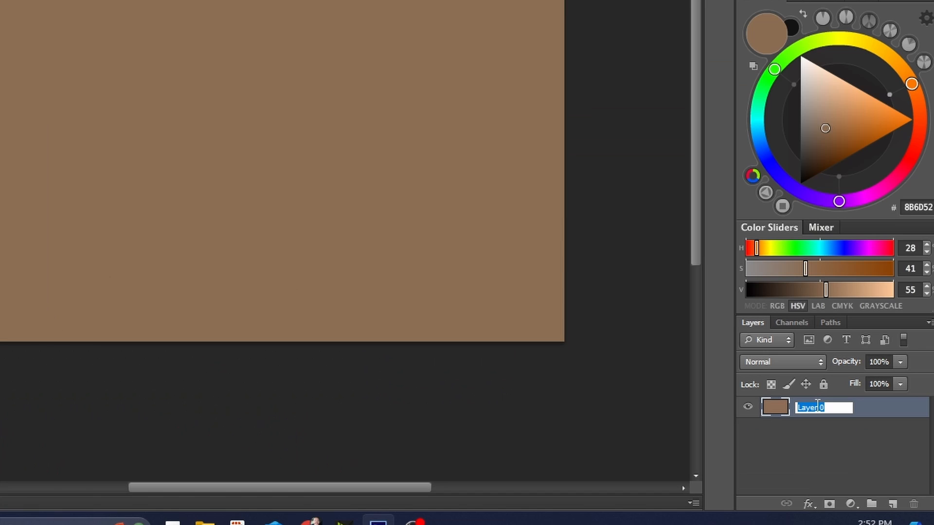
type("Background")
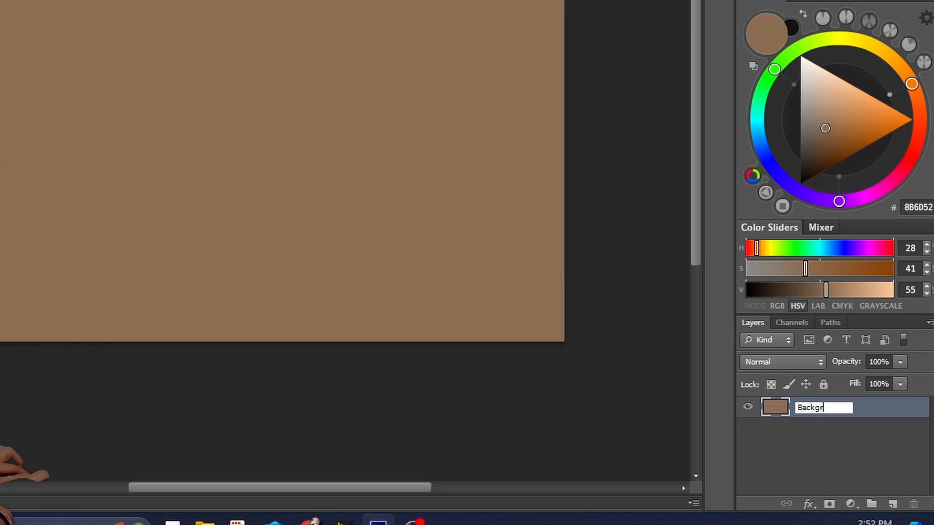
key("Return")
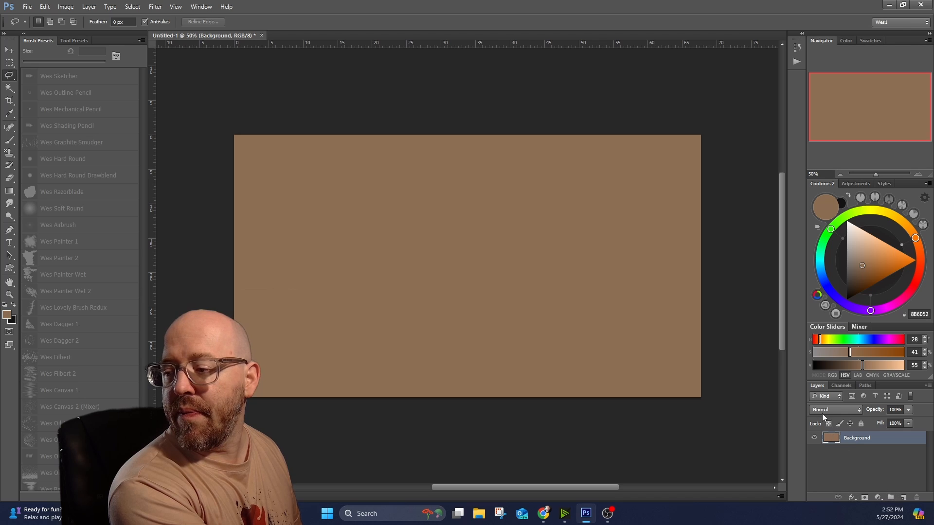
Add a new layer named Sketch above the Background layer and set its blend mode to Multiply.
left_click(902, 497)
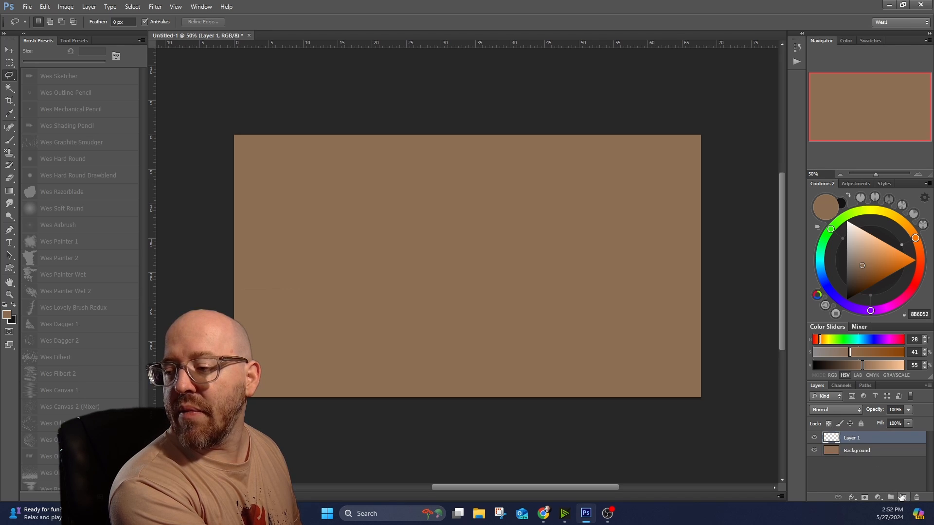
double_click(851, 438)
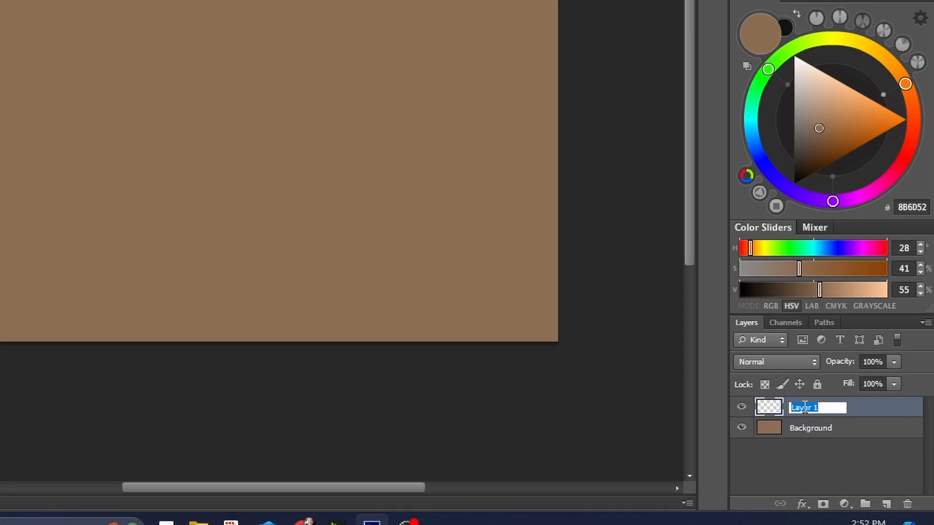
type("Sketch")
key("Return")
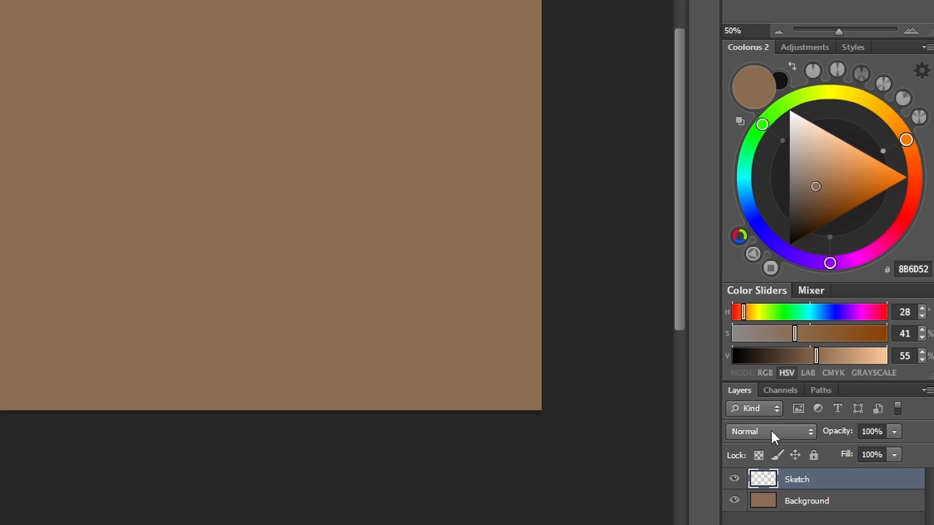
left_click(834, 409)
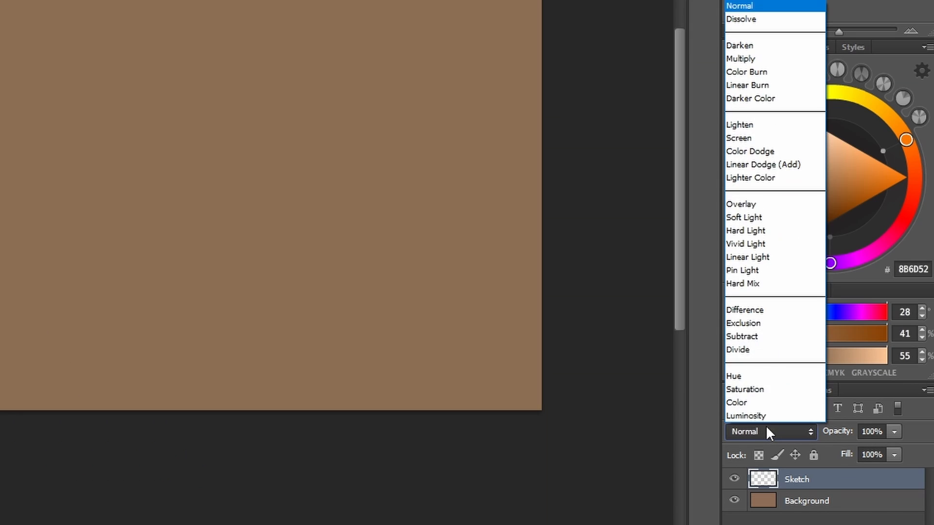
left_click(761, 59)
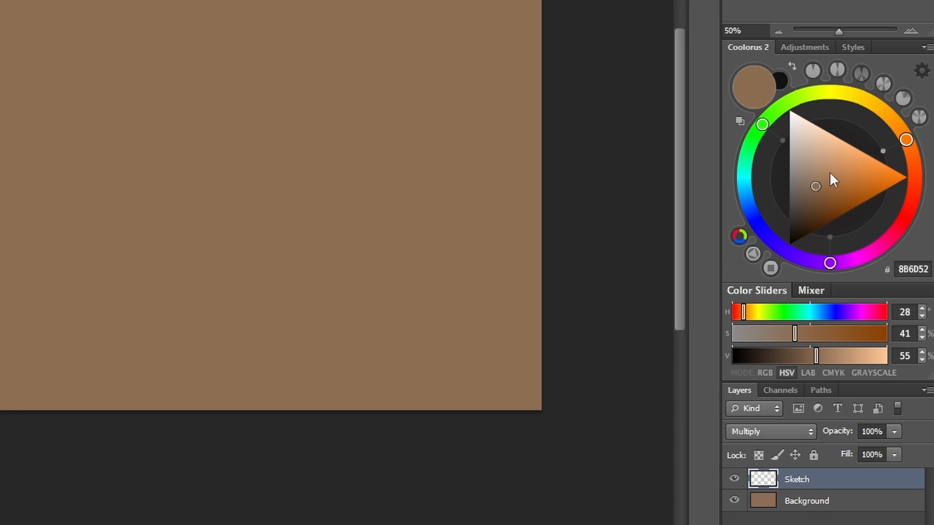
Set the foreground color to the neutral dark gray 353535.
left_click(788, 170)
left_click_drag(800, 178, 789, 207)
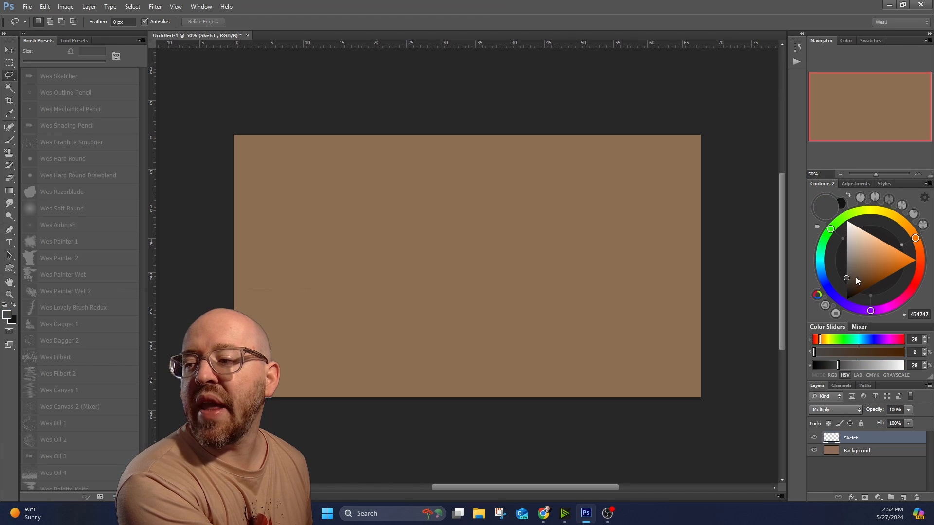
mouse_move(856, 281)
left_mouse_down()
mouse_move(841, 291)
mouse_move(842, 266)
mouse_move(844, 281)
mouse_move(836, 278)
left_mouse_up()
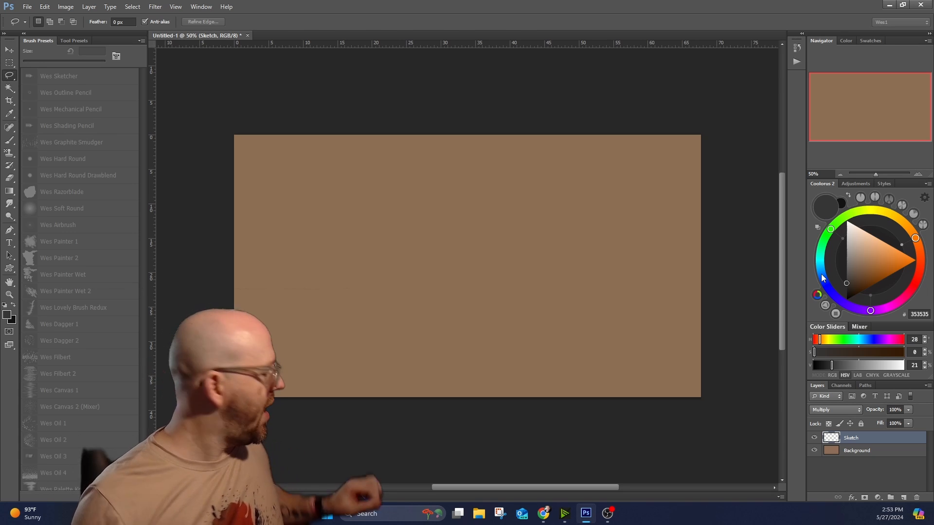
Activate the Brush tool with the Wes Outline Pencil preset and reduce its size to 10 px.
key("b")
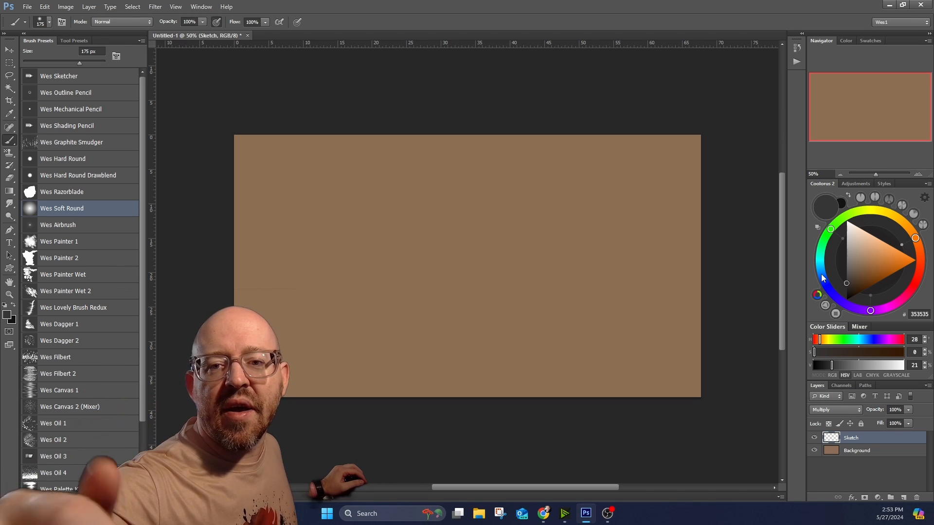
left_click(104, 131)
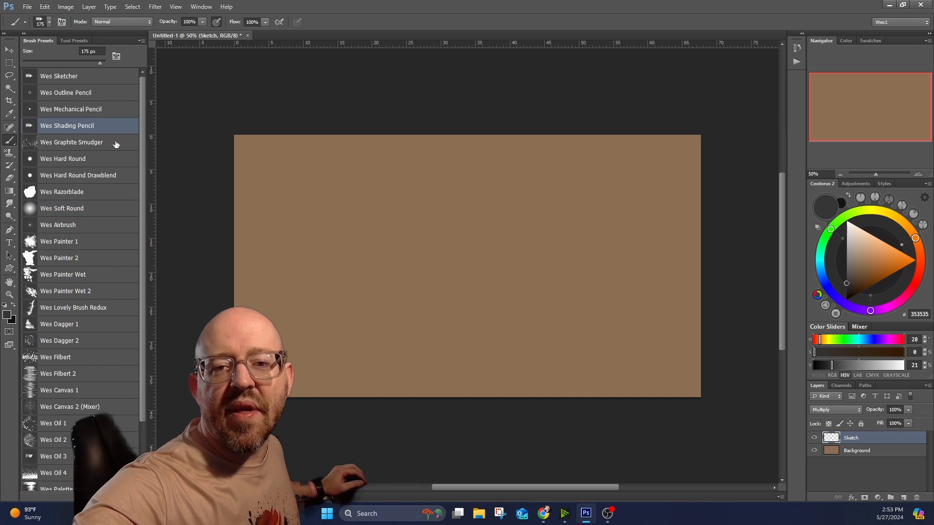
left_click(107, 94)
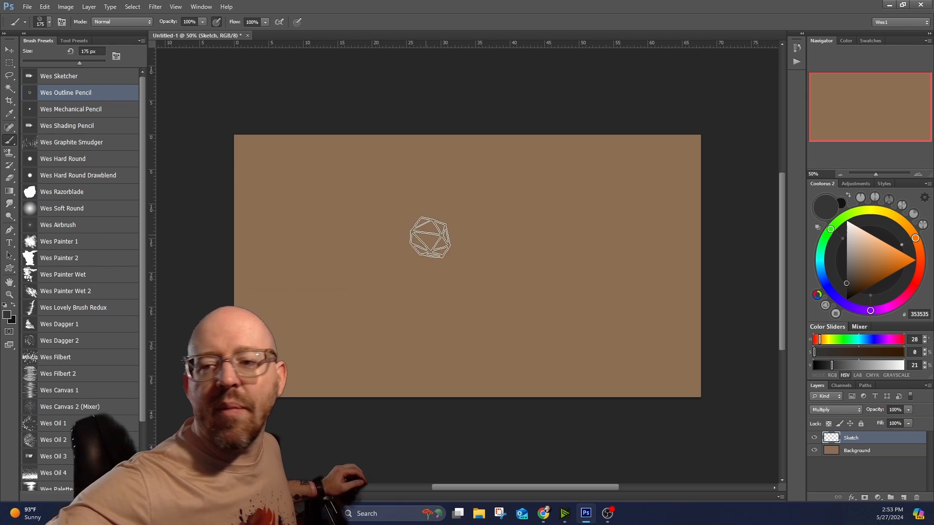
key("bracketleft")
key("bracketleft")
key("bracketleft")
key("bracketleft")
key("bracketleft")
key("bracketleft")
key("bracketleft")
key("bracketleft")
key("bracketleft")
key("bracketleft")
key("bracketleft")
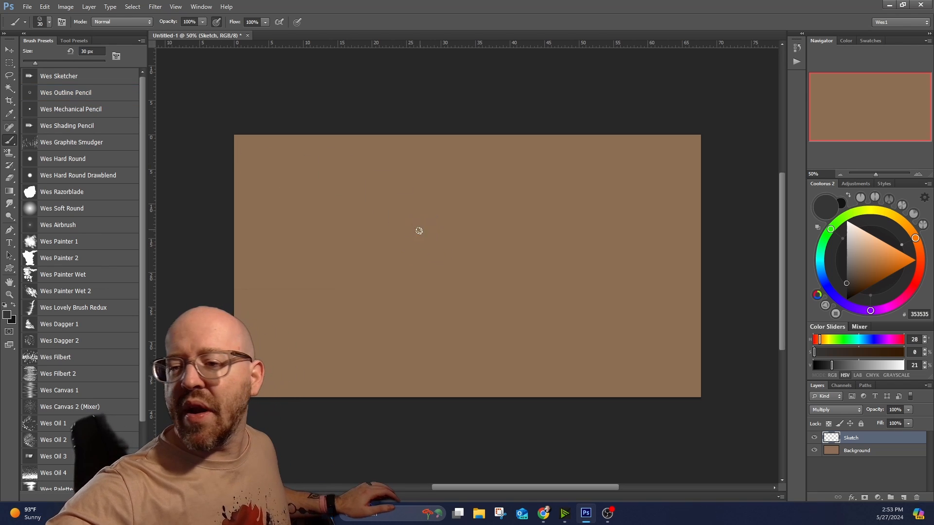
key("bracketleft")
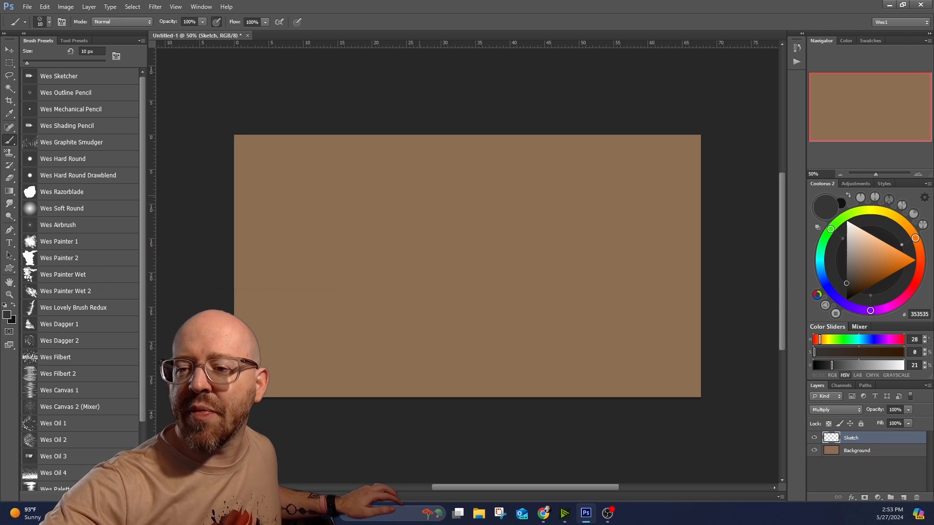
key("bracketleft")
Sketch a large rough circle with loose overlapping strokes in the upper middle of the canvas on the Sketch layer.
mouse_move(414, 223)
left_mouse_down()
mouse_move(444, 313)
mouse_move(434, 177)
left_mouse_up()
left_click_drag(505, 172, 524, 296)
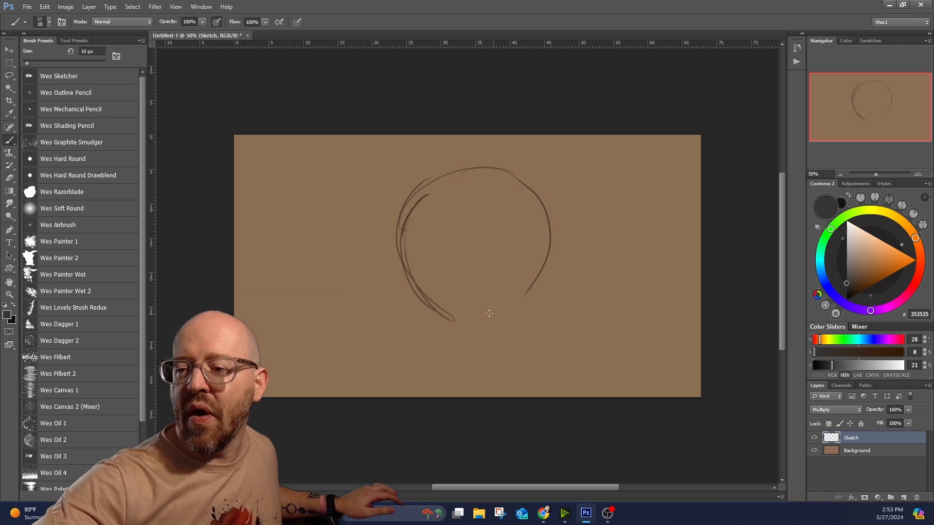
left_click_drag(403, 277, 517, 316)
left_click_drag(572, 241, 471, 317)
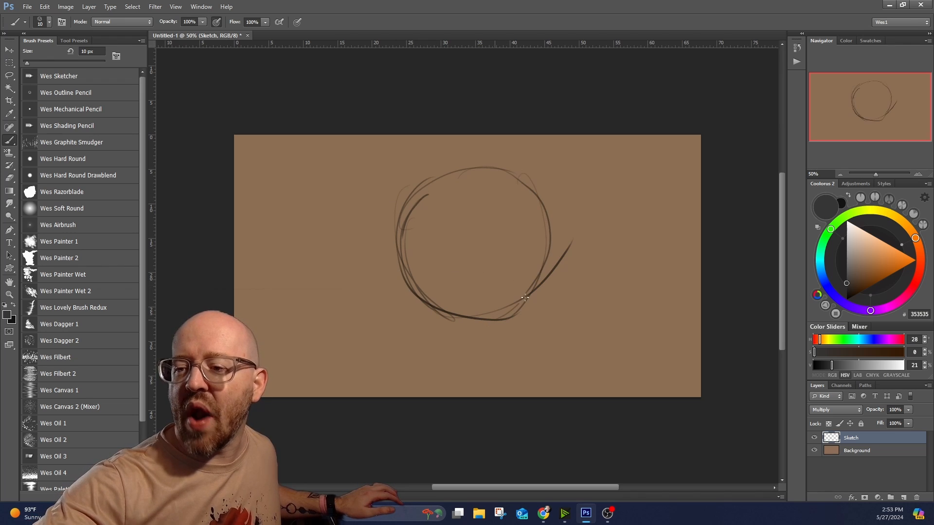
Finish the rough circle's outline and draw a W squiggle and two arrows pointing at the circle on the Sketch layer.
left_click_drag(551, 207, 505, 319)
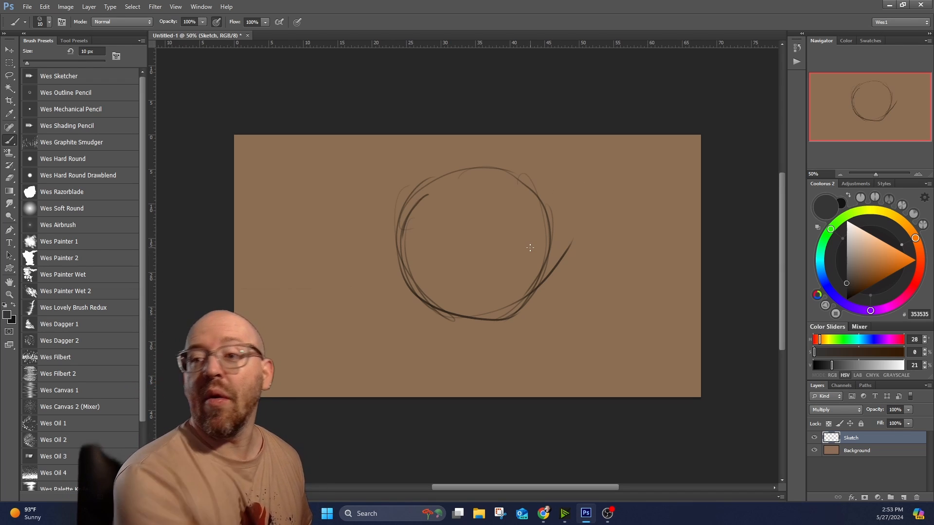
left_click_drag(279, 196, 318, 217)
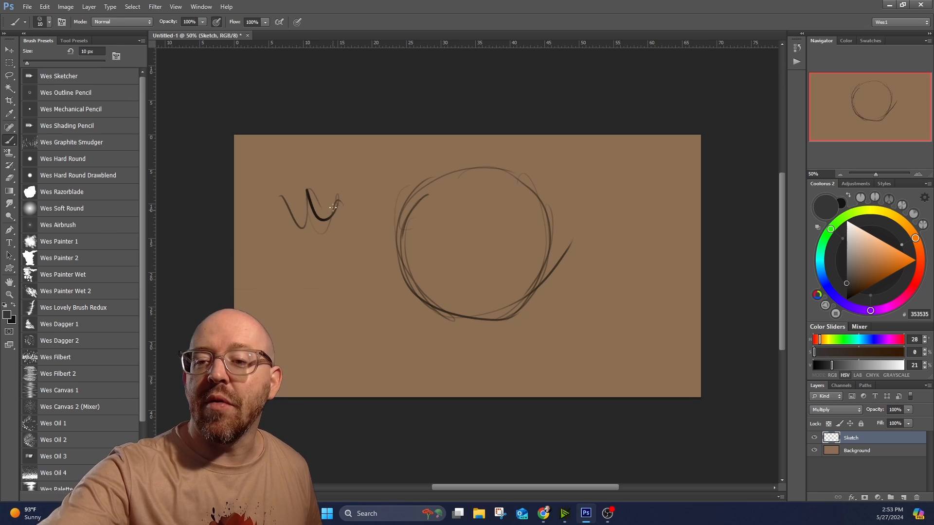
left_click_drag(601, 189, 663, 135)
mouse_move(605, 207)
left_mouse_down()
mouse_move(680, 146)
mouse_move(662, 151)
left_mouse_up()
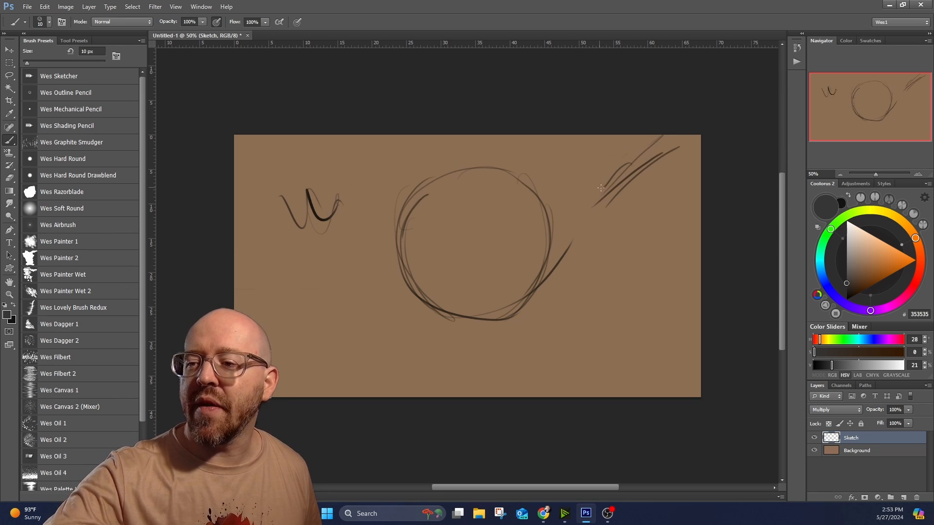
mouse_move(601, 188)
left_mouse_down()
mouse_move(587, 228)
mouse_move(629, 211)
mouse_move(604, 198)
left_mouse_up()
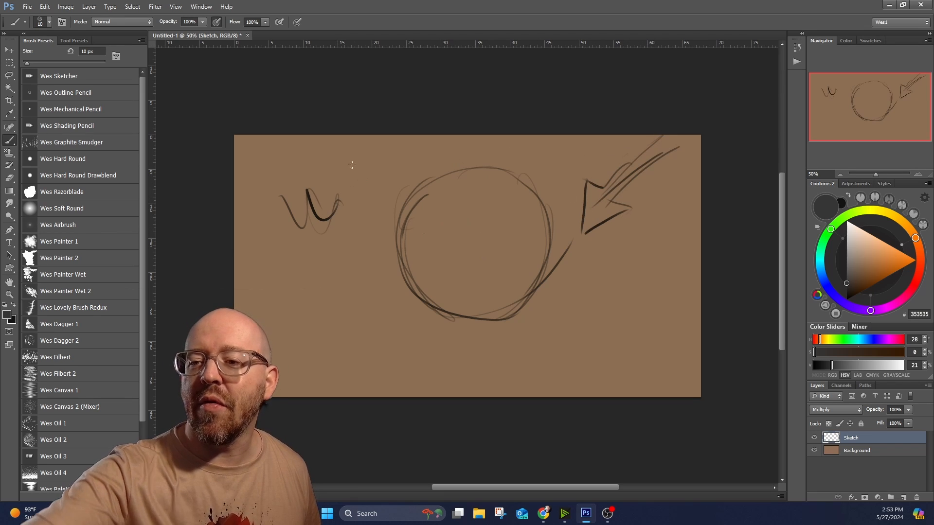
left_click_drag(346, 156, 387, 191)
left_click_drag(386, 165, 387, 190)
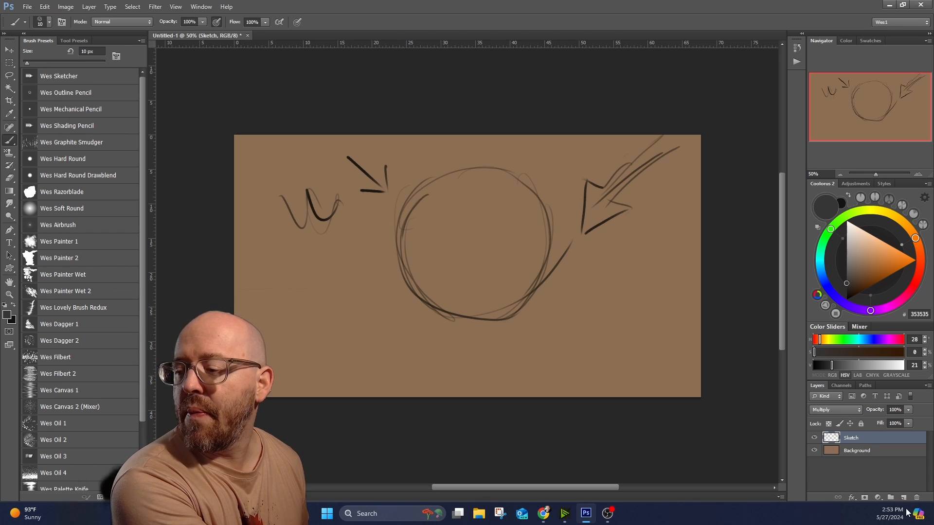
Add a new layer named Values and place it between the Sketch and Background layers.
left_click(904, 497)
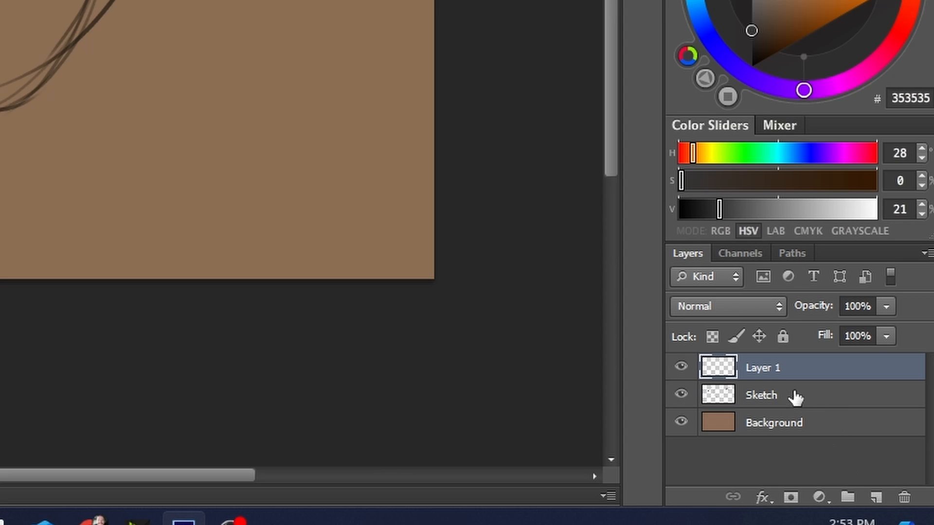
left_click_drag(773, 375, 778, 408)
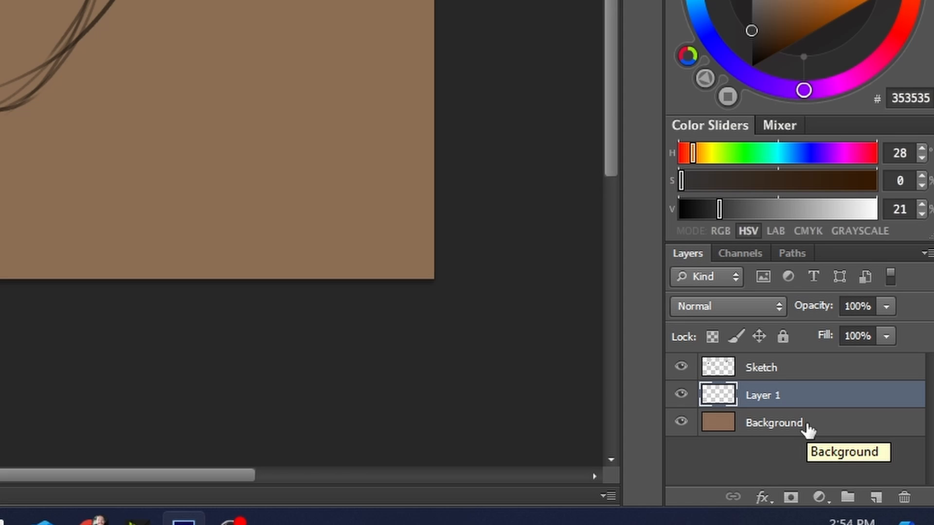
double_click(776, 395)
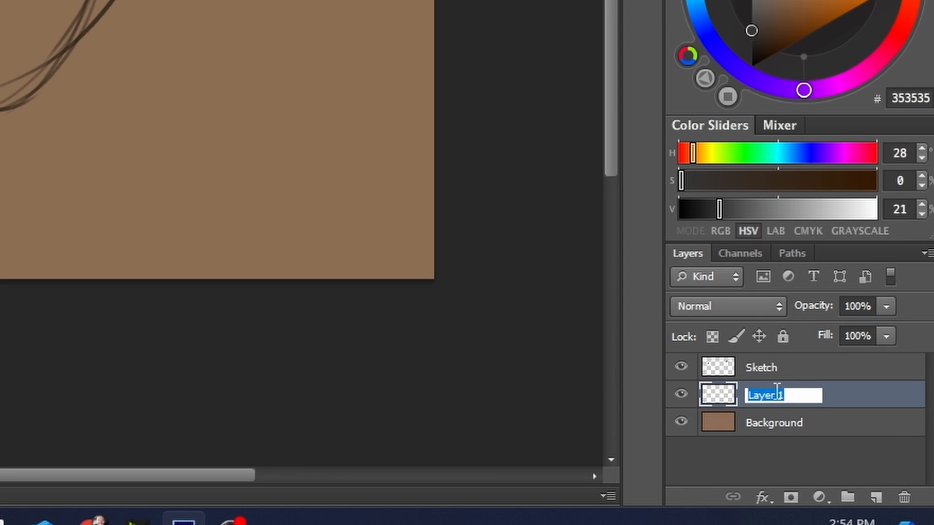
type("Values")
key("Return")
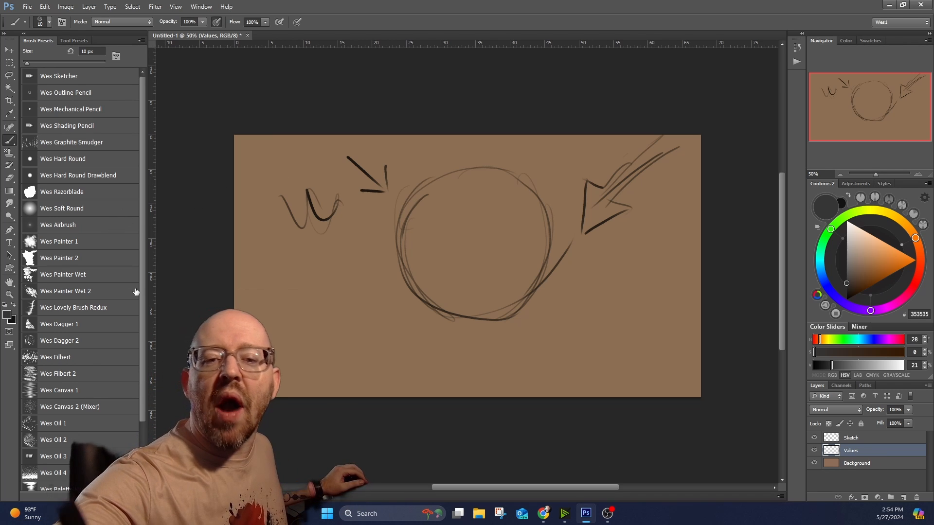
Paint a dark gray 3E3E3E shadow stroke along the circle's left edge on the Values layer with the Wes Painter 2 brush at 90 px.
left_click(100, 252)
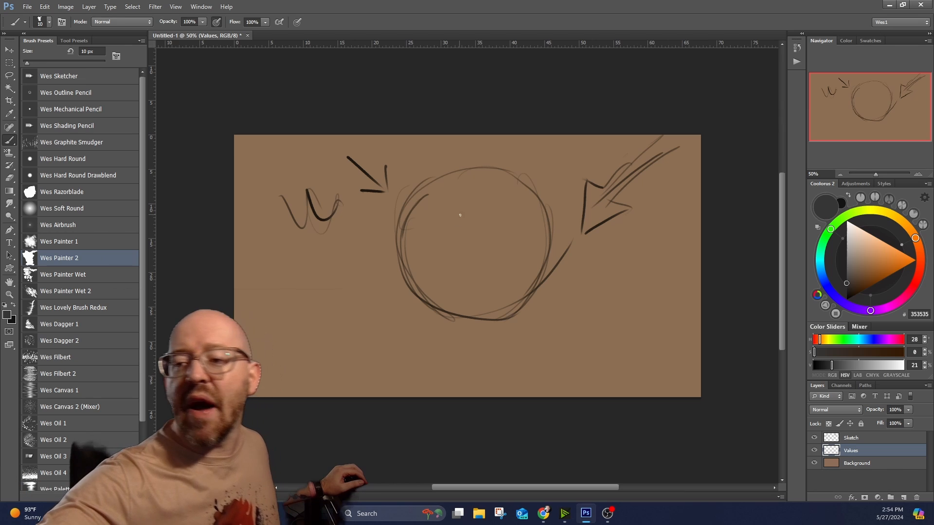
mouse_move(851, 272)
left_mouse_down()
mouse_move(837, 275)
mouse_move(846, 280)
left_mouse_up()
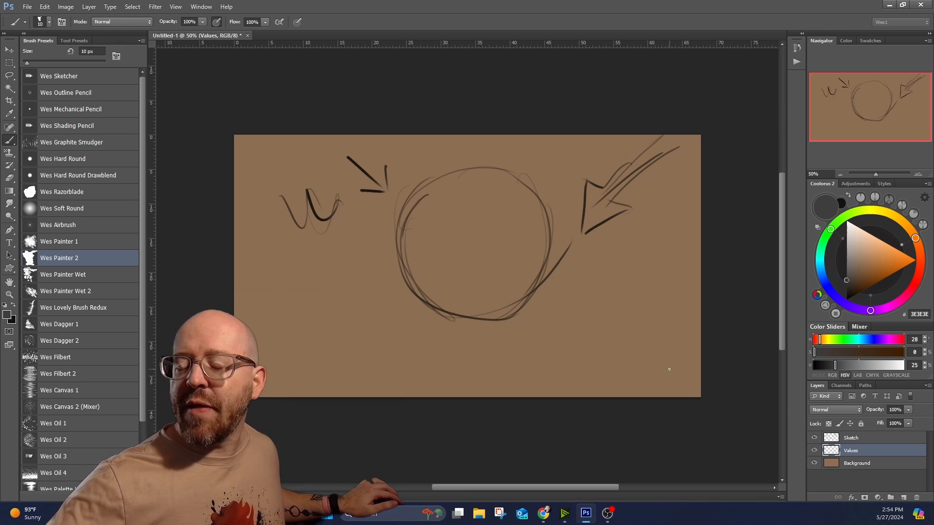
key("bracketright")
key("bracketright")
key("bracketright")
key("bracketright")
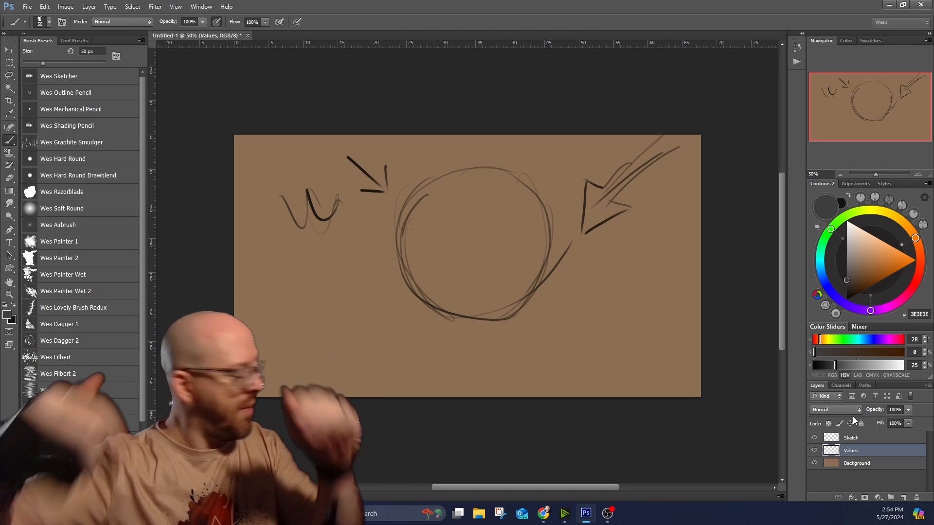
key("bracketright")
key("bracketright")
key("bracketright")
key("bracketright")
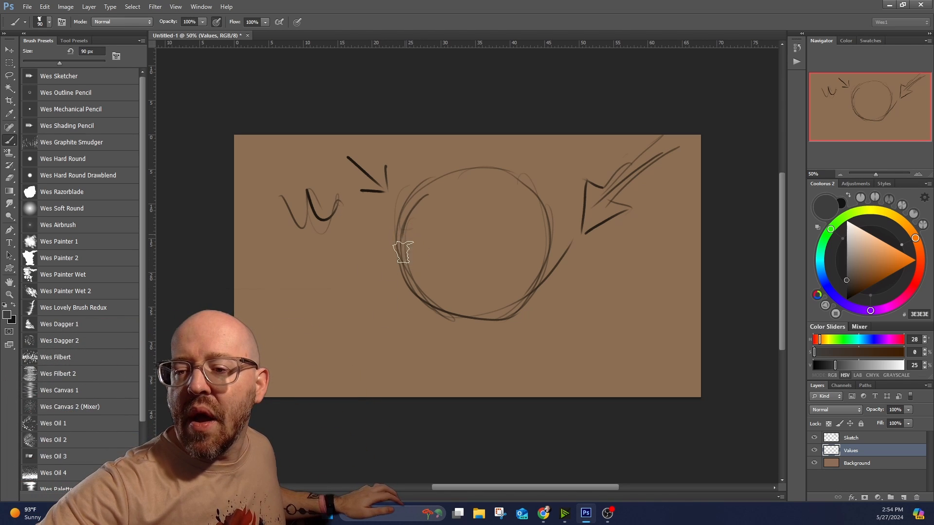
left_click_drag(405, 233, 412, 289)
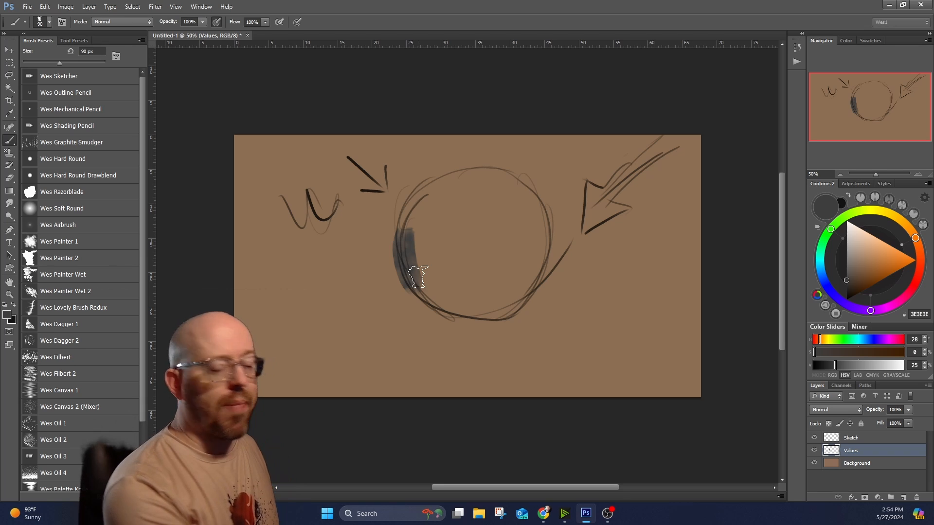
Paint thick near-black strokes along the circle's left and lower-left edge with the Wes Dagger 1 brush, using the color sampled from the small arrow.
scroll(411, 302, "up", 3)
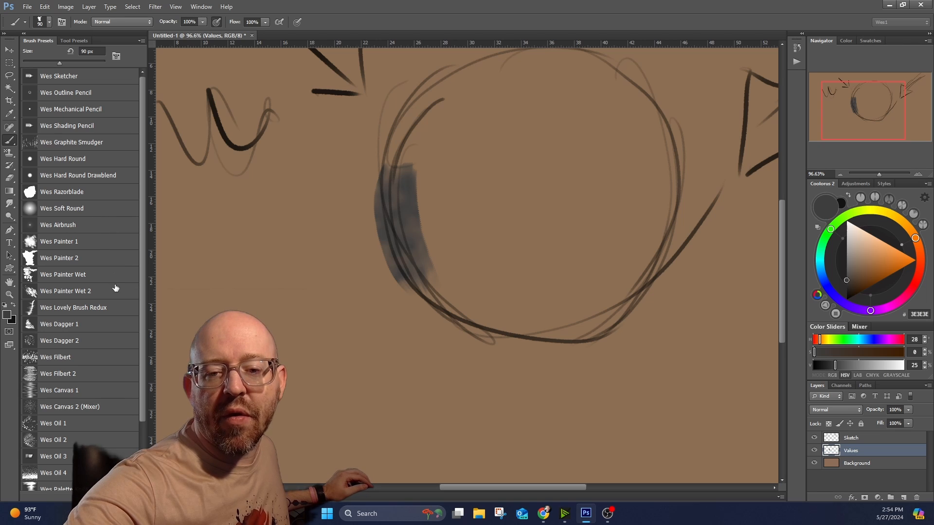
left_click(107, 323)
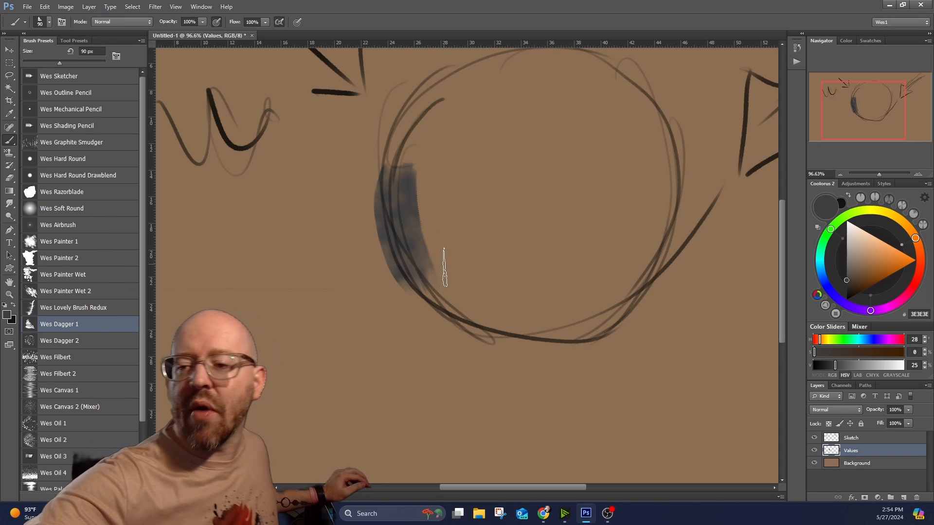
left_click(336, 89, "alt")
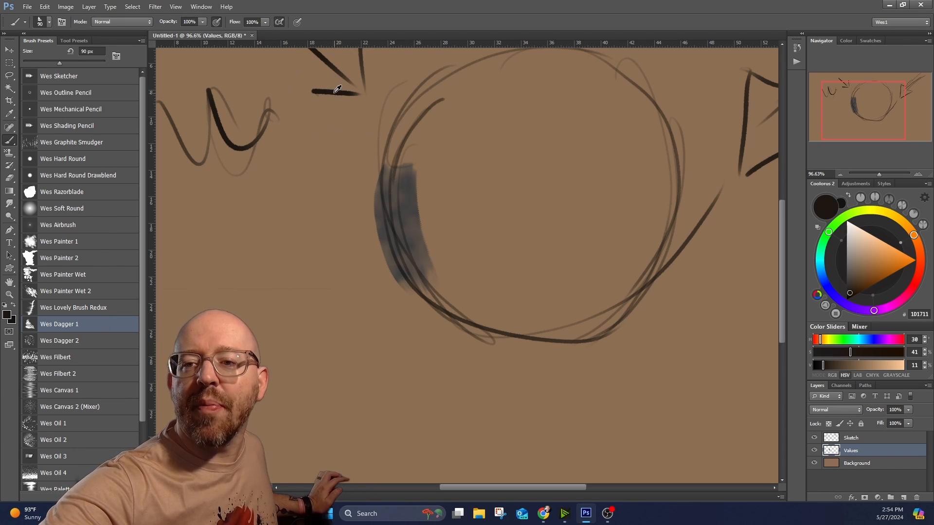
left_click_drag(408, 262, 486, 341)
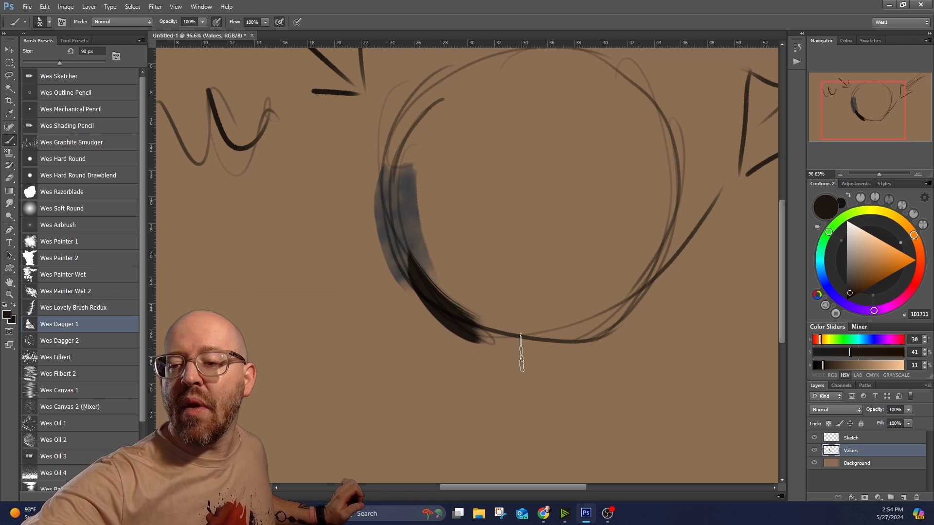
mouse_move(409, 277)
left_mouse_down()
mouse_move(484, 330)
mouse_move(488, 323)
mouse_move(408, 304)
mouse_move(375, 209)
mouse_move(403, 205)
mouse_move(384, 144)
mouse_move(408, 174)
mouse_move(407, 139)
left_mouse_up()
scroll(440, 119, "up", 5)
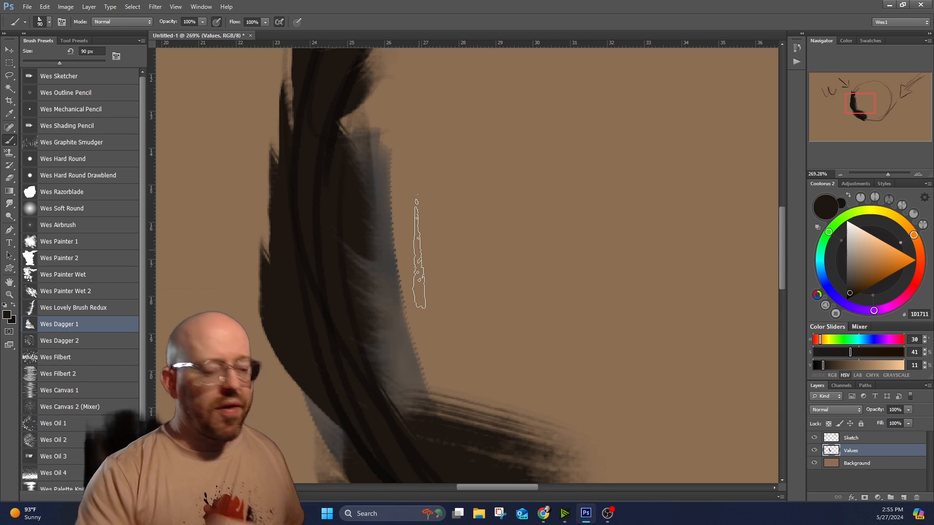
scroll(420, 252, "down", 5)
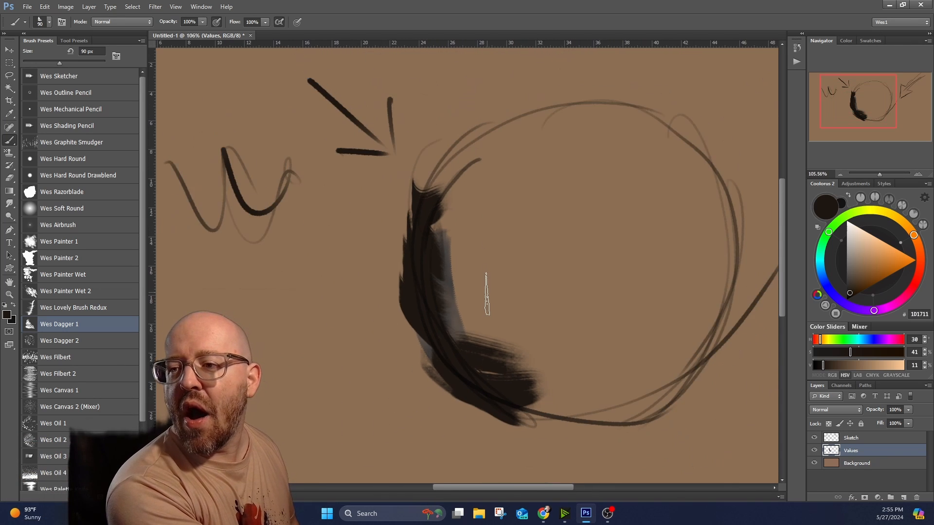
scroll(487, 295, "up", 1)
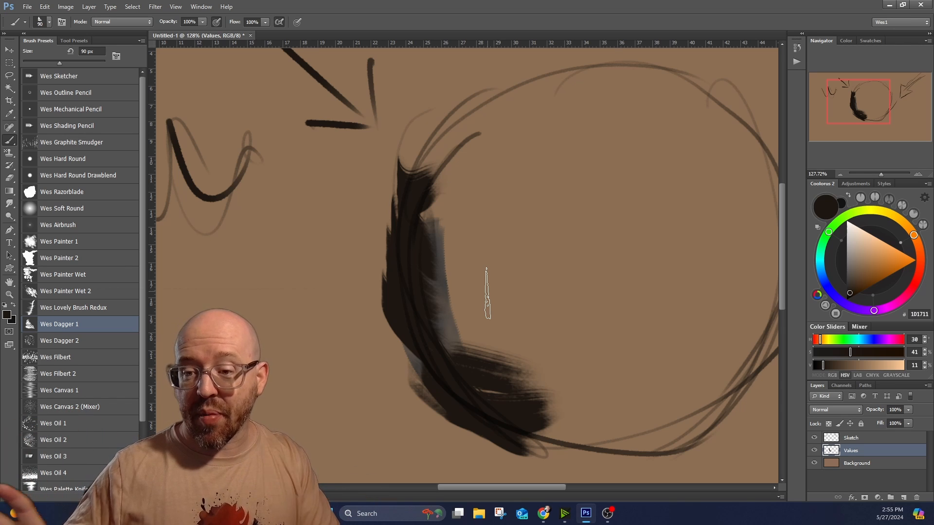
Lock the Sketch layer's transparent pixels and prepare the Wes Painter Wet brush with black 000000.
left_click(856, 438)
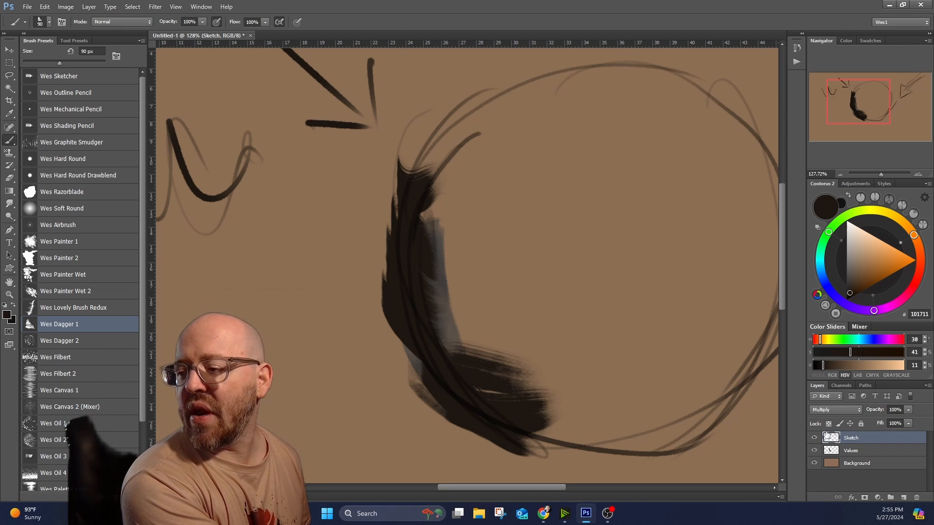
left_click_drag(867, 249, 846, 300)
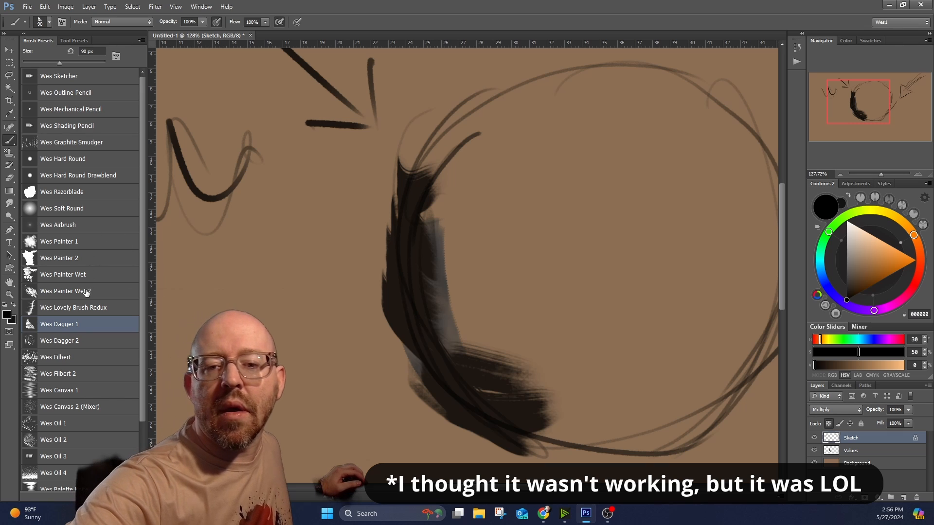
left_click(78, 274)
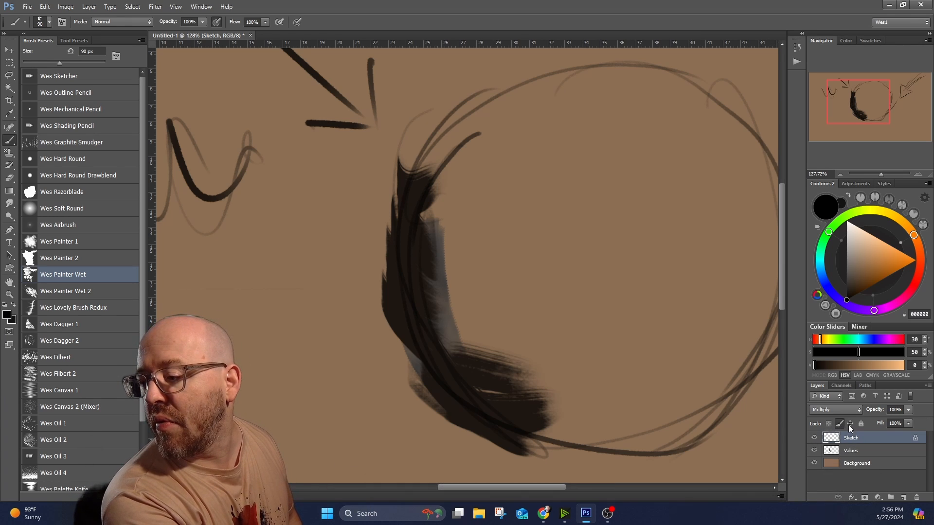
double_click(907, 440)
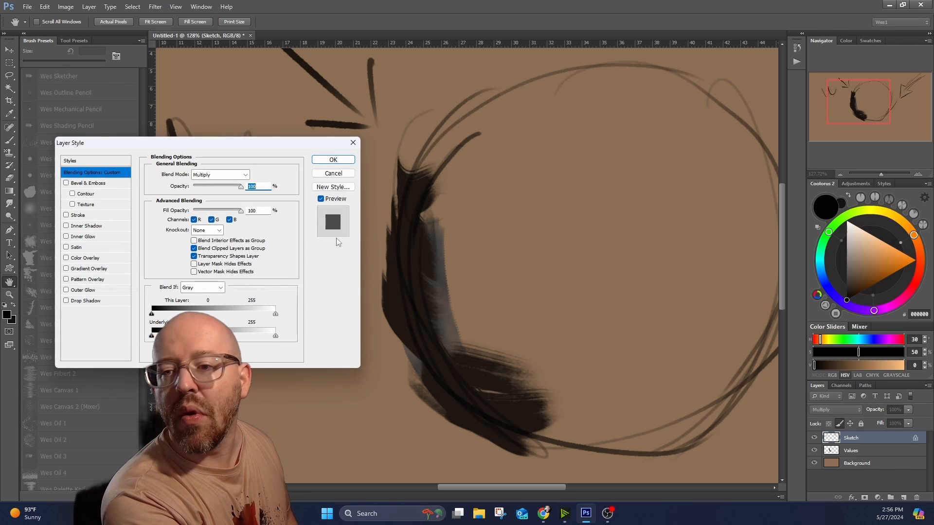
left_click(333, 159)
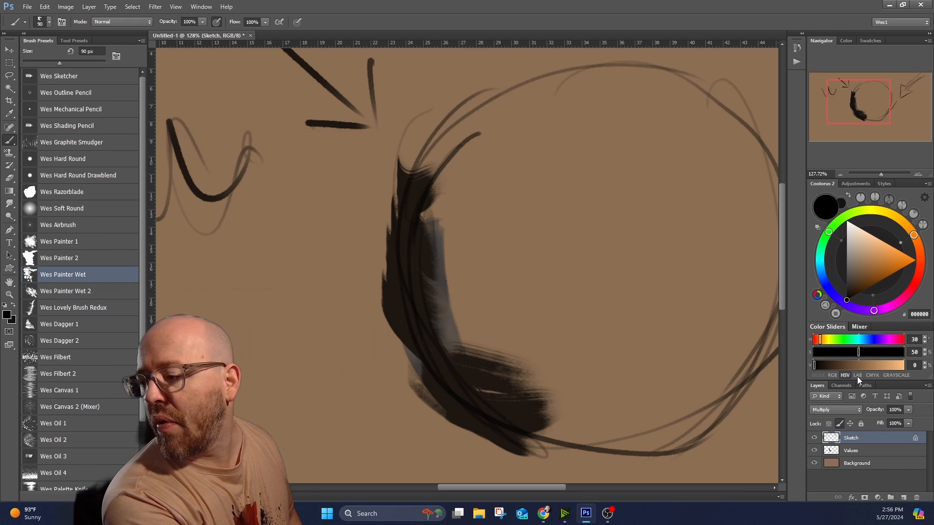
double_click(909, 440)
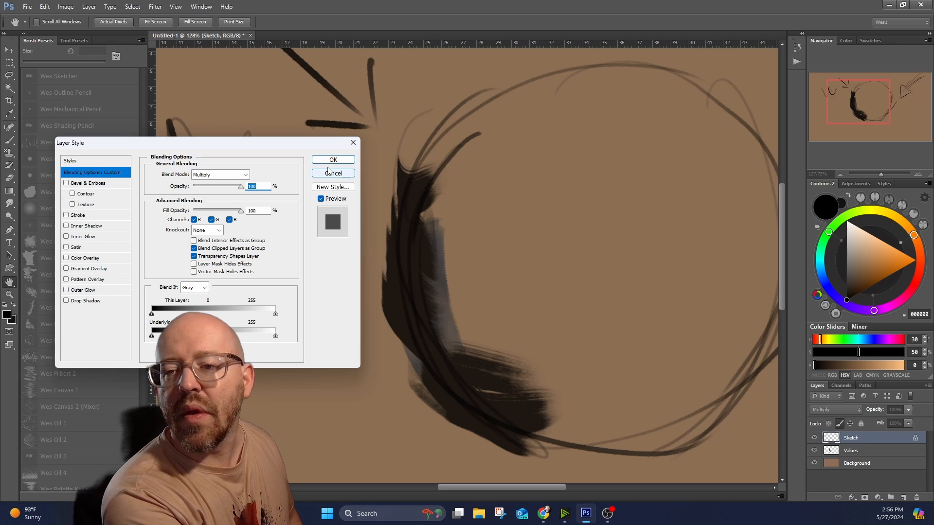
left_click(335, 160)
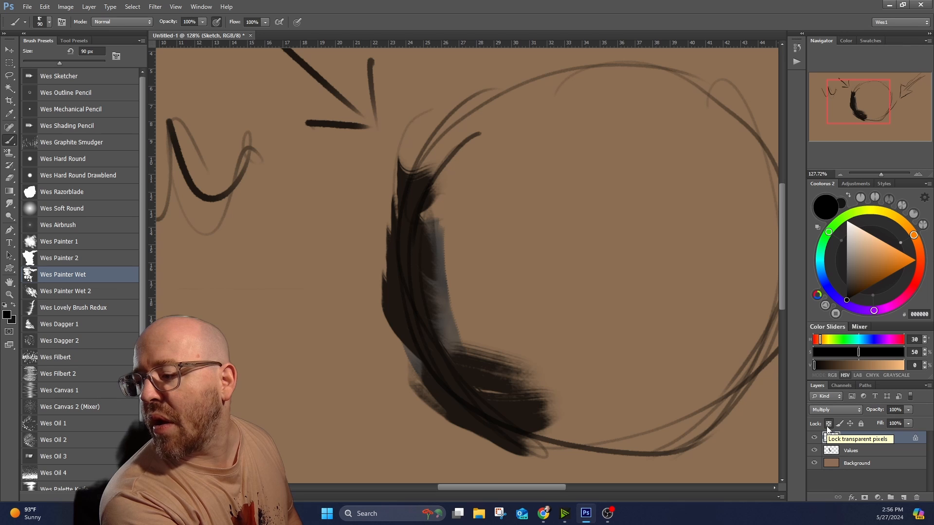
Recolor the circle, large arrow and W lines on the transparency-locked Sketch layer in red D43F38 with the Wes Painter Wet brush.
scroll(603, 367, "down", 1)
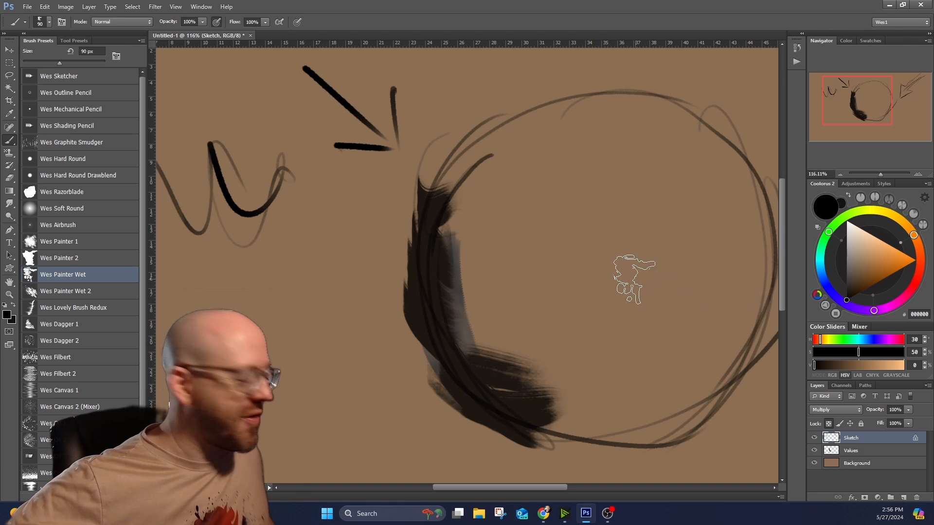
left_click_drag(584, 247, 393, 185)
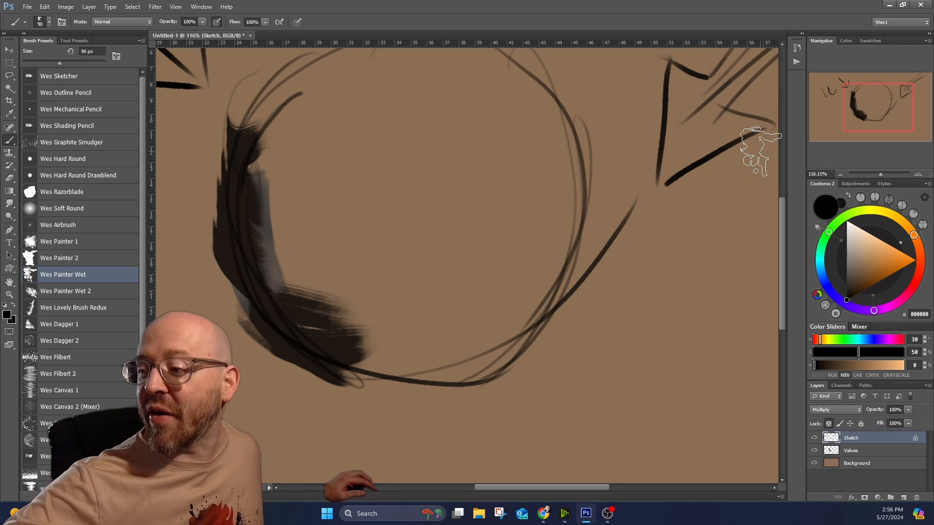
left_click(916, 280)
left_click_drag(882, 259, 889, 258)
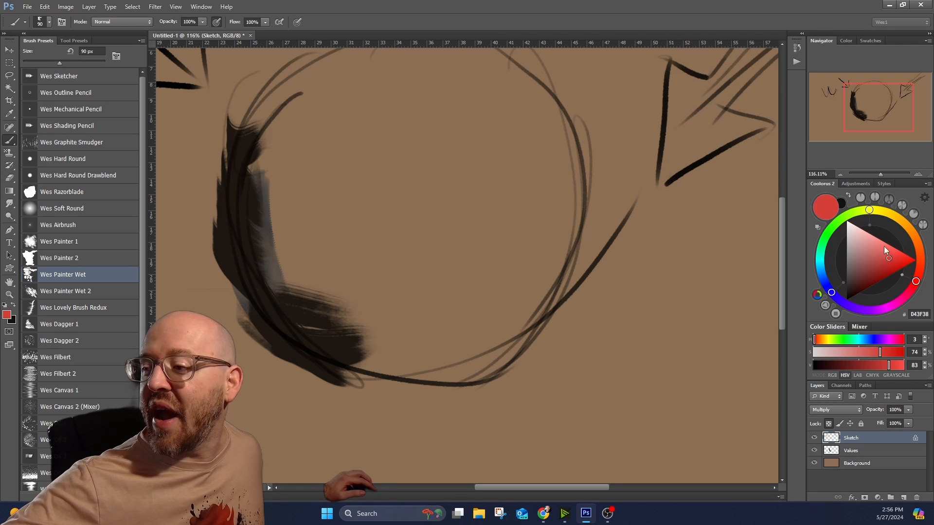
mouse_move(484, 381)
left_mouse_down()
mouse_move(542, 261)
mouse_move(660, 165)
mouse_move(661, 207)
left_mouse_up()
mouse_move(382, 372)
left_mouse_down()
mouse_move(255, 310)
mouse_move(293, 366)
mouse_move(247, 89)
mouse_move(316, 89)
left_mouse_up()
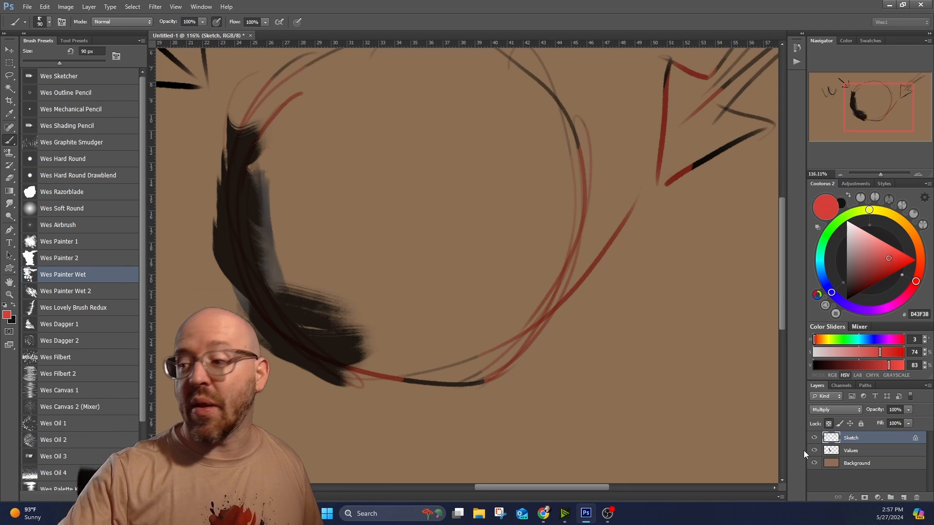
scroll(594, 146, "down", 3)
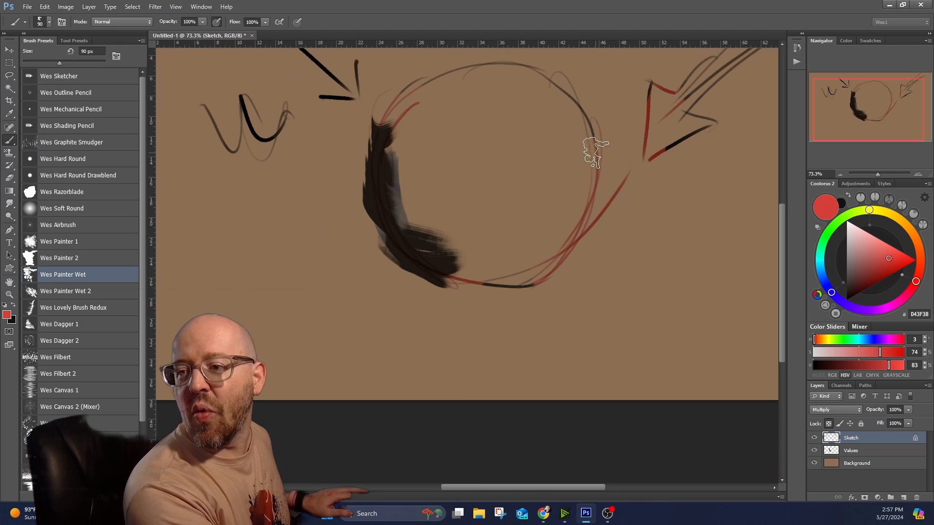
mouse_move(484, 294)
left_mouse_down()
mouse_move(530, 237)
mouse_move(555, 299)
left_mouse_up()
mouse_move(569, 120)
left_mouse_down()
mouse_move(389, 105)
mouse_move(522, 67)
mouse_move(597, 154)
mouse_move(664, 122)
mouse_move(655, 71)
mouse_move(669, 119)
mouse_move(711, 106)
mouse_move(737, 78)
left_mouse_up()
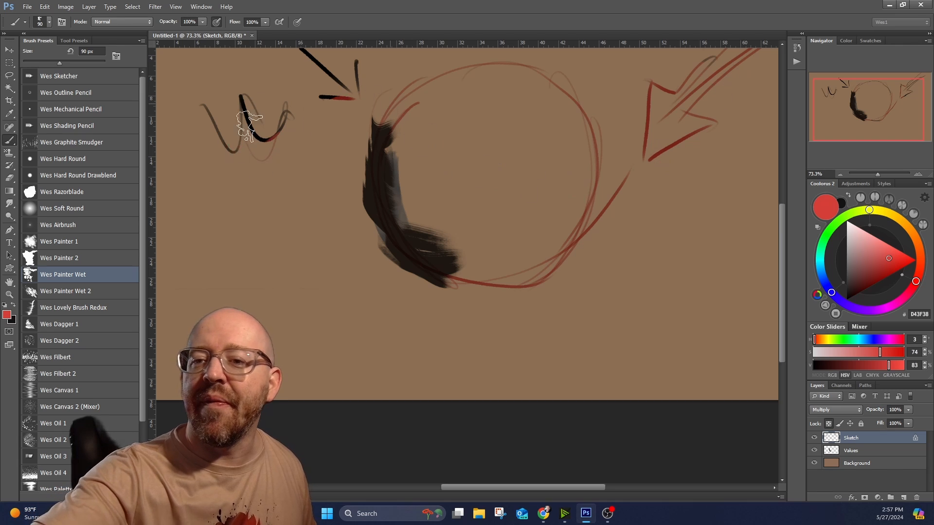
mouse_move(250, 127)
left_mouse_down()
mouse_move(207, 142)
mouse_move(357, 103)
left_mouse_up()
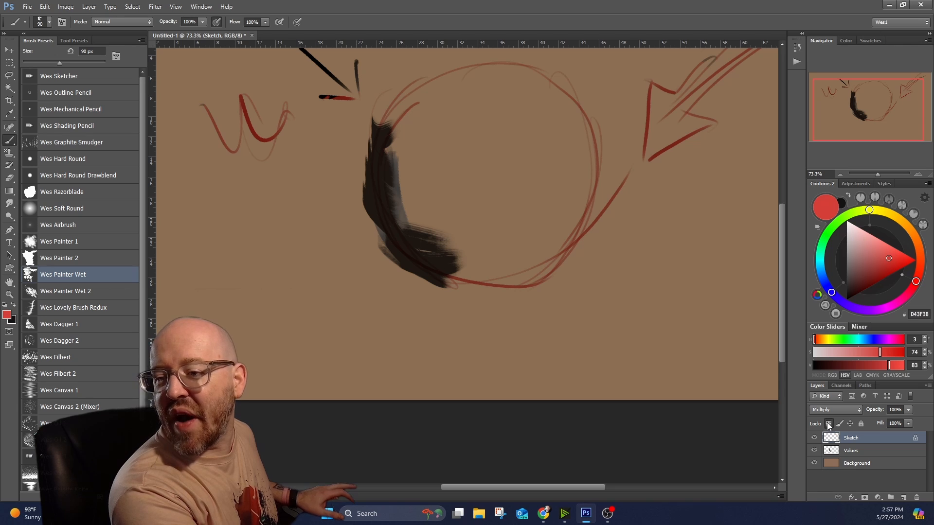
Recolor the circle, arrow and W lines on the transparency-locked Sketch layer back to black 000000 with the Wes Painter Wet brush.
left_click(855, 452)
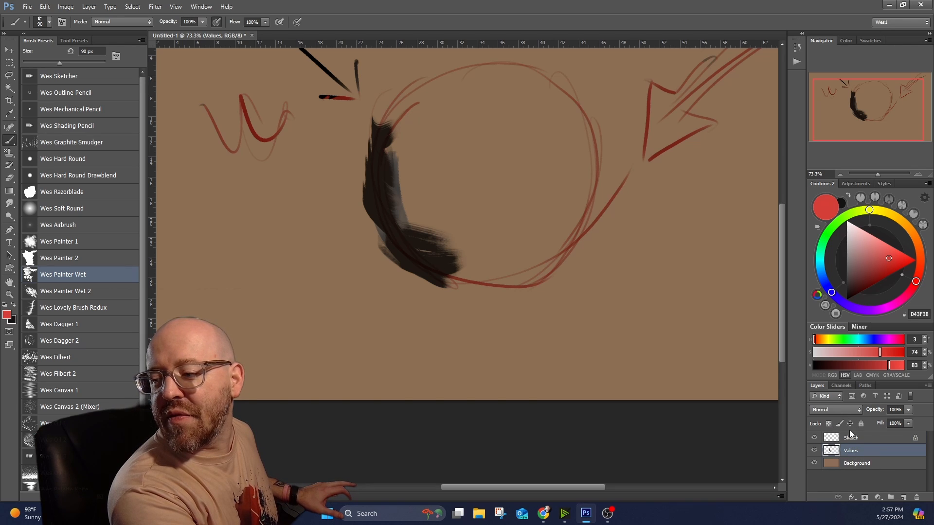
left_click(852, 438)
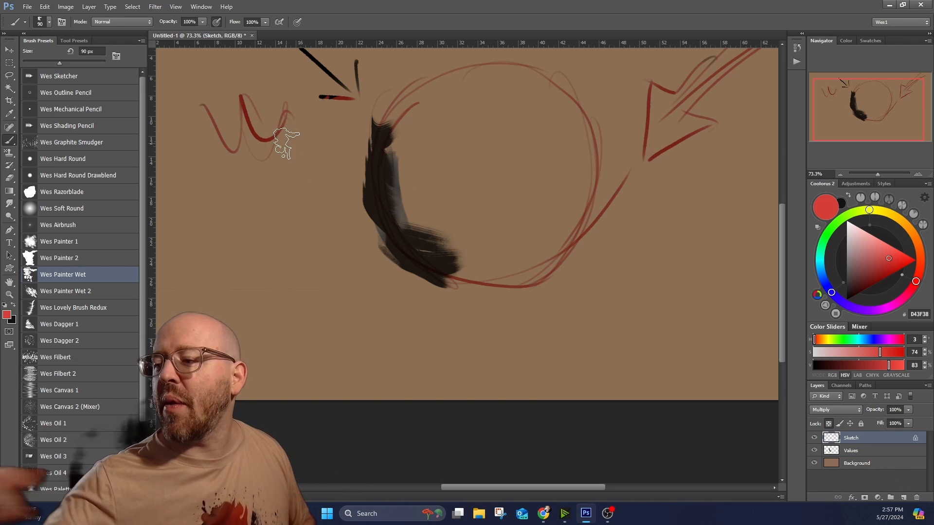
left_click(846, 300)
mouse_move(673, 155)
left_mouse_down()
mouse_move(556, 231)
mouse_move(608, 98)
mouse_move(426, 165)
mouse_move(378, 128)
mouse_move(355, 80)
mouse_move(241, 145)
mouse_move(213, 122)
mouse_move(288, 142)
left_mouse_up()
mouse_move(653, 122)
left_mouse_down()
mouse_move(676, 112)
mouse_move(651, 77)
mouse_move(694, 131)
mouse_move(714, 122)
left_mouse_up()
mouse_move(783, 211)
left_mouse_down()
mouse_move(783, 168)
mouse_move(719, 172)
mouse_move(712, 210)
mouse_move(676, 209)
left_mouse_up()
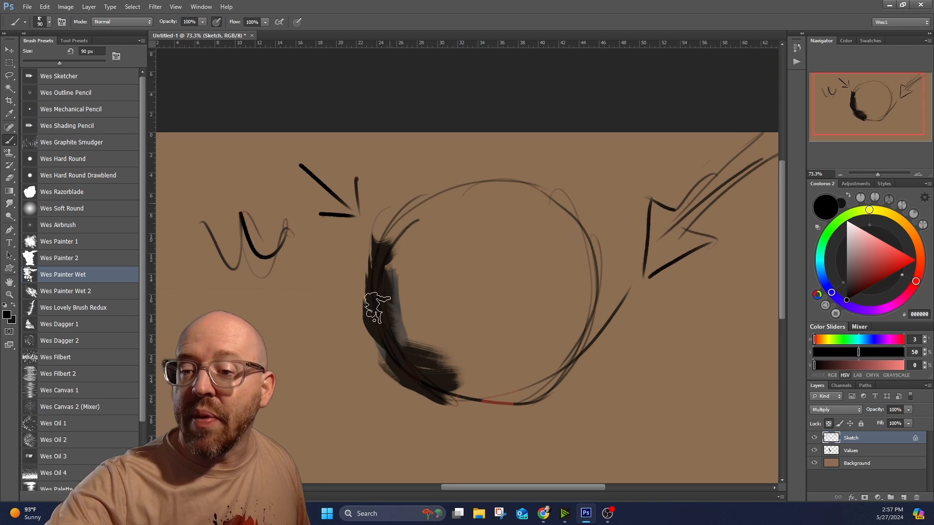
left_click_drag(474, 404, 520, 415)
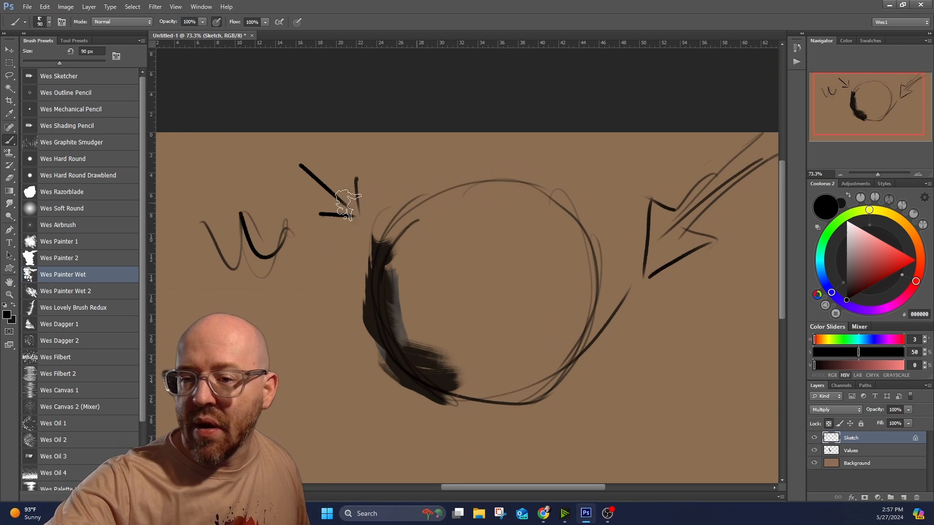
Paint a dark brown 553D27 shadow across the sphere's left and lower side on the Values layer with the Wes Painter Wet brush.
left_click(865, 451)
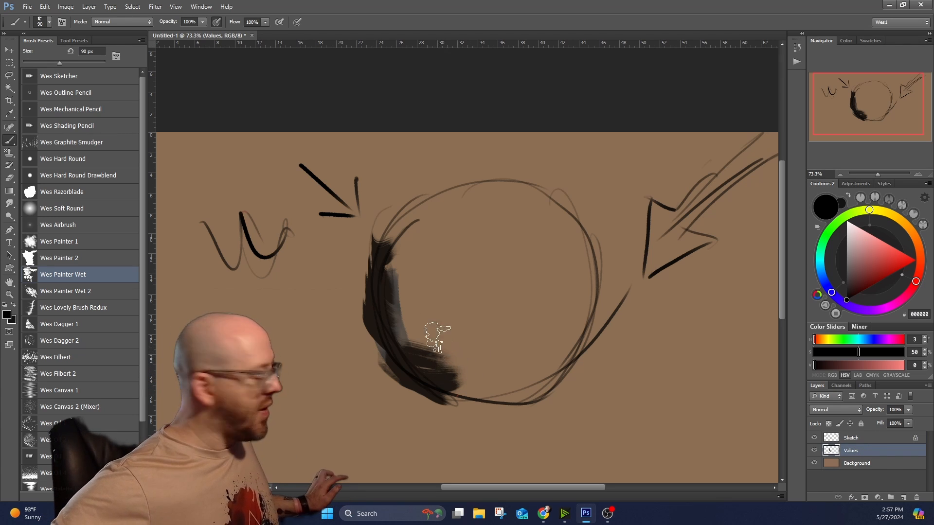
left_click(914, 237)
left_click(859, 281)
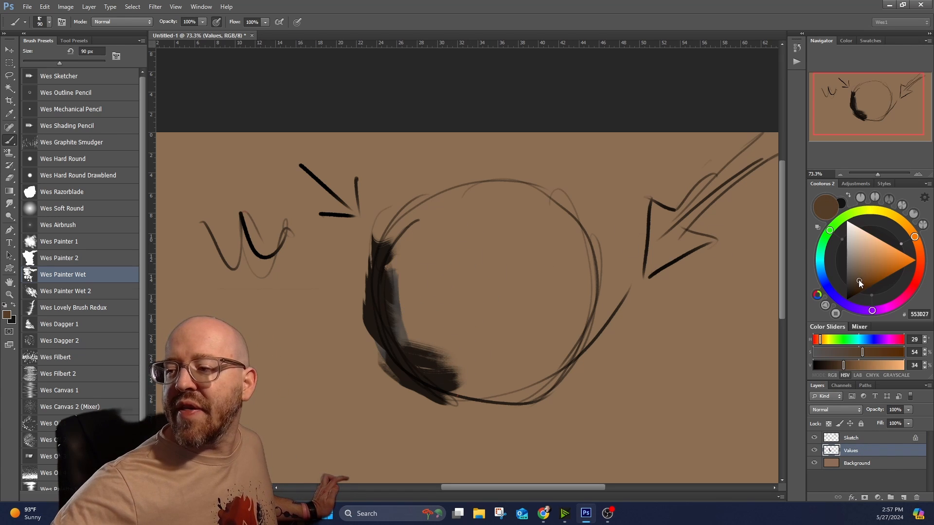
mouse_move(459, 363)
left_mouse_down()
mouse_move(385, 288)
mouse_move(451, 377)
mouse_move(392, 295)
mouse_move(428, 358)
mouse_move(432, 230)
mouse_move(454, 362)
mouse_move(458, 338)
mouse_move(491, 397)
mouse_move(434, 372)
mouse_move(529, 381)
mouse_move(552, 367)
left_mouse_up()
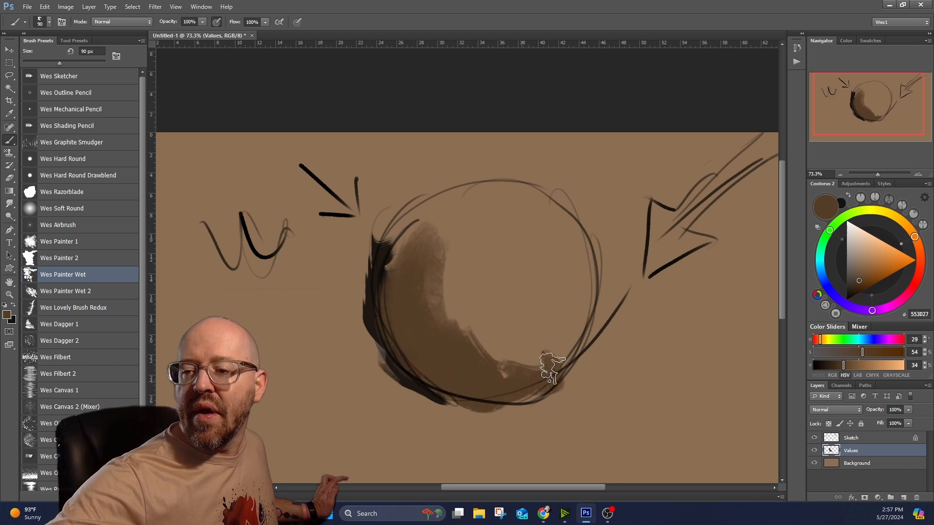
Paint a pale peach highlight on the sphere's upper right, plus orange A7713F midtones between the highlight and the shadow.
left_click(869, 246)
mouse_move(552, 287)
left_mouse_down()
mouse_move(534, 234)
mouse_move(531, 308)
left_mouse_up()
left_click(874, 264)
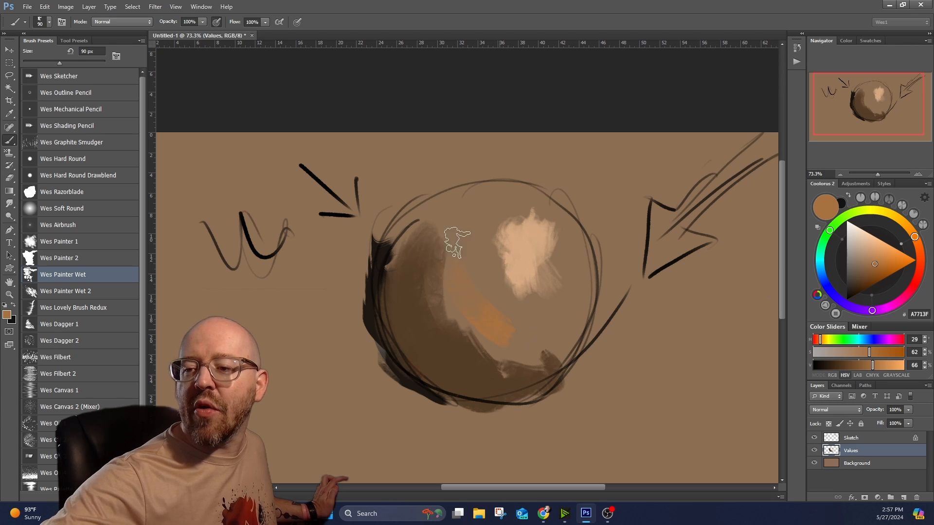
mouse_move(457, 243)
left_mouse_down()
mouse_move(459, 265)
mouse_move(556, 341)
mouse_move(574, 335)
mouse_move(420, 213)
mouse_move(437, 287)
left_mouse_up()
Blend the sphere's shadow, midtone and highlight edges with sampled colors, and add bright orange F59F52 strokes around the highlight.
left_click(450, 370, "alt")
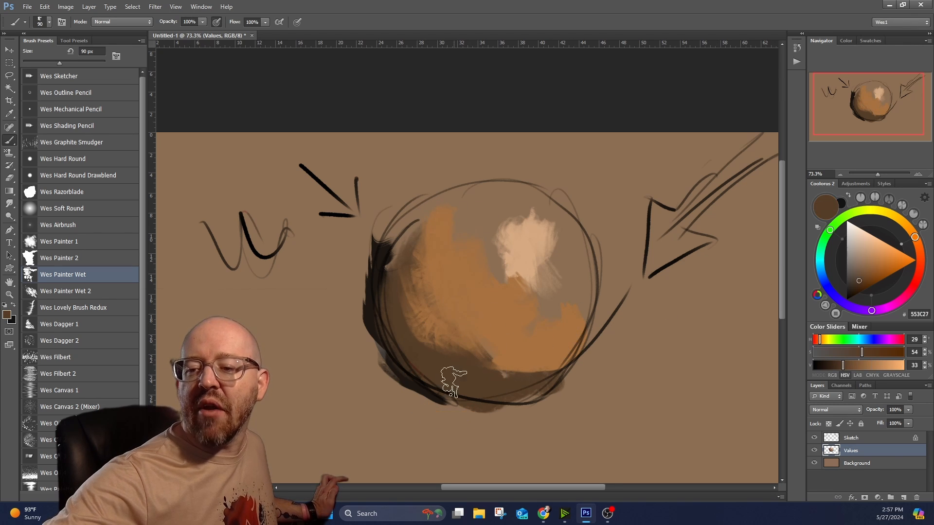
mouse_move(457, 360)
left_mouse_down()
mouse_move(462, 337)
mouse_move(475, 334)
mouse_move(434, 313)
mouse_move(463, 202)
mouse_move(399, 280)
mouse_move(488, 269)
left_mouse_up()
left_click(488, 269, "alt")
mouse_move(486, 214)
left_mouse_down()
mouse_move(488, 271)
mouse_move(522, 218)
mouse_move(508, 249)
mouse_move(530, 282)
left_mouse_up()
left_click(543, 225, "alt")
mouse_move(543, 228)
left_mouse_down()
mouse_move(568, 220)
mouse_move(540, 245)
mouse_move(539, 218)
mouse_move(527, 225)
mouse_move(524, 248)
mouse_move(543, 275)
mouse_move(559, 258)
left_mouse_up()
left_click(890, 249)
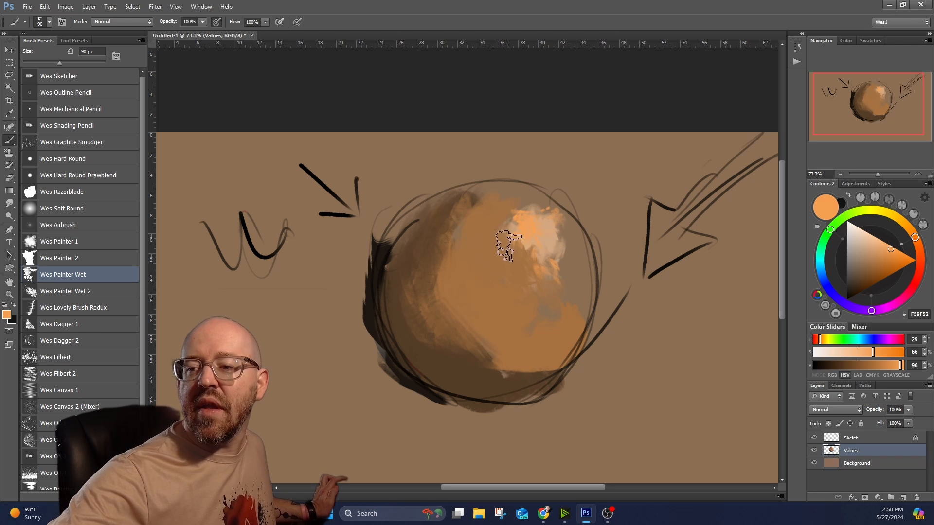
Cover the sphere's right edge and upper left with sampled orange, and soften the left and lower shading with sampled brown 5D422A.
left_click(561, 325, "alt")
mouse_move(483, 200)
left_mouse_down()
mouse_move(451, 231)
mouse_move(447, 272)
mouse_move(402, 260)
left_mouse_up()
left_click(435, 297, "alt")
left_click(412, 305, "alt")
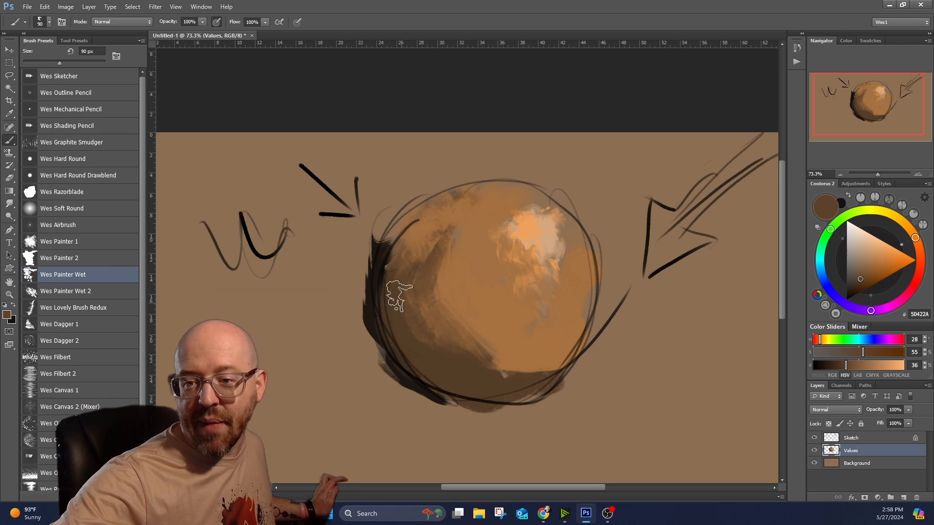
mouse_move(435, 216)
left_mouse_down()
mouse_move(417, 279)
mouse_move(443, 316)
left_mouse_up()
left_click_drag(481, 373, 558, 374)
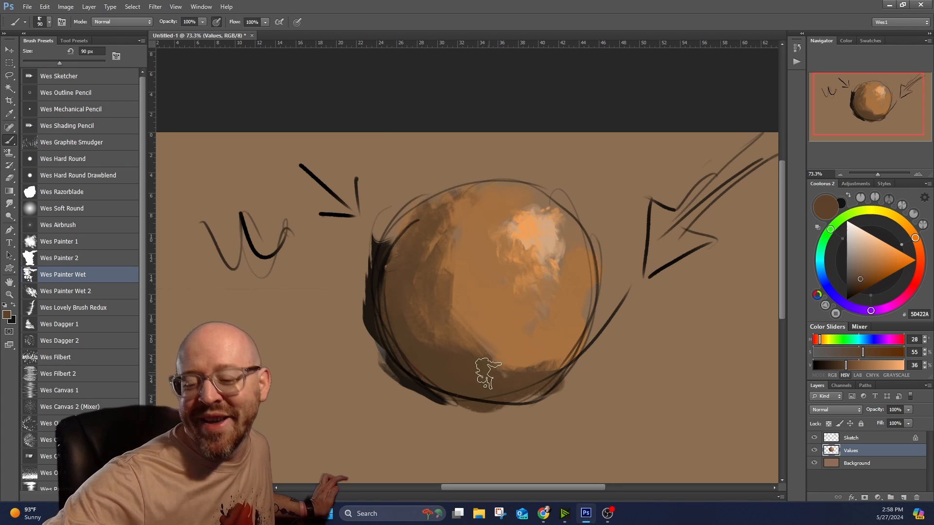
Sample near-black 1D1711 from the sphere's lower-left edge and paint a horizontal cast shadow extending left from its base.
left_click(437, 393, "alt")
mouse_move(442, 393)
left_mouse_down()
mouse_move(291, 393)
mouse_move(436, 400)
left_mouse_up()
left_click_drag(287, 398, 382, 407)
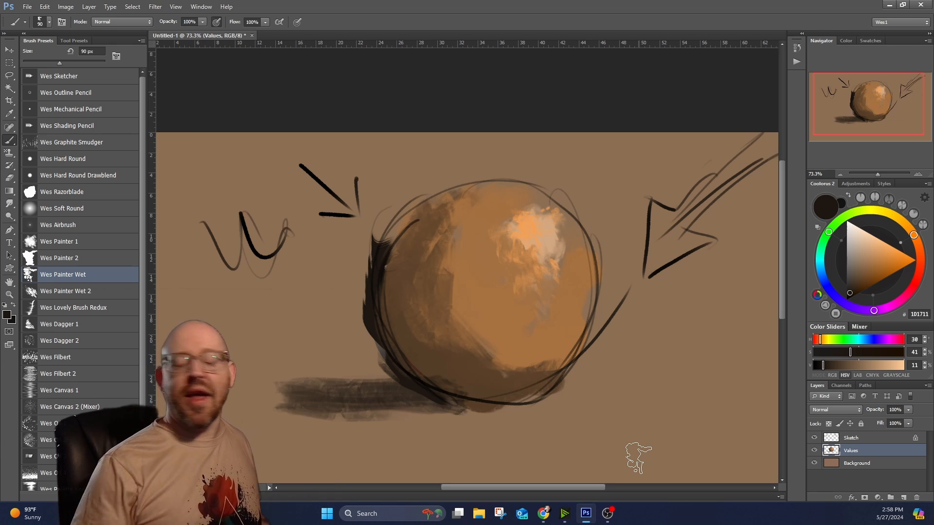
Select the entire canvas, copy it merged and paste the flattened copy as a new layer above the Sketch layer.
scroll(623, 438, "down", 3)
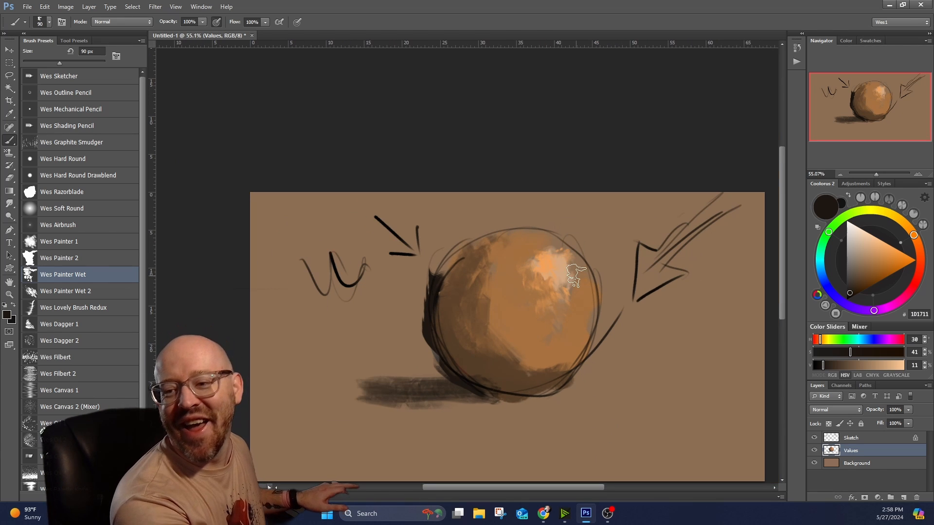
mouse_move(553, 279)
left_mouse_down()
mouse_move(458, 171)
mouse_move(452, 185)
mouse_move(515, 207)
left_mouse_up()
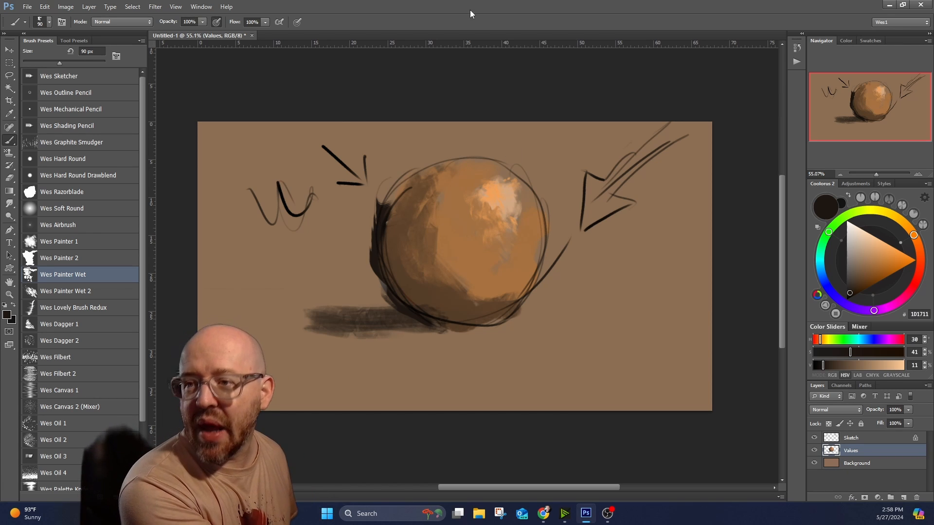
left_click(132, 7)
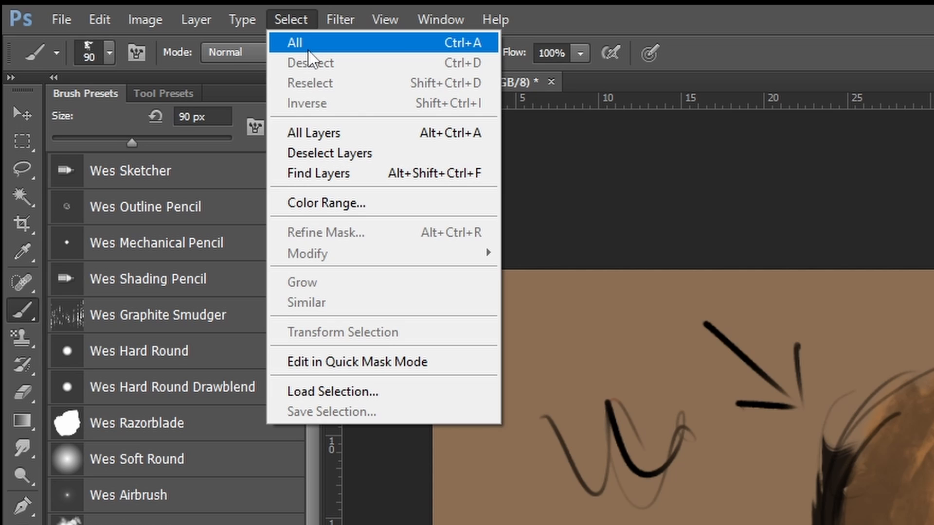
left_click(308, 51)
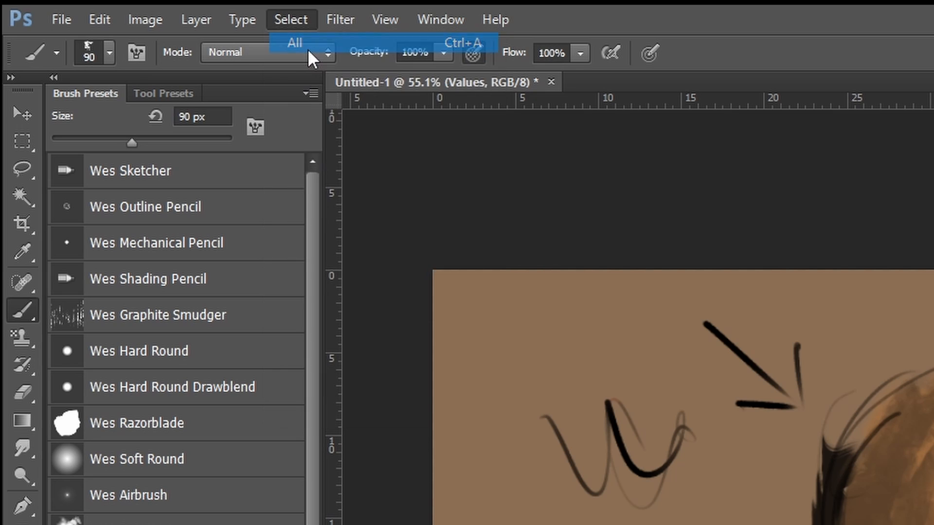
left_click(101, 13)
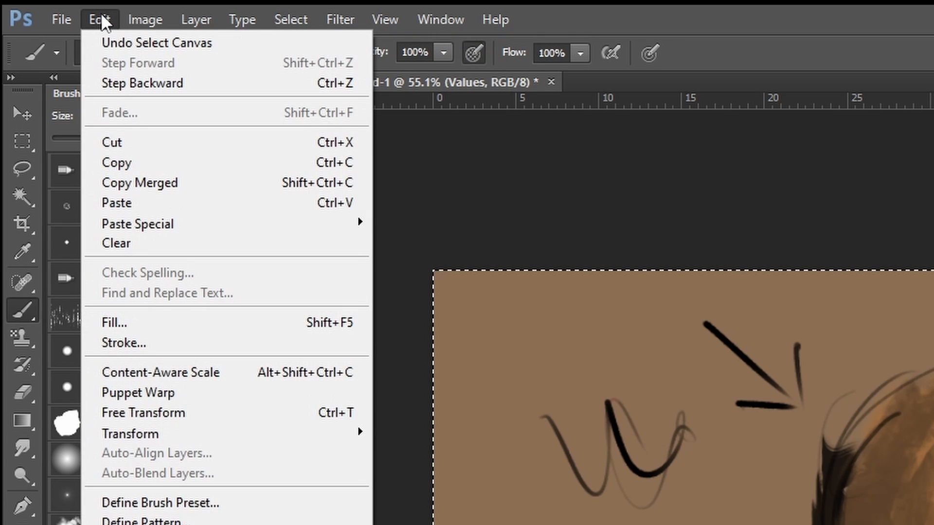
left_click(167, 178)
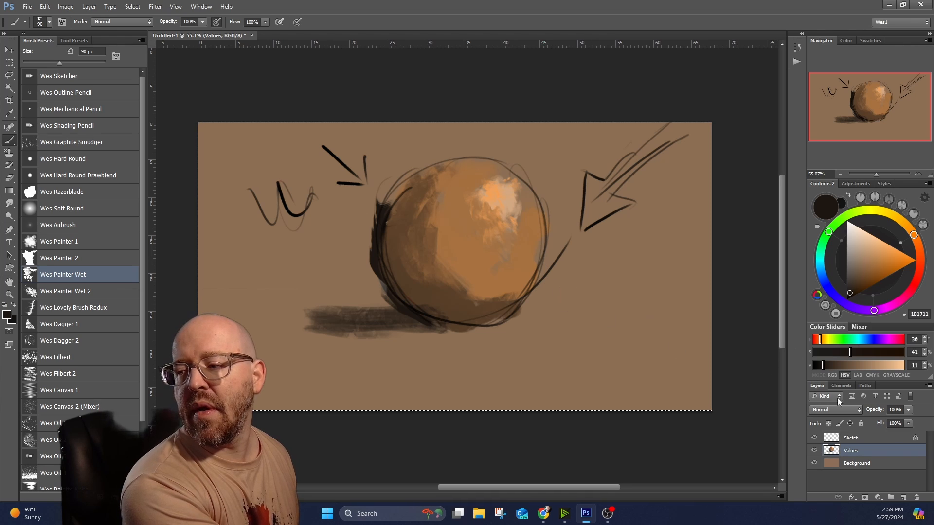
left_click(870, 437)
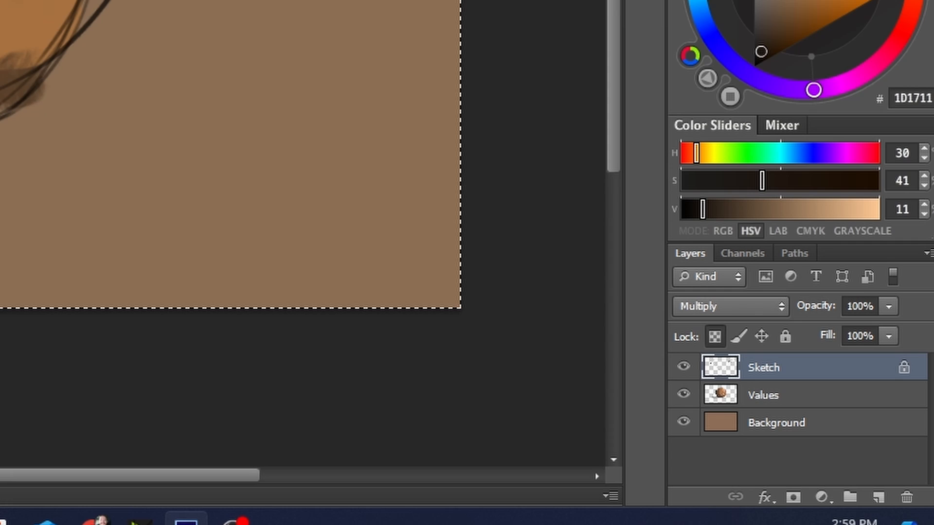
key("ctrl+shift+c")
key("ctrl+v")
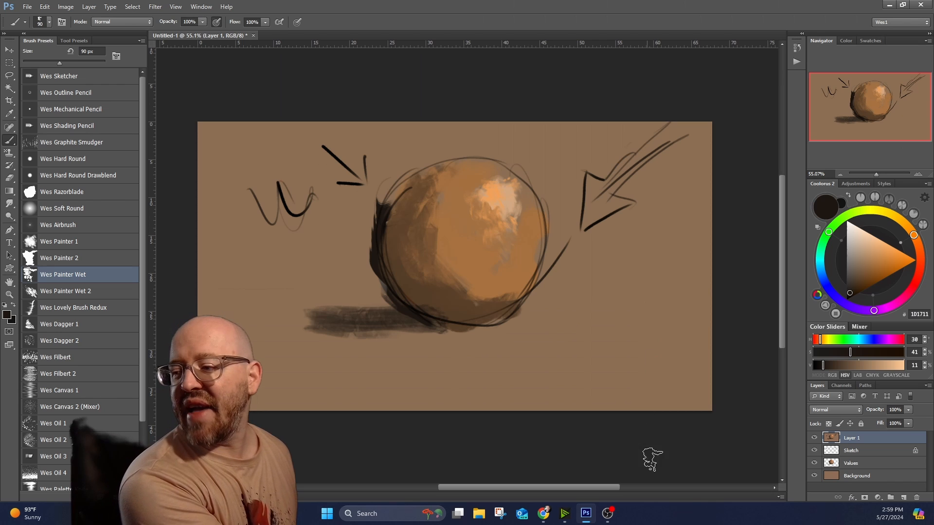
Hide the Sketch, Values and Background layers, leaving only the merged copy visible.
left_click(813, 451)
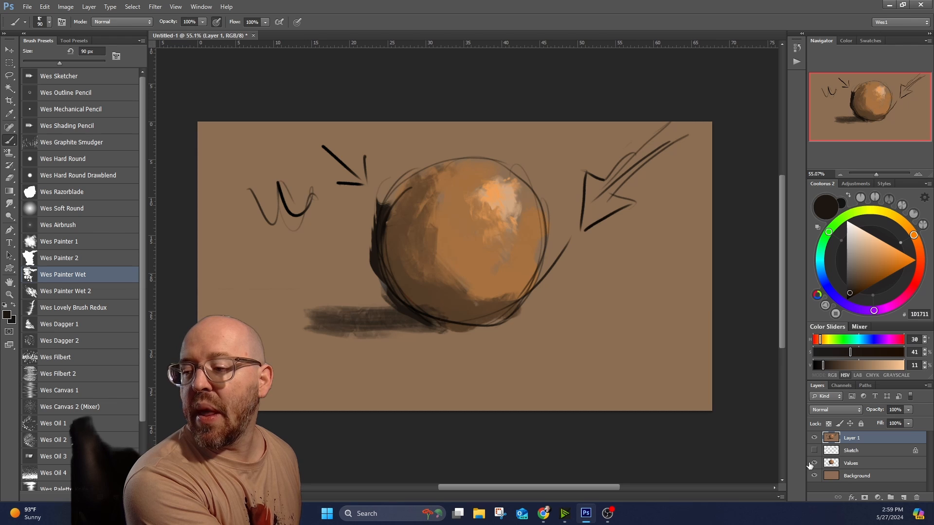
left_click(813, 463)
left_click(813, 475)
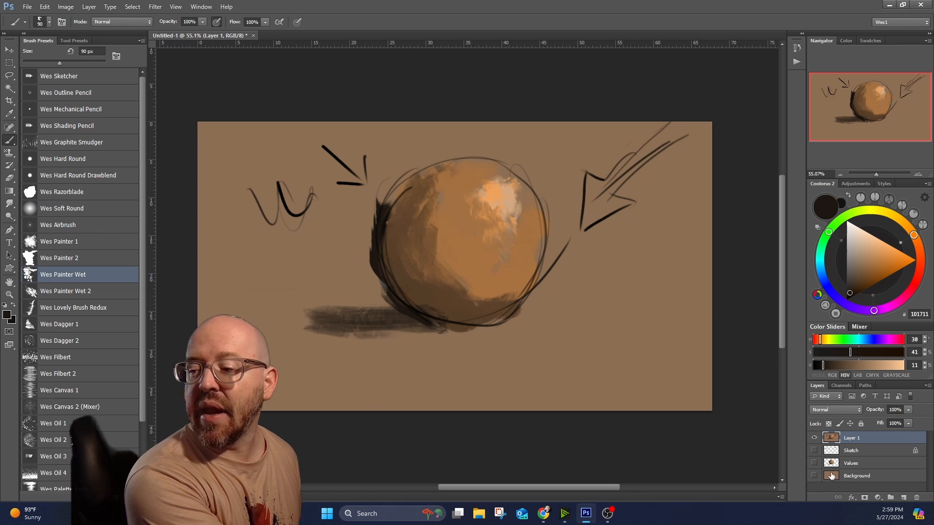
Examine the merged painting up close and toggle the visibility of Layer 1 off and on to check its content.
scroll(553, 209, "up", 6)
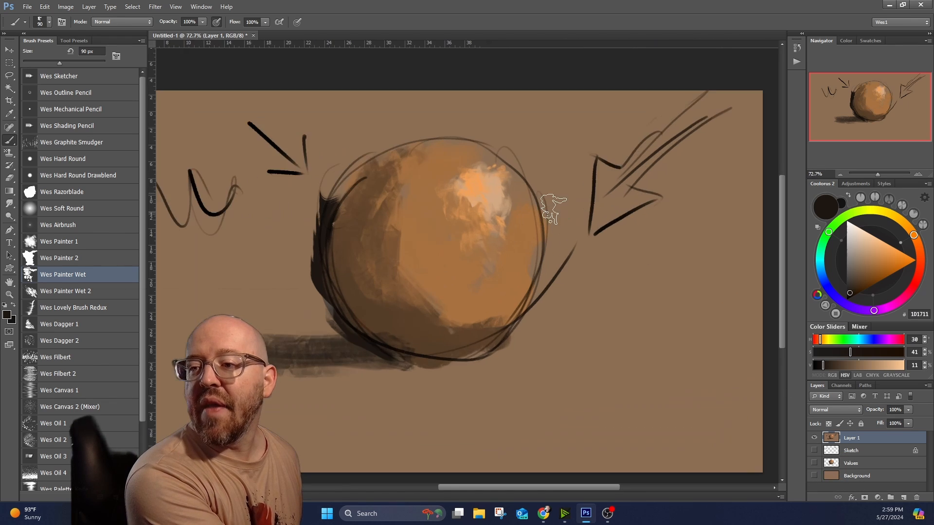
scroll(550, 207, "down", 6)
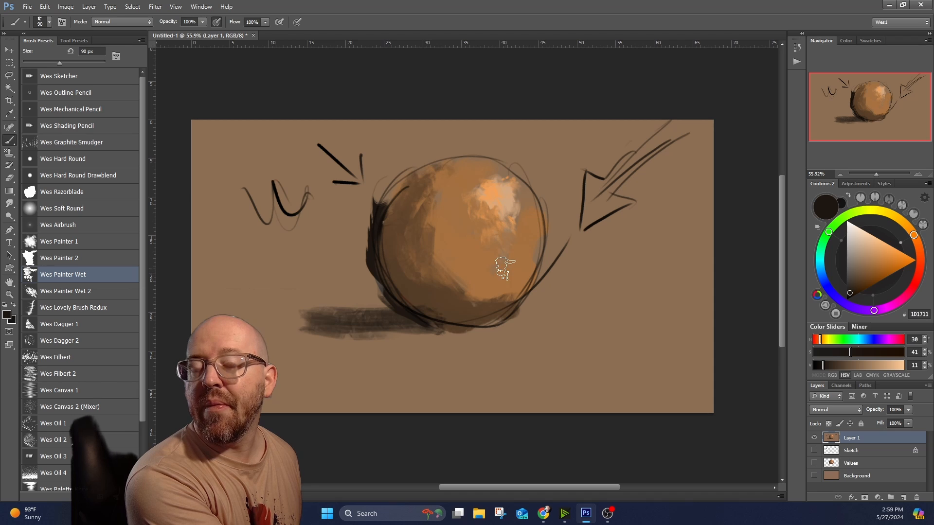
left_click(815, 439)
left_click(815, 439)
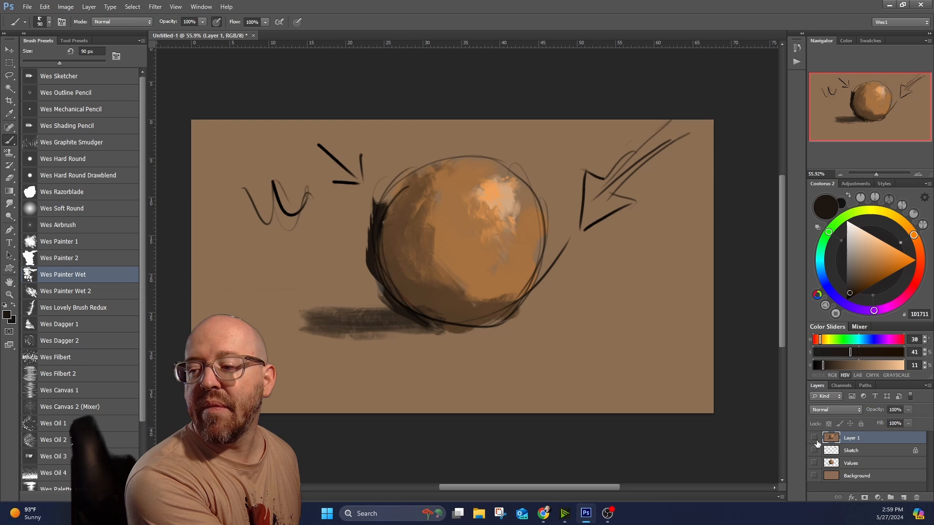
left_click(815, 439)
left_click(815, 439)
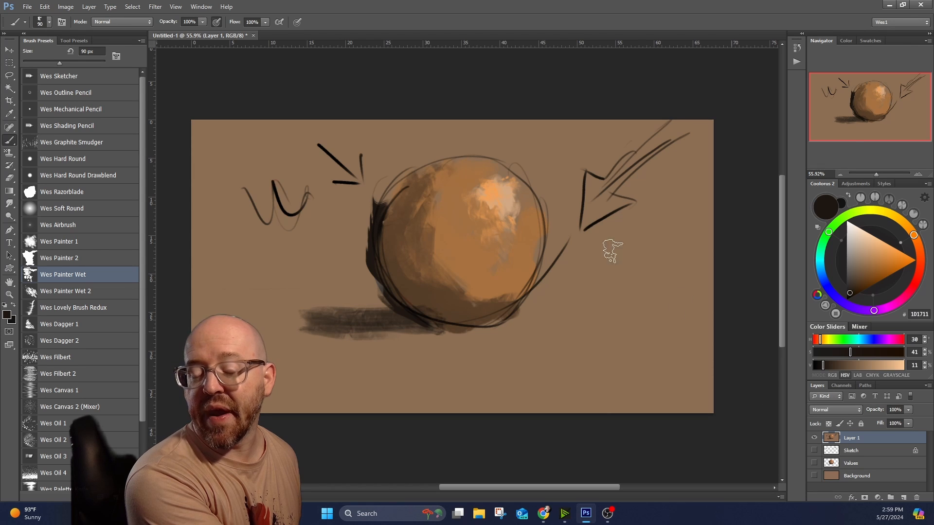
scroll(428, 275, "down", 2)
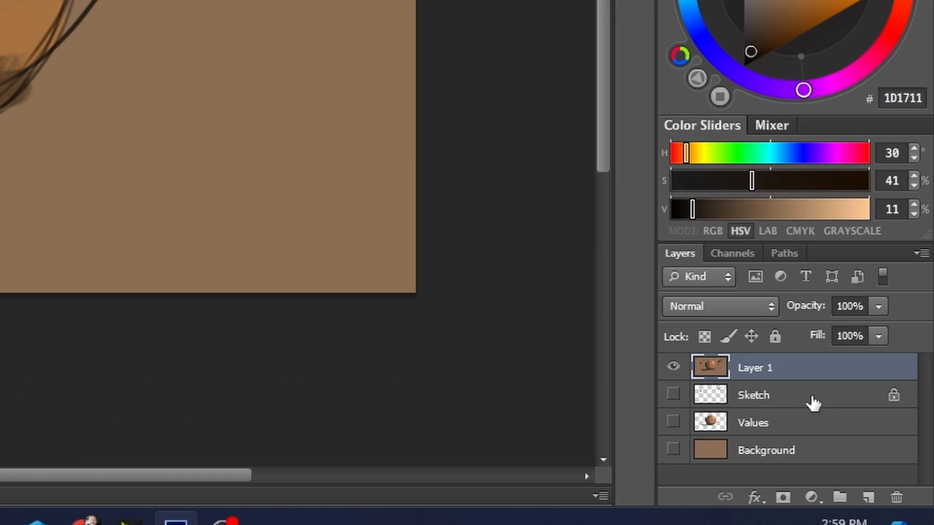
Create a new layer group directly above the Sketch layer and name it Setup.
left_click(812, 403)
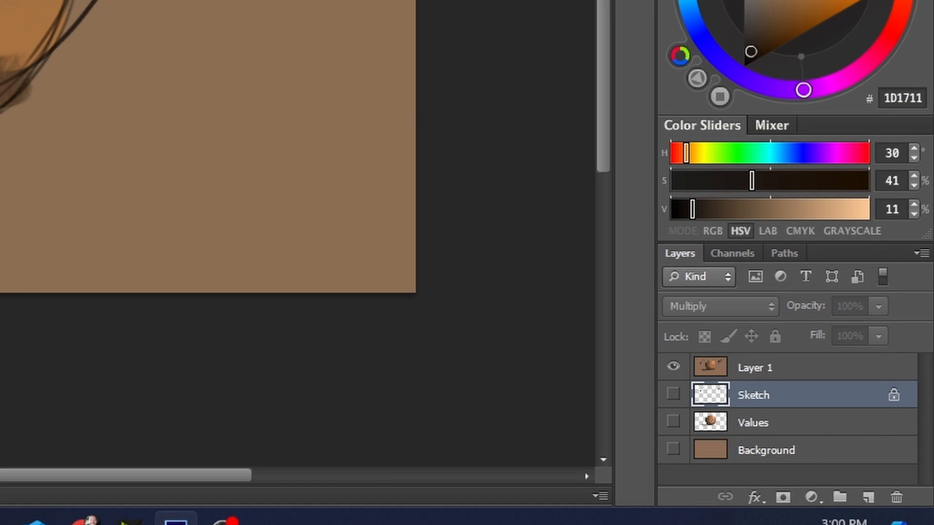
left_click(790, 451, "shift")
left_click(840, 496)
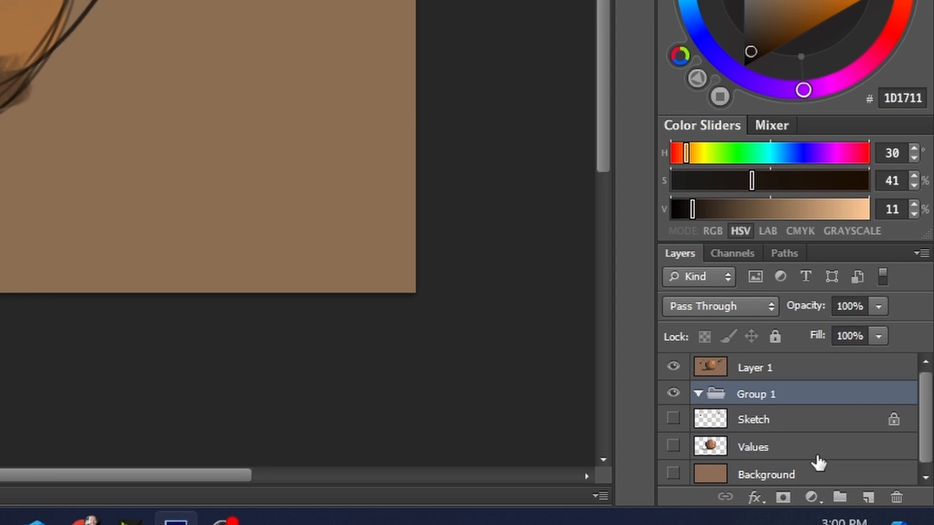
double_click(773, 394)
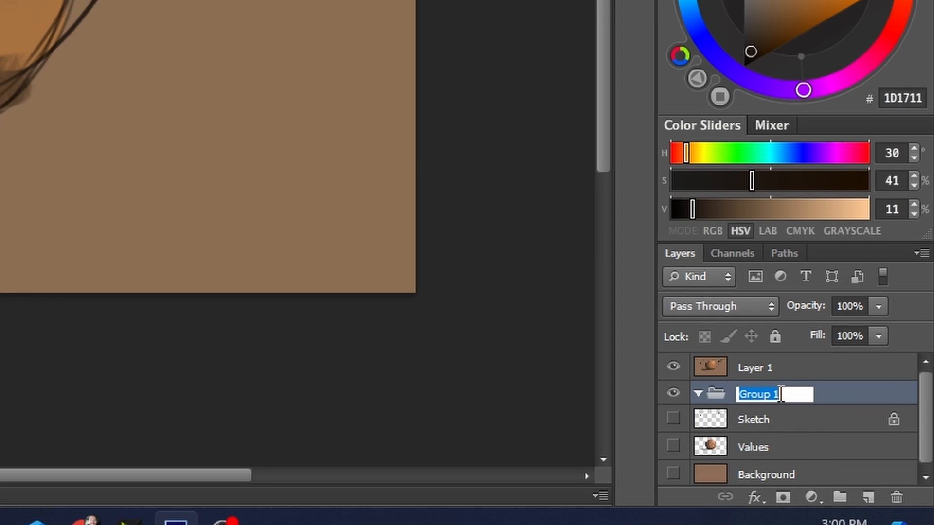
type("Setup")
key("Return")
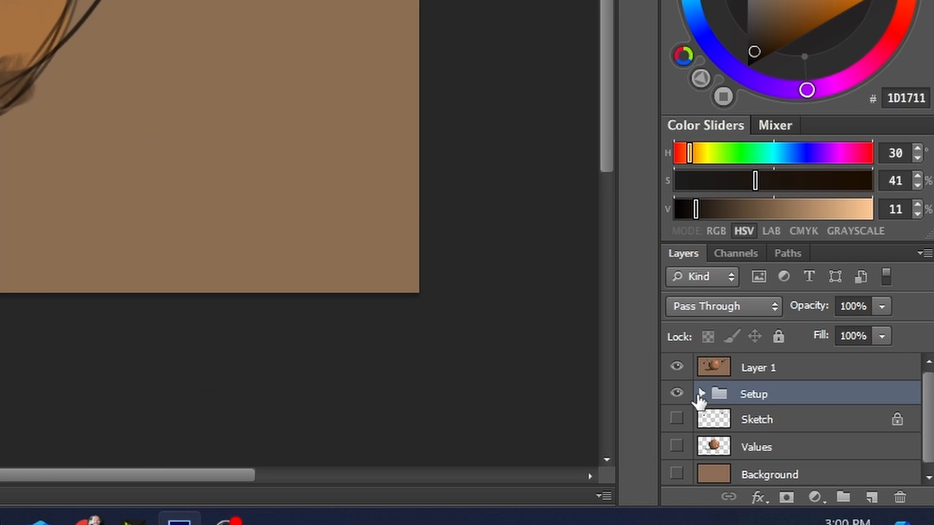
Move the Sketch, Values and Background layers into the collapsed Setup group, and hide the group.
left_click(824, 453)
left_click(851, 466)
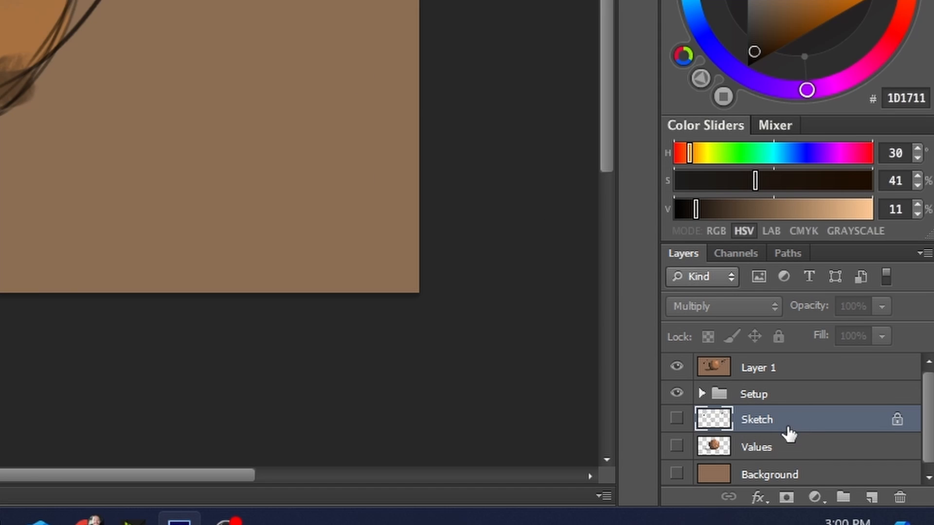
scroll(792, 431, "down", 1)
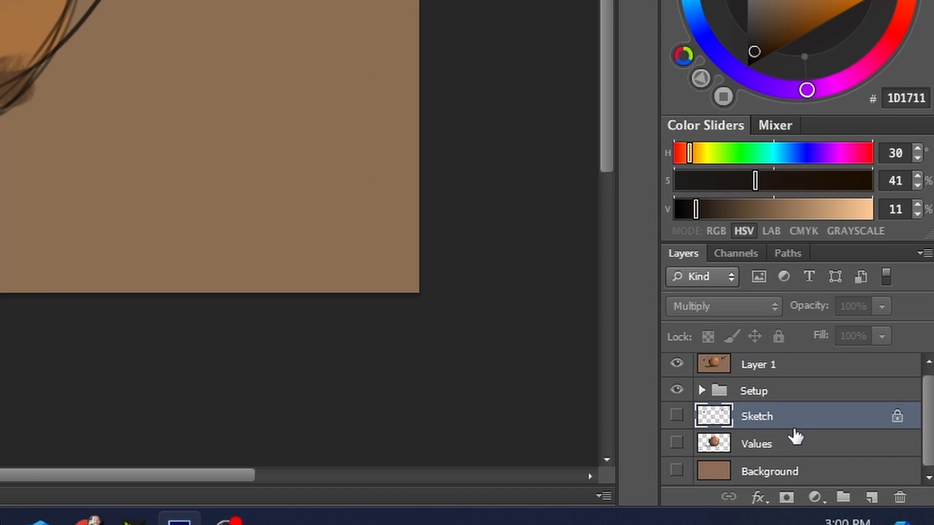
left_click(786, 472, "shift")
mouse_move(761, 417)
left_mouse_down()
mouse_move(752, 400)
mouse_move(768, 396)
left_mouse_up()
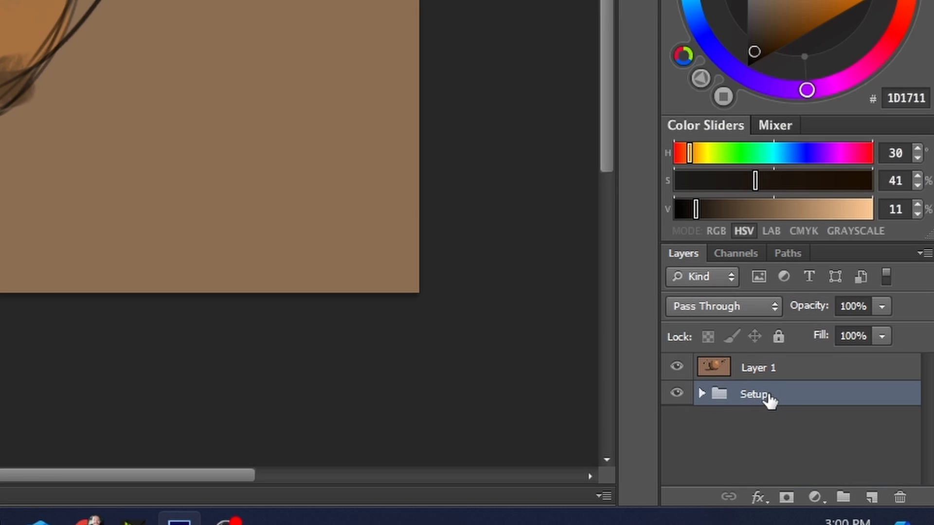
left_click(676, 393)
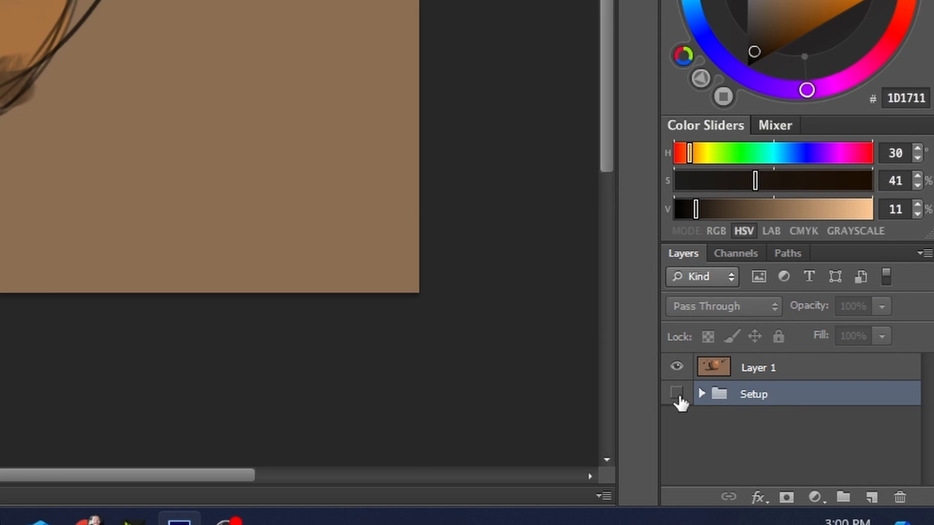
Rename the flattened layer above the Setup group as Merged Copy.
double_click(765, 370)
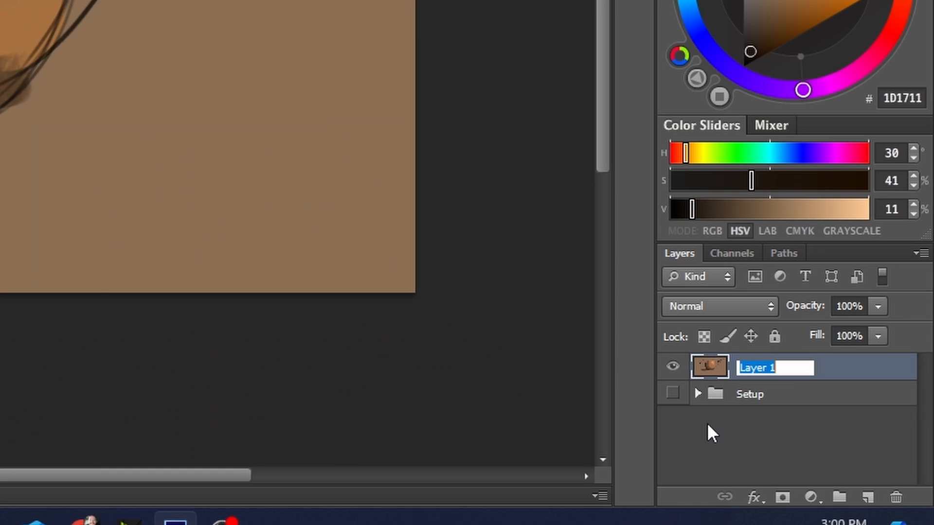
type("Merged Copy")
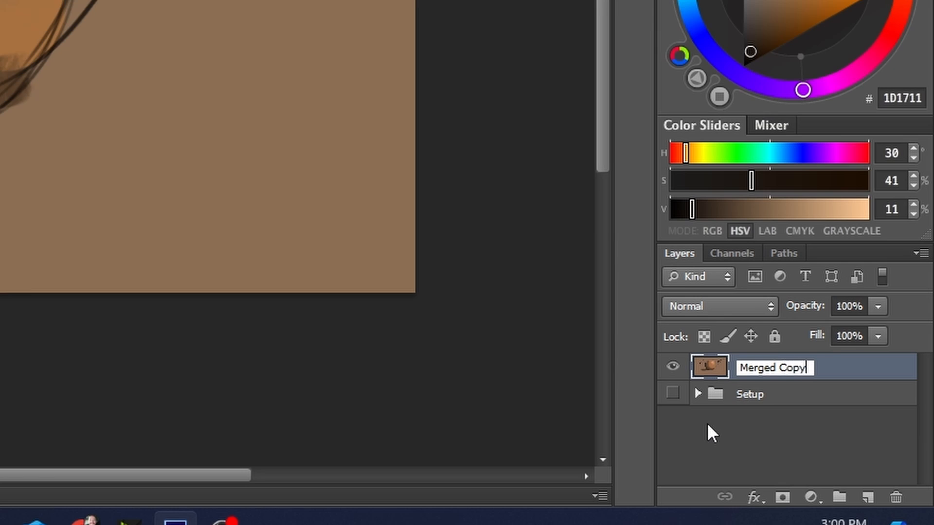
key("Return")
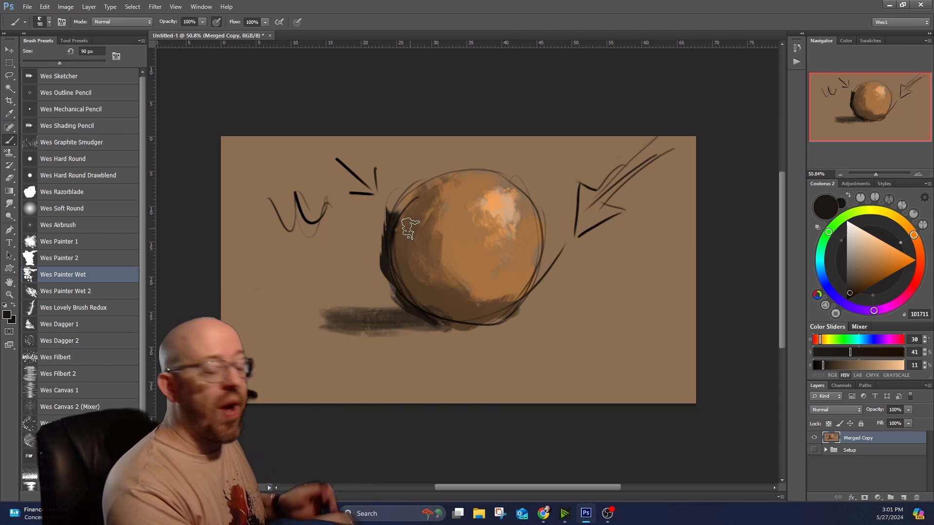
Reduce the brush to 45 px and paint sampled dark browns over the sketch lines along the sphere's shadowed left and lower-left edge.
scroll(410, 229, "up", 2)
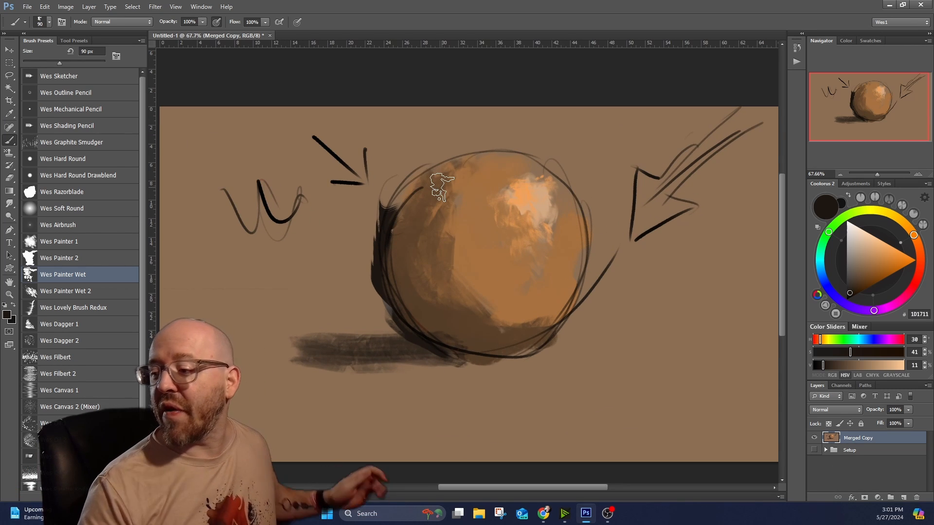
left_click(412, 231, "alt")
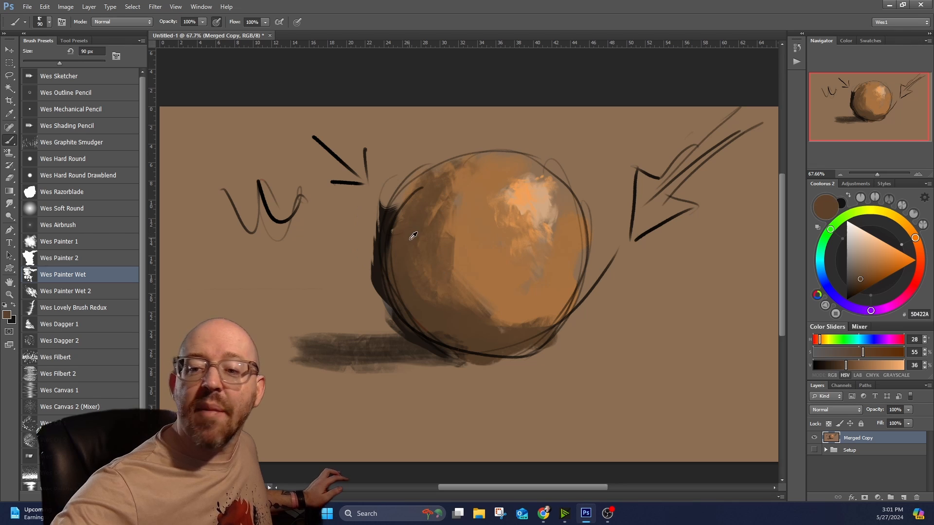
key("bracketleft")
key("bracketleft")
key("bracketleft")
key("bracketleft")
key("bracketleft")
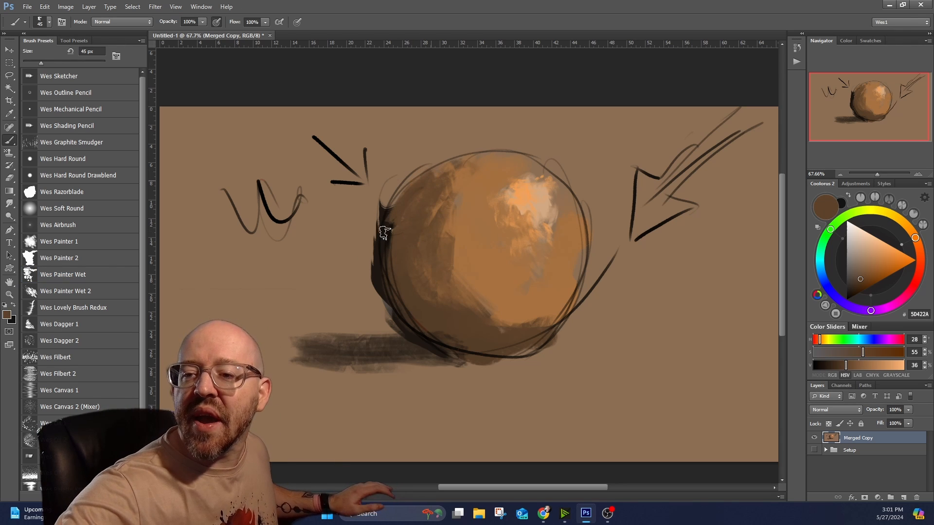
left_click(378, 272, "alt")
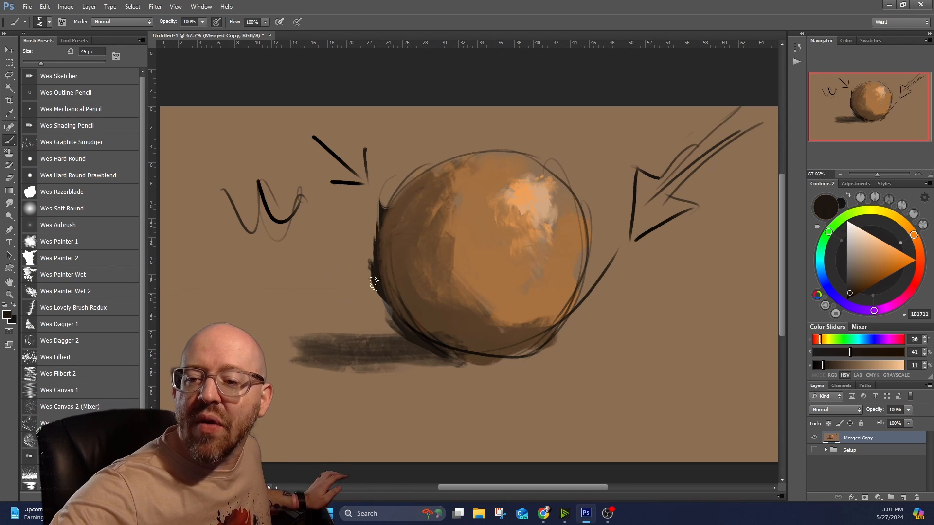
mouse_move(376, 272)
left_mouse_down()
mouse_move(384, 304)
mouse_move(367, 310)
mouse_move(368, 247)
mouse_move(359, 271)
mouse_move(392, 192)
left_mouse_up()
left_click(400, 265, "alt")
left_click_drag(393, 274, 420, 326)
mouse_move(405, 315)
left_mouse_down()
mouse_move(411, 296)
mouse_move(480, 350)
mouse_move(405, 329)
mouse_move(466, 361)
mouse_move(394, 317)
mouse_move(457, 345)
mouse_move(397, 299)
mouse_move(443, 340)
mouse_move(498, 243)
mouse_move(439, 328)
mouse_move(408, 315)
mouse_move(398, 276)
mouse_move(463, 338)
left_mouse_up()
left_click(407, 325, "alt")
left_click(403, 243, "alt")
left_click_drag(414, 300, 438, 313)
left_click(398, 297, "alt")
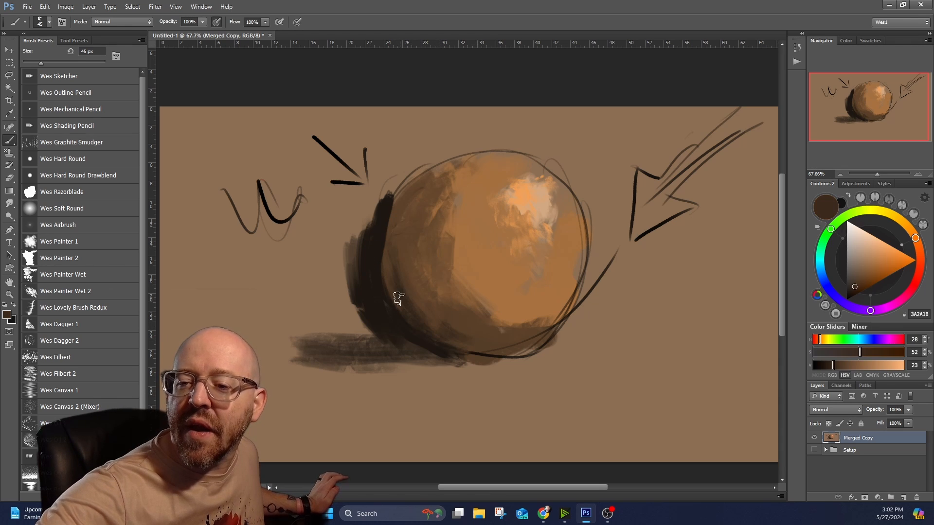
Blend the sphere's left shadow edge with alternating strokes of sampled mid-brown and near-black.
left_click(410, 196, "alt")
left_click_drag(388, 205, 382, 291)
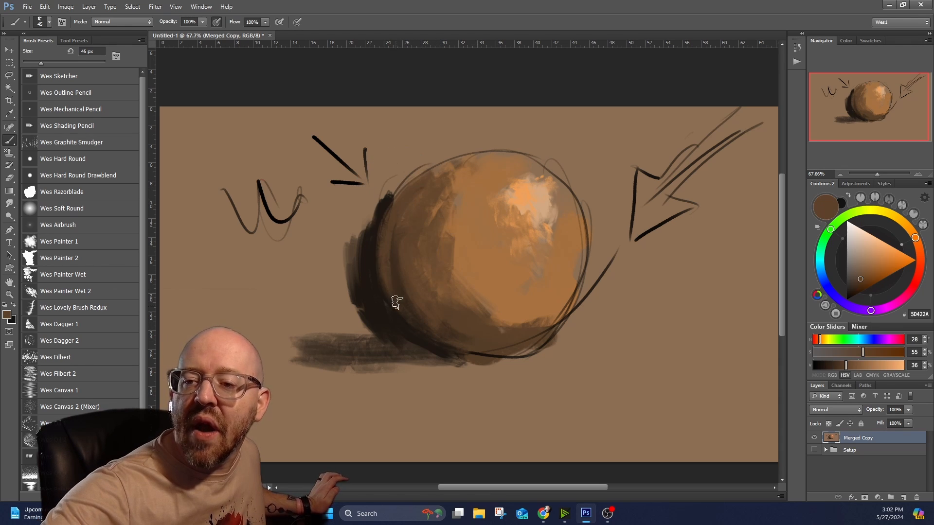
left_click_drag(381, 259, 406, 330)
left_click(364, 251, "alt")
left_click_drag(385, 219, 403, 319)
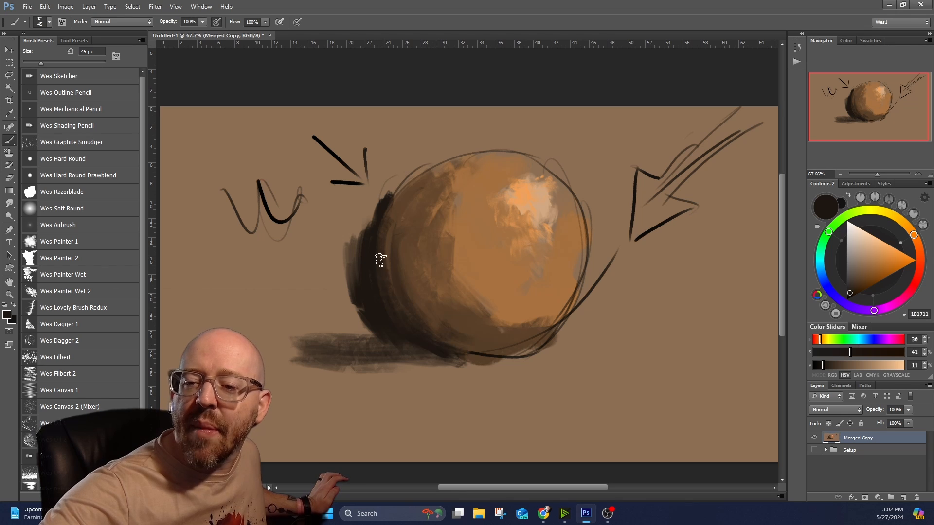
Smooth the sphere's upper-left midtones and its highlight with brown and orange tones sampled from the painting.
left_click(432, 195, "alt")
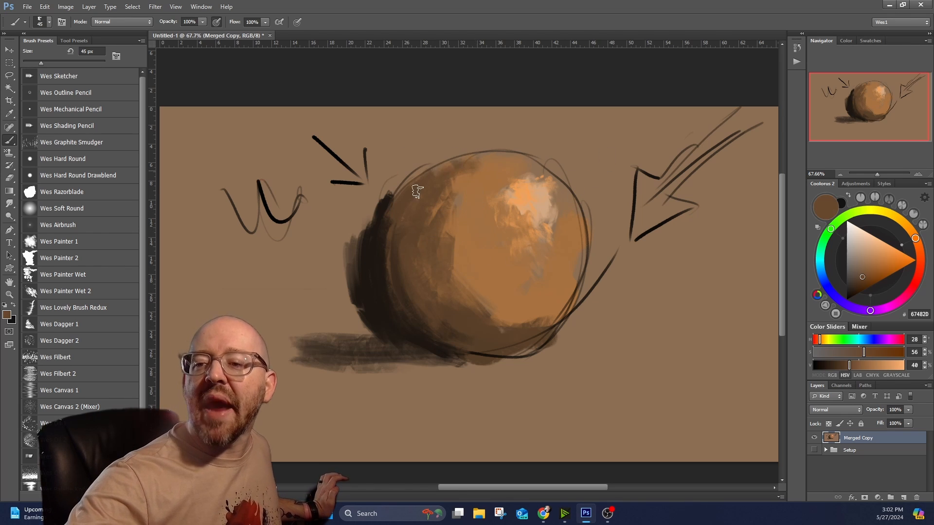
left_click(481, 173, "alt")
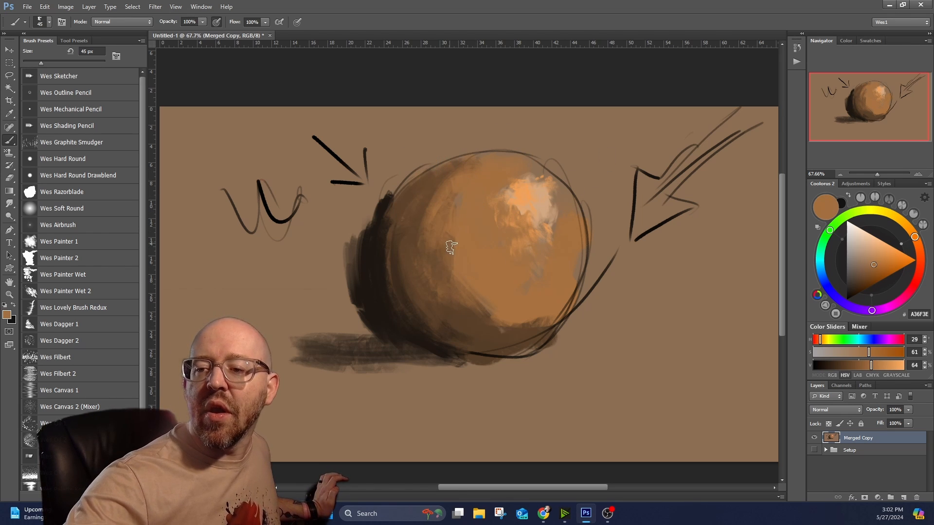
left_click(523, 199, "alt")
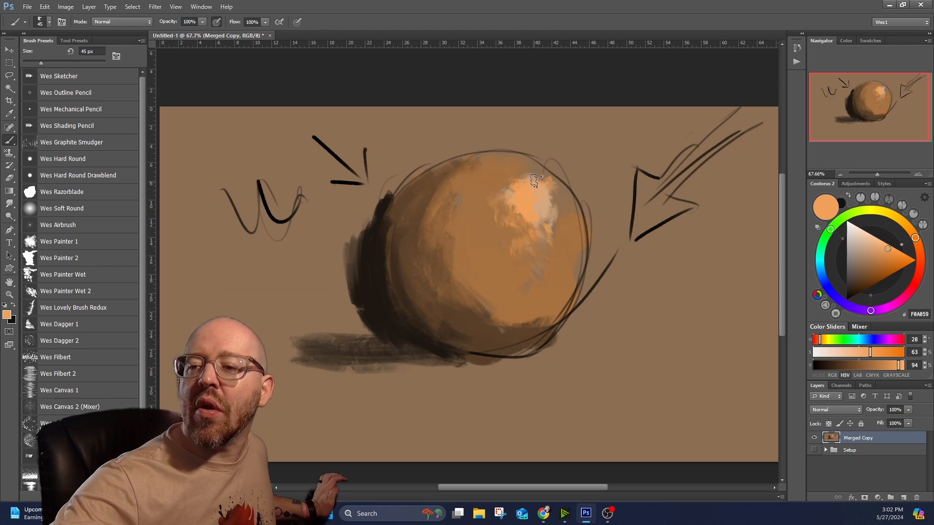
left_click(545, 198, "alt")
left_click(512, 164, "alt")
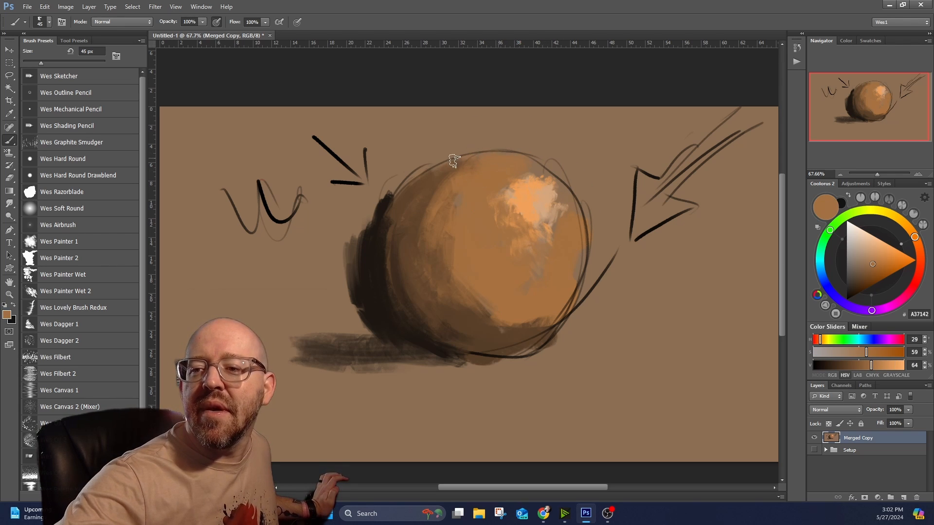
Paint over the sketch outline along the sphere's top and right edges with sampled browns.
left_click(427, 173, "alt")
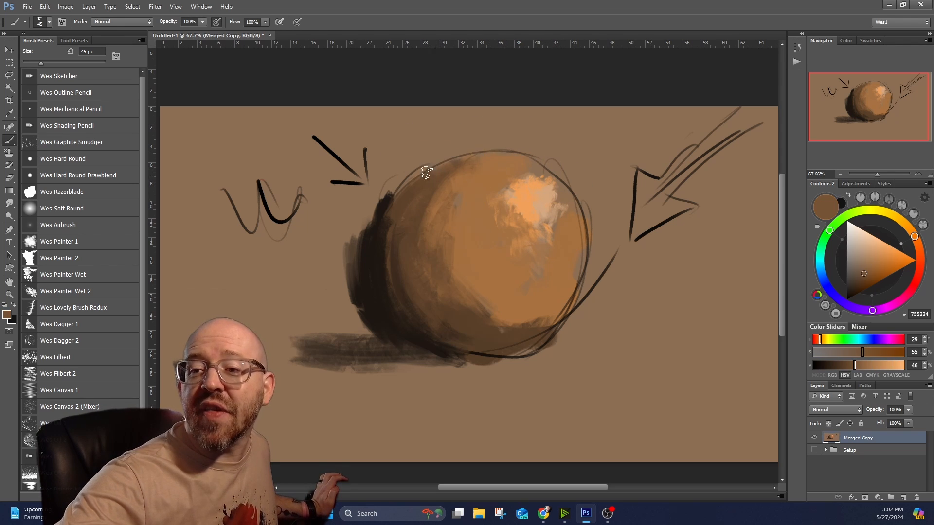
left_click(503, 152, "alt")
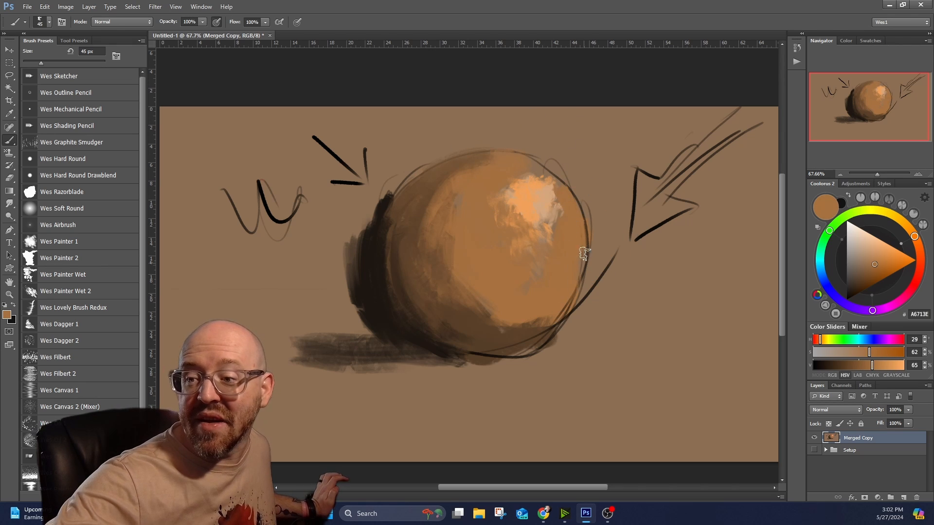
left_click_drag(583, 253, 569, 283)
Cover the sketch line along the sphere's lower edge with sampled dark brown and deepen the cast shadow with near-black strokes.
left_click(526, 321, "alt")
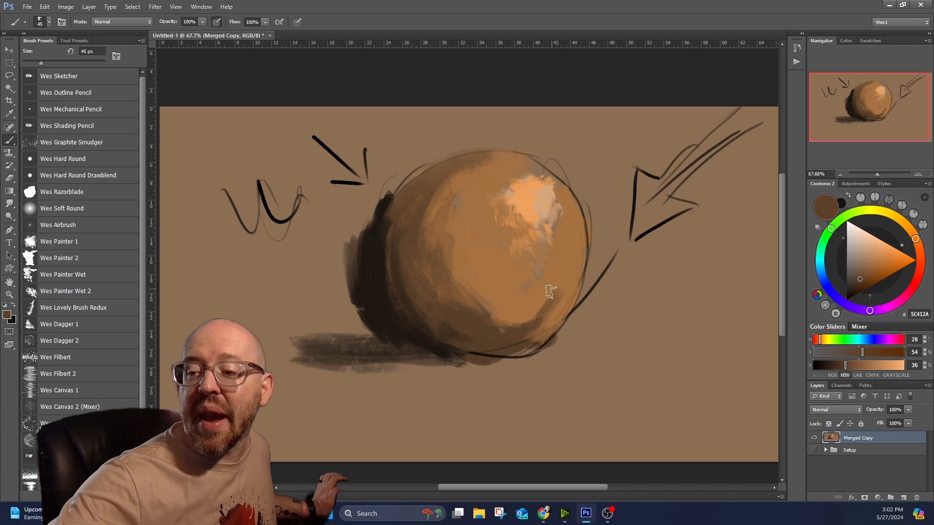
left_click(506, 351, "alt")
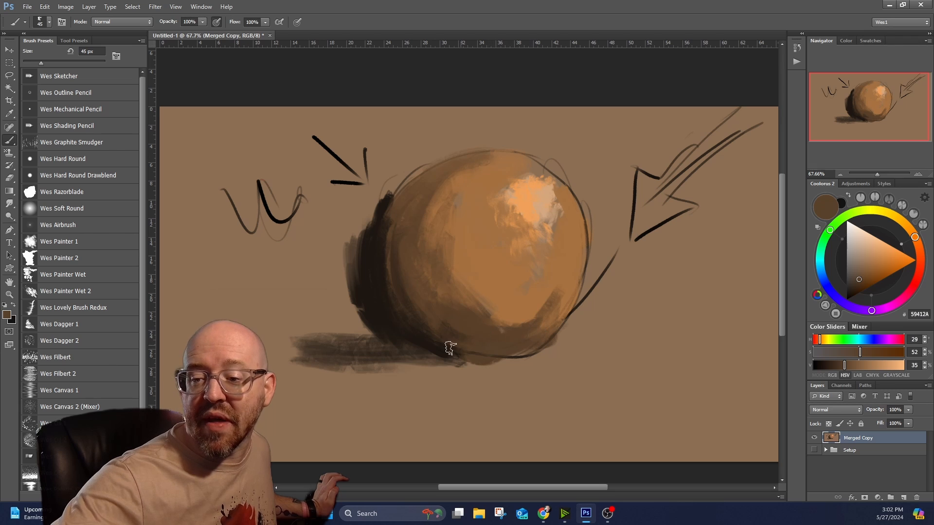
left_click(425, 345, "alt")
mouse_move(425, 346)
left_mouse_down()
mouse_move(494, 361)
mouse_move(324, 356)
left_mouse_up()
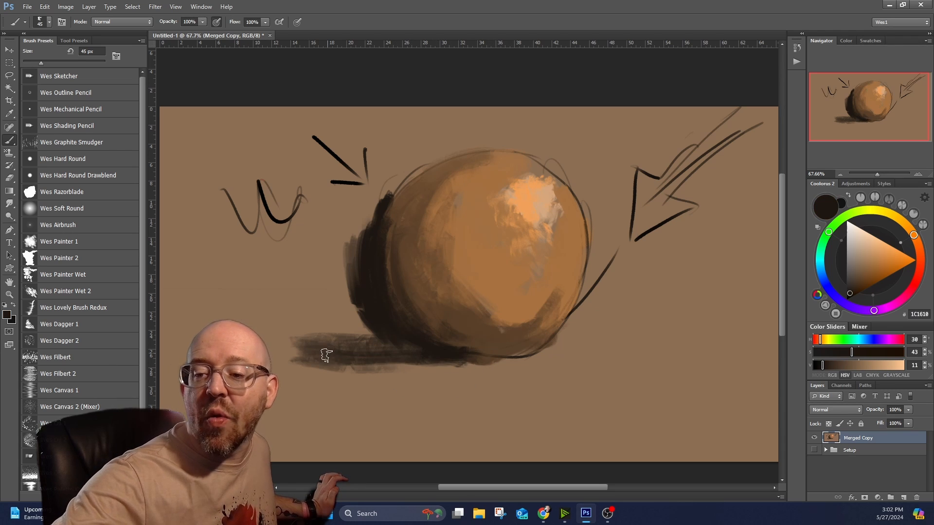
Switch to the Wes Filbert 2 brush and add dark brown bristle texture across the sphere's shadow side and lower edge.
left_click(475, 310, "alt")
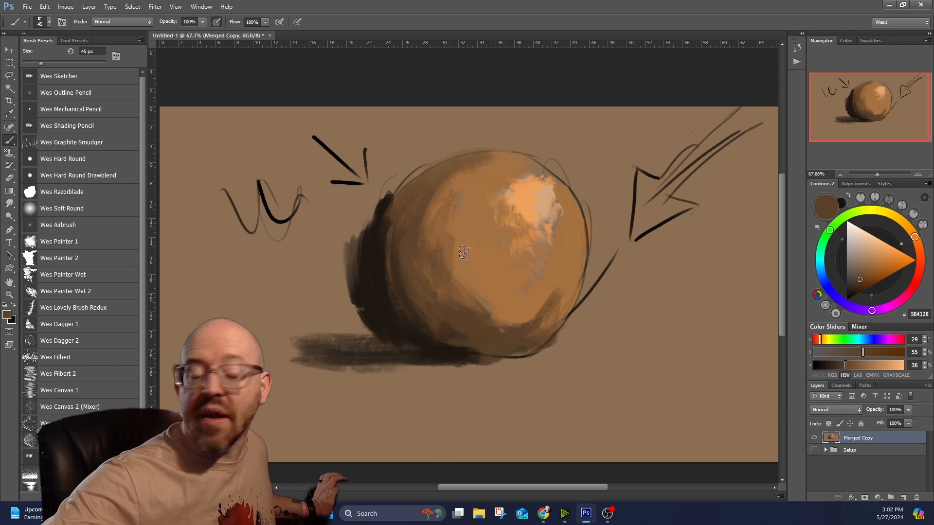
key("bracketright")
left_click(78, 374)
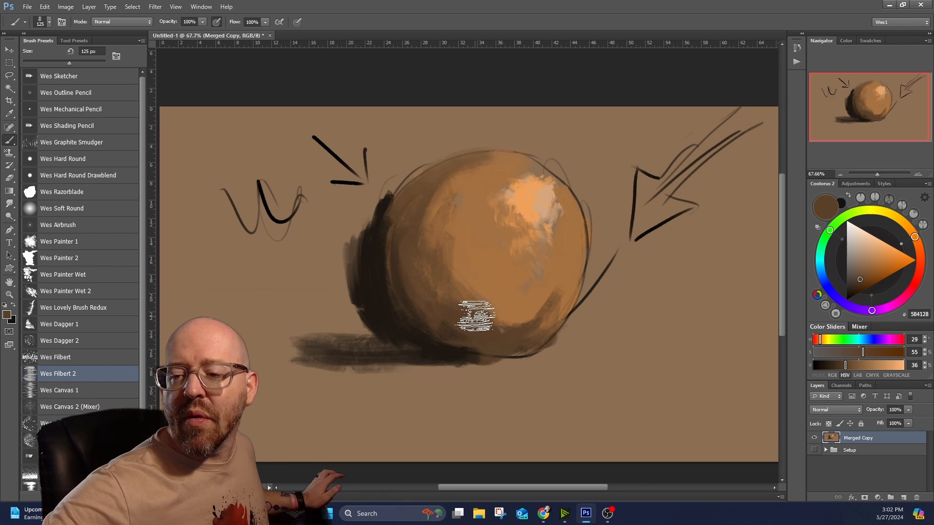
left_click(475, 319, "alt")
mouse_move(496, 316)
left_mouse_down()
mouse_move(481, 240)
mouse_move(500, 325)
mouse_move(467, 242)
mouse_move(454, 284)
mouse_move(472, 201)
mouse_move(434, 277)
mouse_move(419, 260)
left_mouse_up()
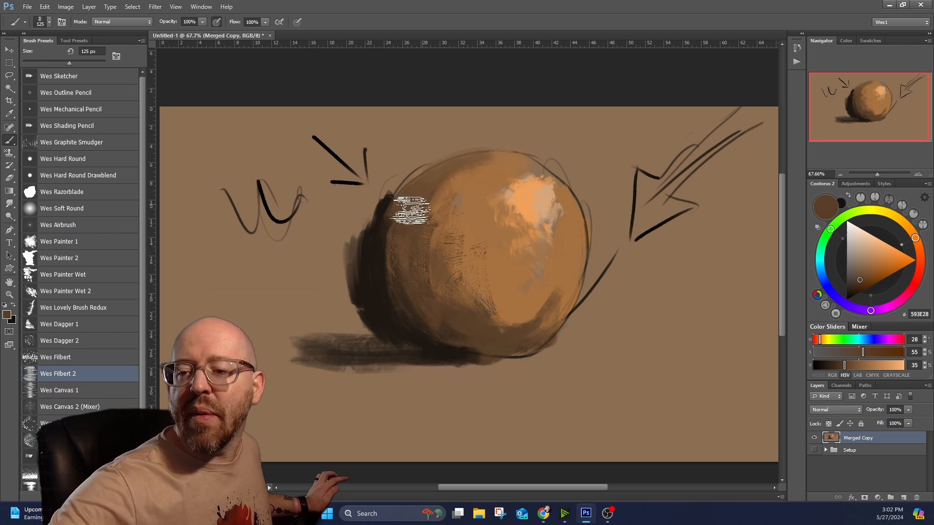
left_click(441, 311, "alt")
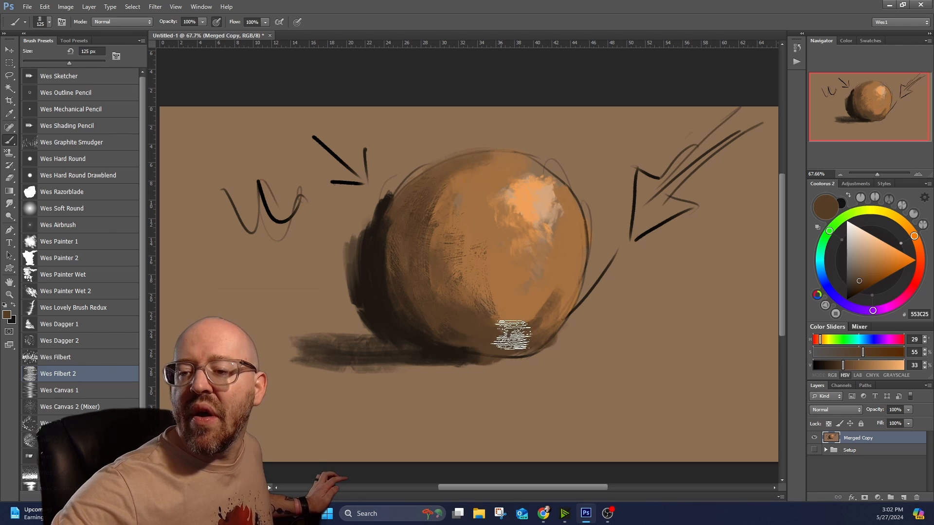
Add bristle texture to the sphere's lit side and highlight with sampled orange tones, and check the whole painting.
left_click(542, 203, "alt")
left_click(511, 167, "alt")
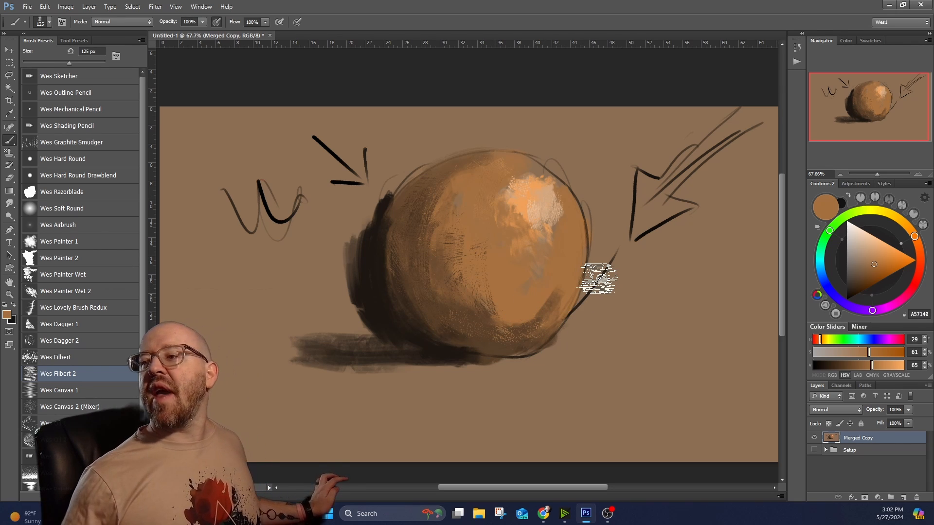
left_click(553, 248, "alt")
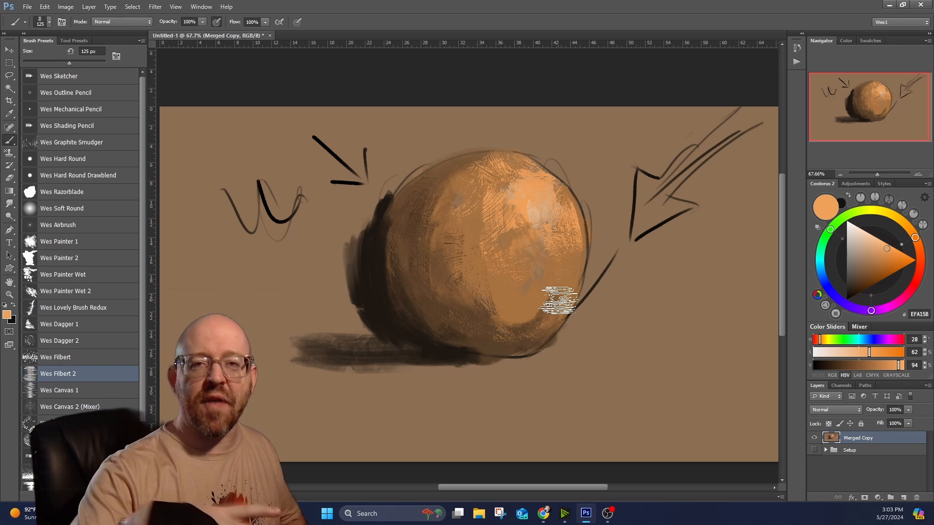
scroll(509, 247, "down", 2)
scroll(540, 224, "up", 5)
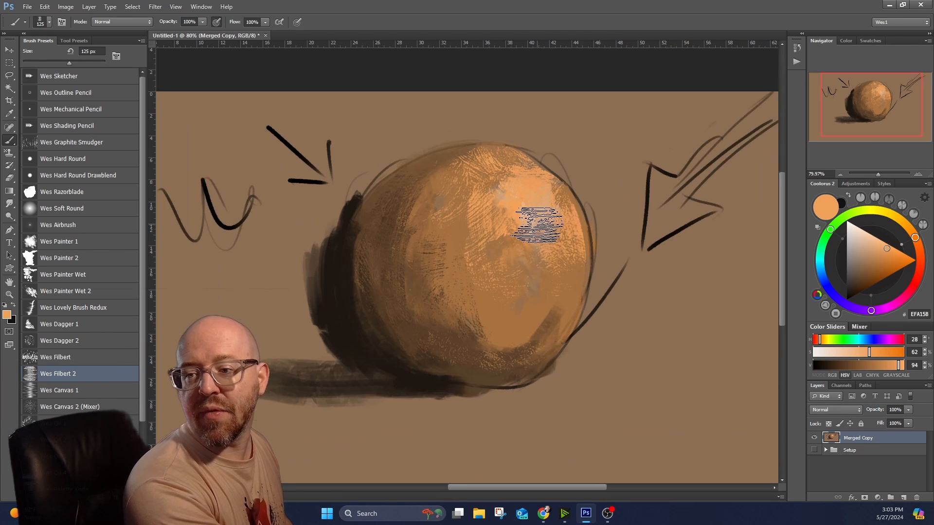
scroll(541, 226, "down", 4)
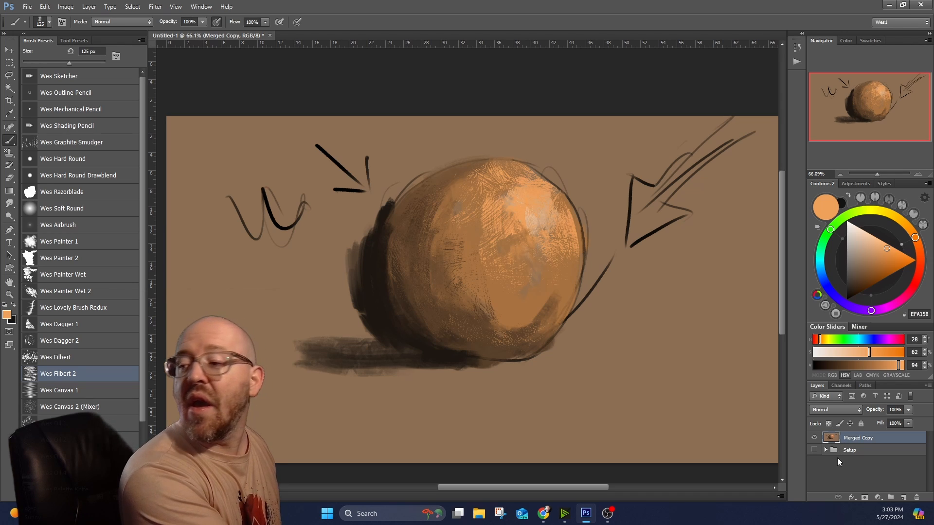
Add a new layer above Merged Copy and name it Glow.
left_click(903, 500)
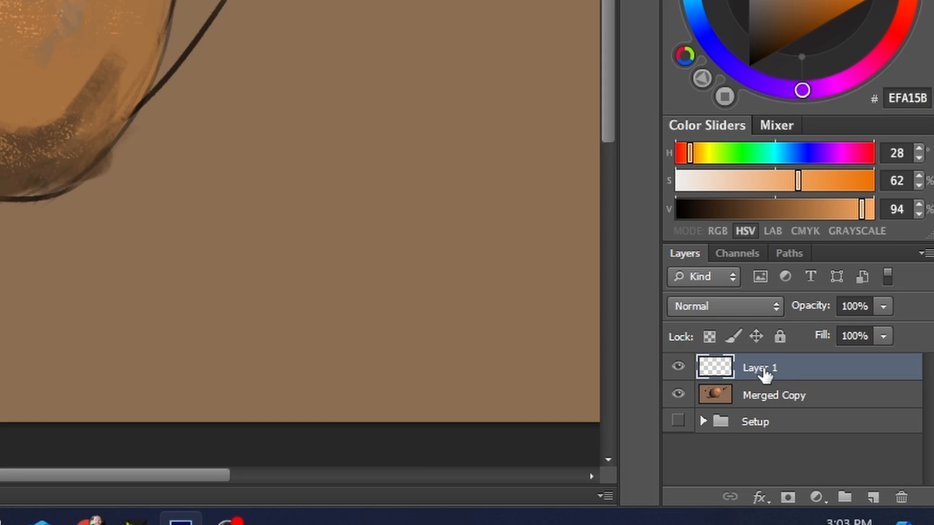
double_click(753, 376)
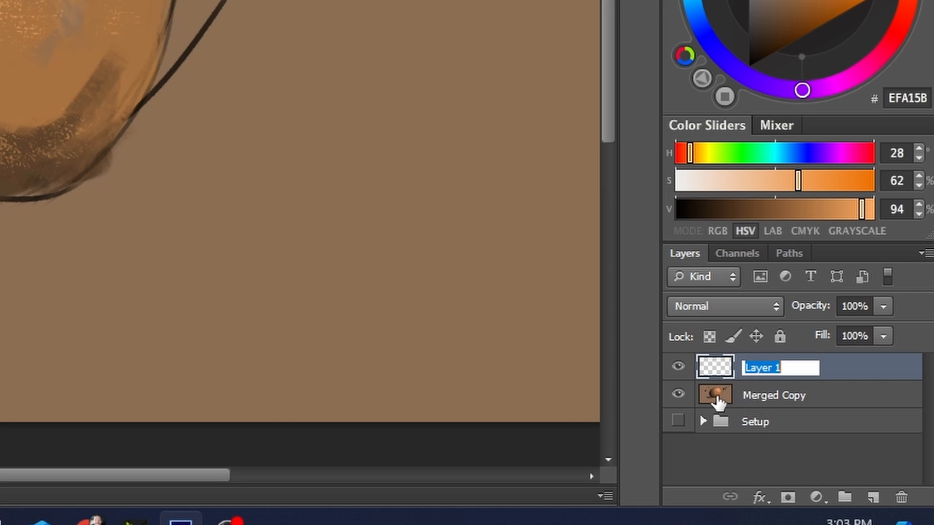
type("Glow")
key("Return")
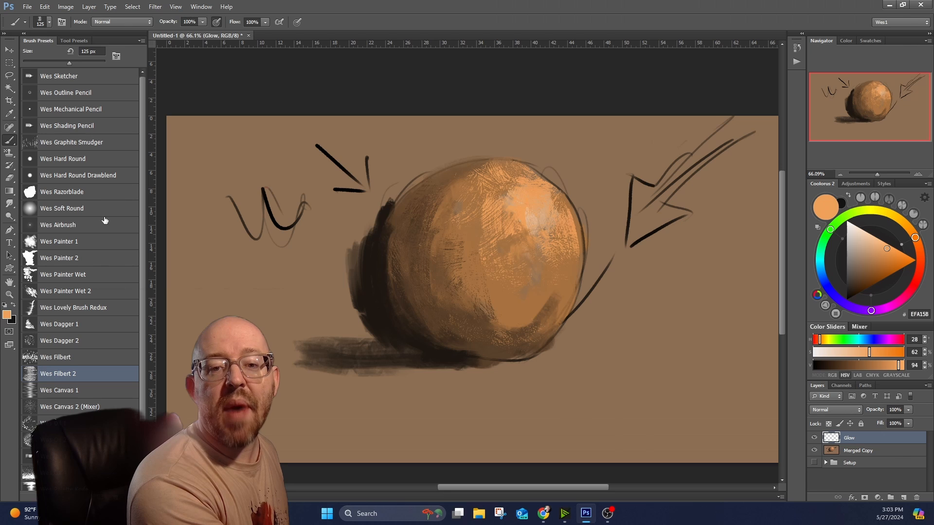
Switch to the Wes Airbrush, sample orange from the sphere's lit side and set the Glow layer's blend mode to Color Dodge.
left_click(96, 228)
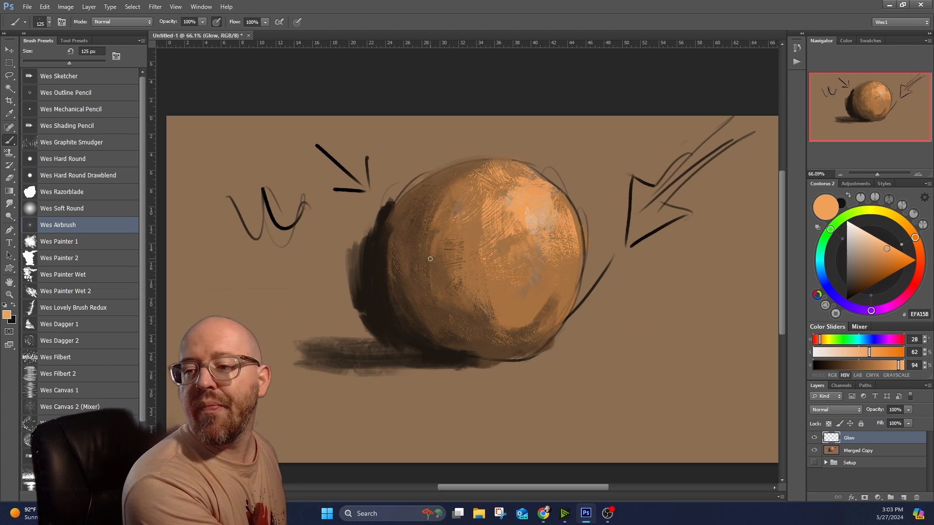
left_click(499, 180, "alt")
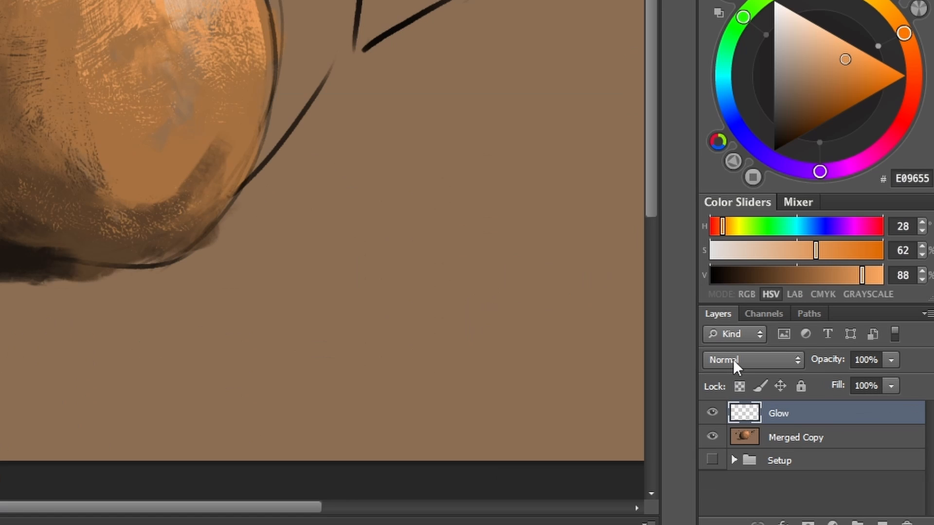
left_click(824, 410)
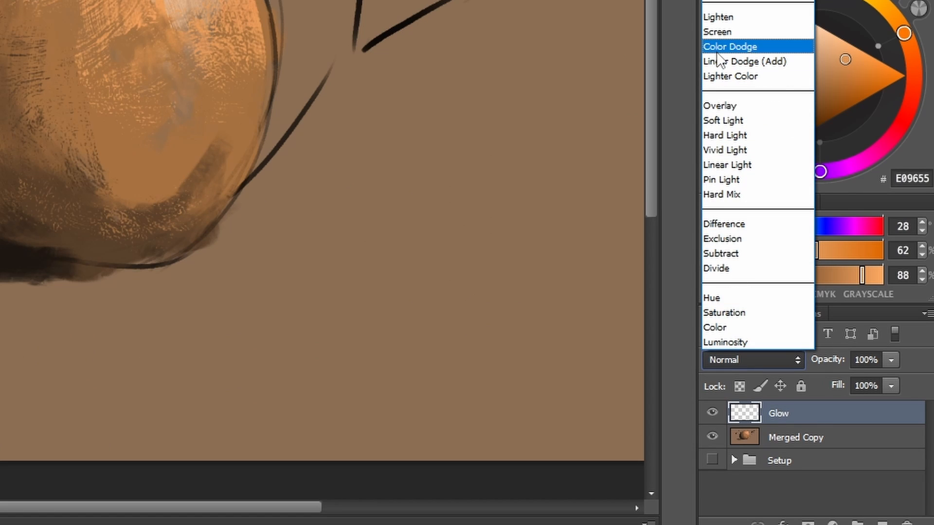
left_click(729, 47)
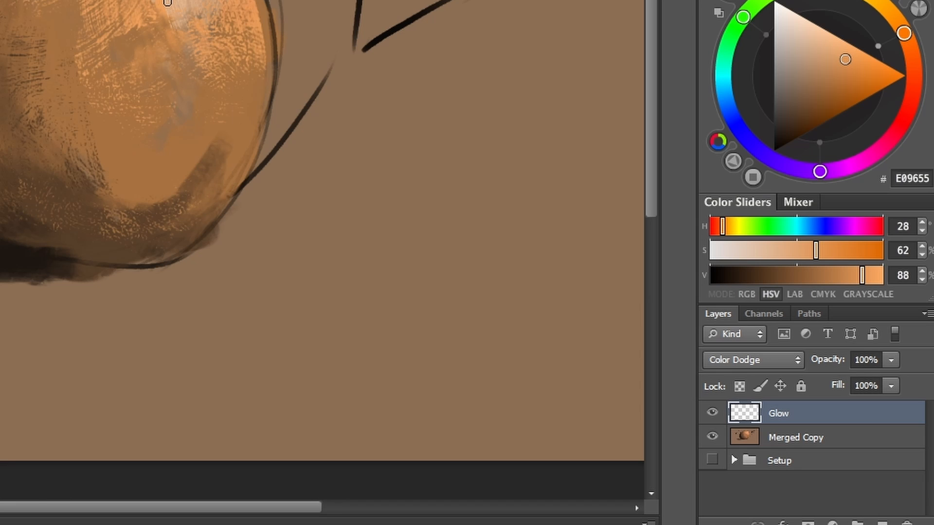
Airbrush a soft glow over the sphere's highlight and the background around it on the Glow layer, using a 1900 px brush.
key("bracketright")
key("bracketright")
key("bracketright")
key("bracketright")
key("bracketright")
key("bracketright")
key("bracketright")
key("bracketright")
key("bracketright")
key("bracketright")
key("bracketright")
key("bracketright")
key("bracketright")
key("bracketright")
key("bracketright")
key("bracketright")
key("bracketleft")
key("bracketleft")
key("bracketleft")
key("bracketleft")
key("bracketleft")
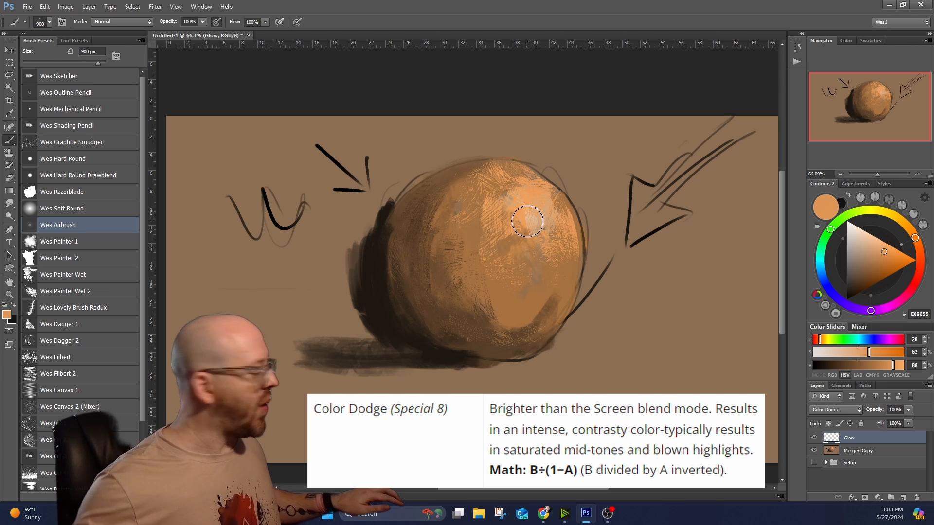
key("bracketright")
key("bracketright")
key("bracketright")
key("bracketright")
key("bracketright")
key("bracketright")
key("bracketright")
key("bracketright")
key("bracketright")
key("bracketright")
left_click(541, 202)
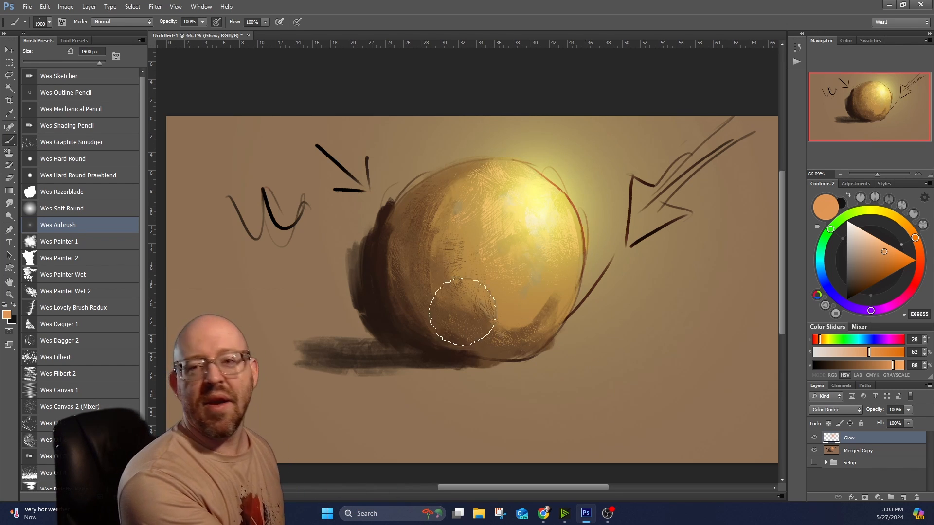
scroll(454, 382, "down", 4)
scroll(470, 379, "up", 2)
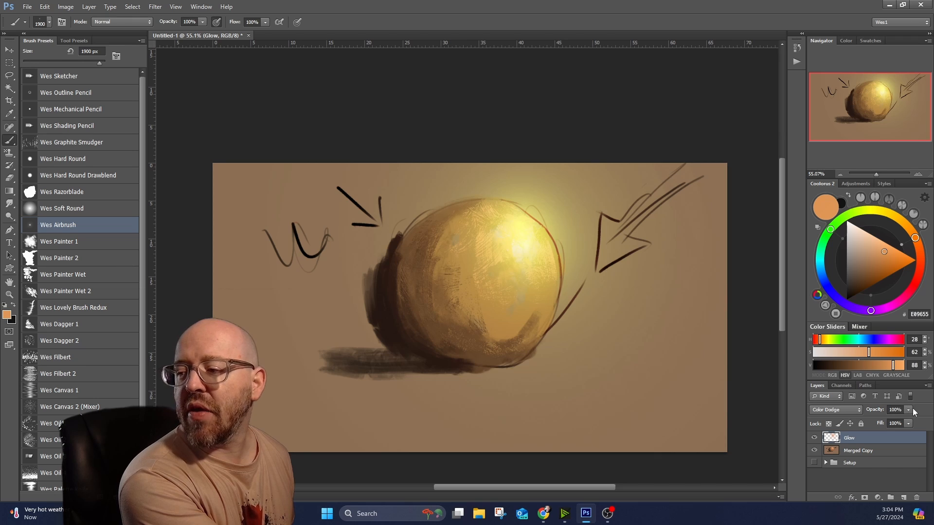
Lower the Glow layer's opacity to 73% and check the glow across the whole painting.
left_click_drag(908, 420, 892, 421)
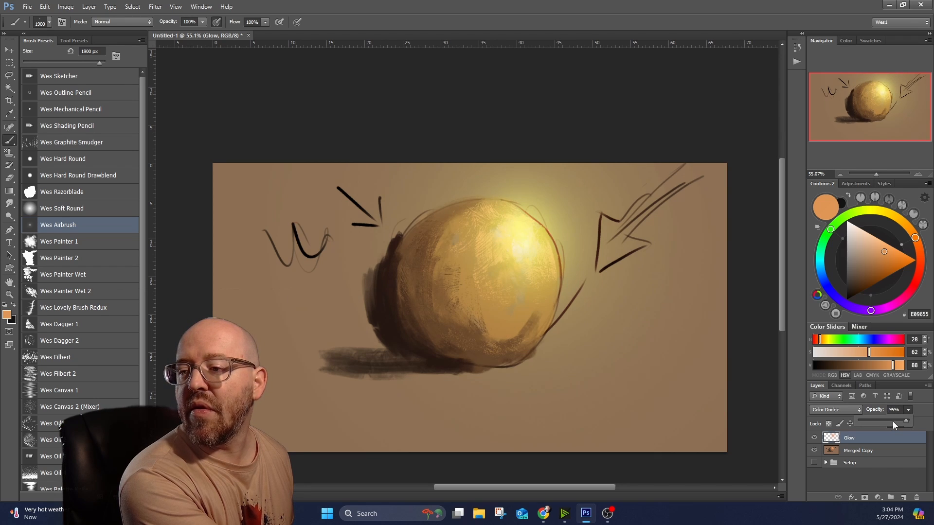
left_click(892, 421)
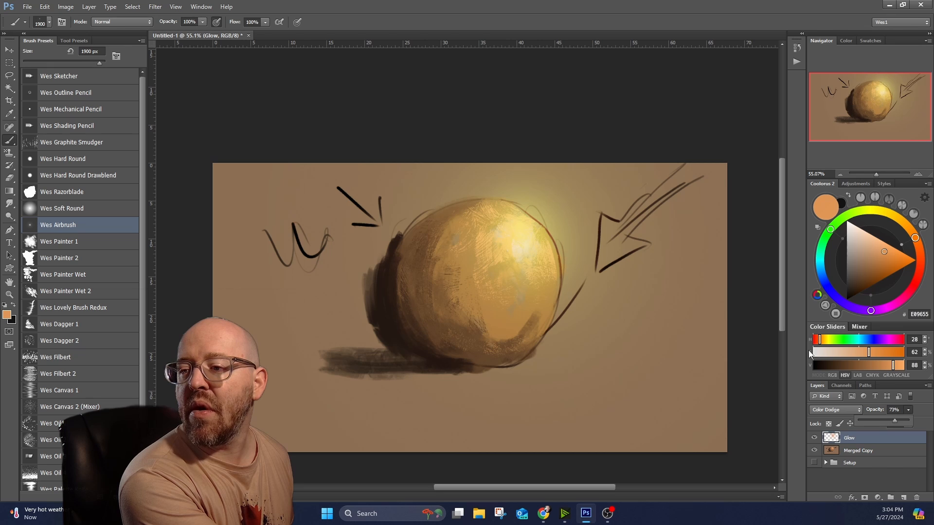
scroll(416, 237, "down", 1)
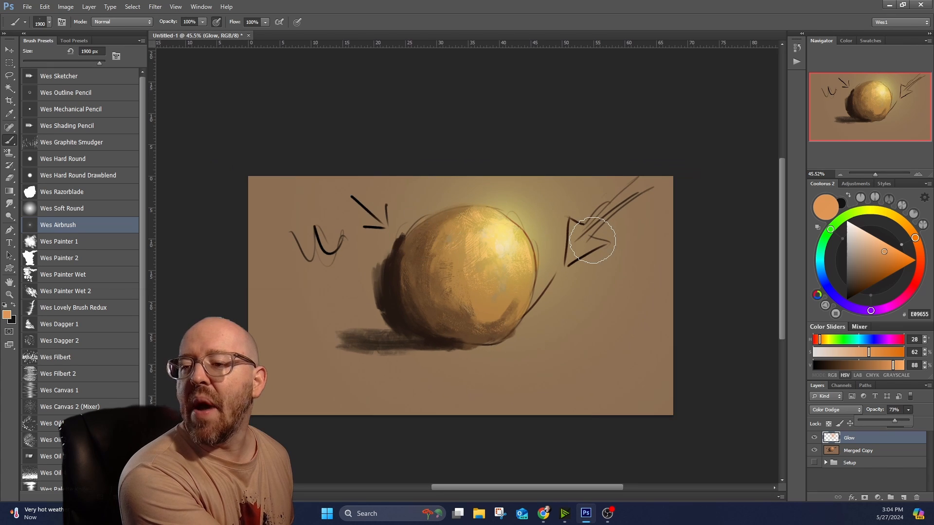
scroll(592, 240, "up", 1)
scroll(559, 306, "down", 1)
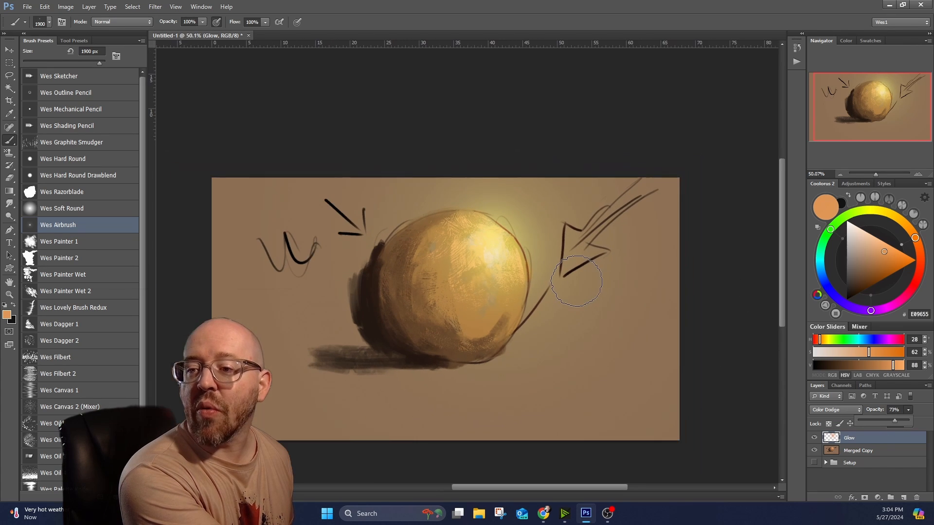
scroll(576, 281, "up", 2)
scroll(577, 281, "down", 1)
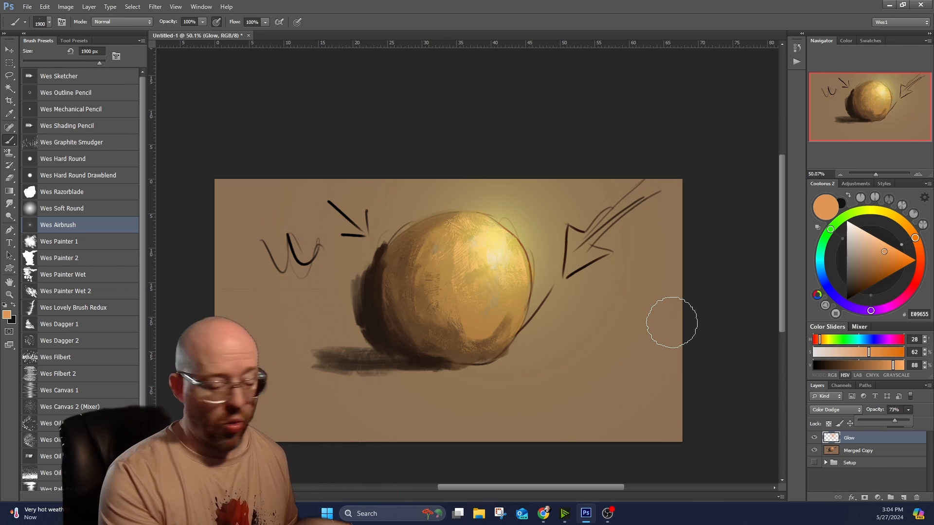
Merge the Glow layer down into Merged Copy and expand the Setup group.
right_click(870, 437)
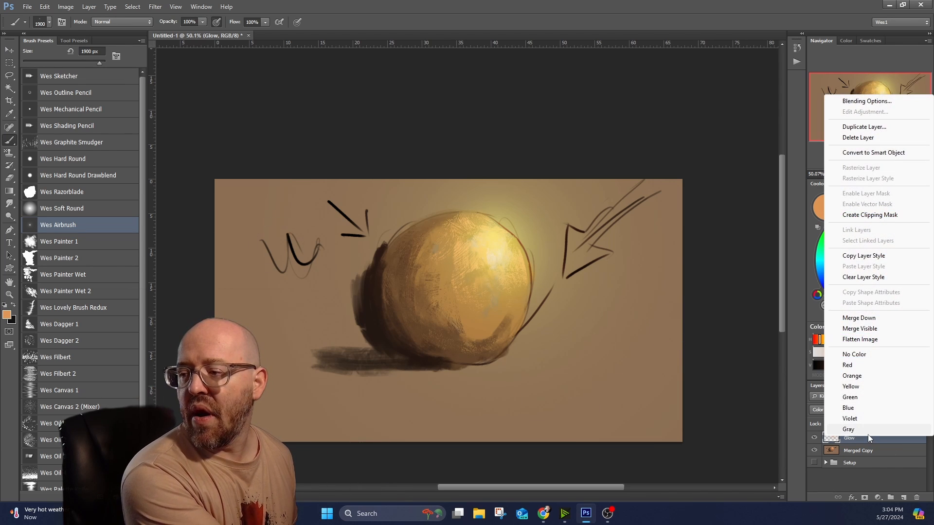
left_click(867, 319)
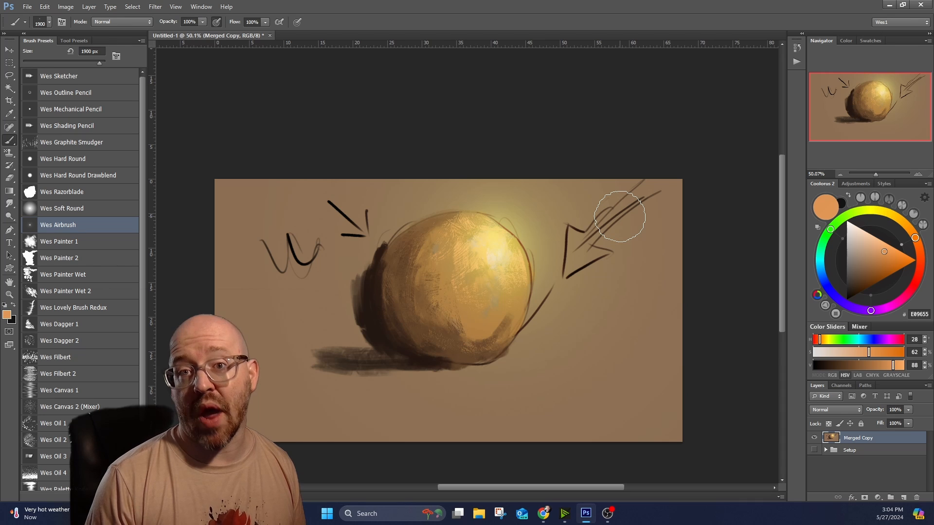
left_click(825, 450)
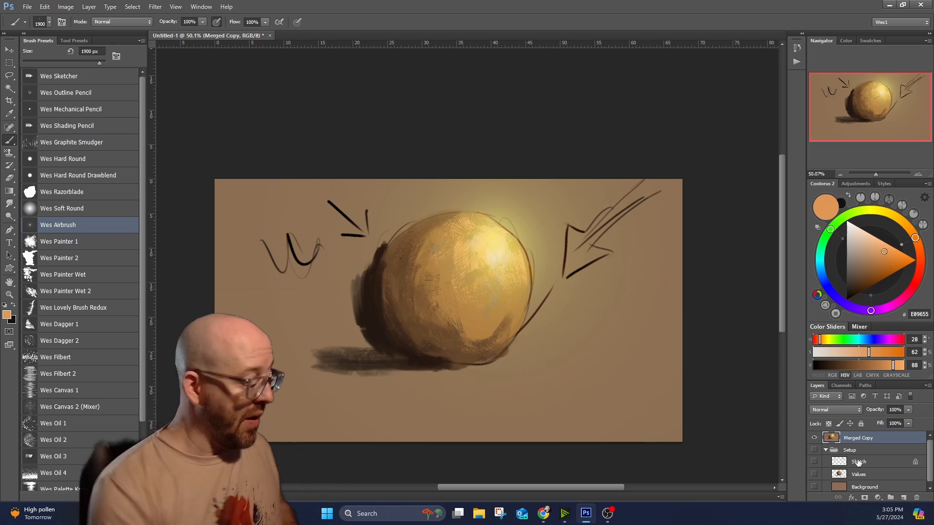
Switch to the Wes Canvas 2 (Mixer) brush at 125 px and add canvas texture across the sphere with sampled yellow and ochre tones.
left_click(99, 404)
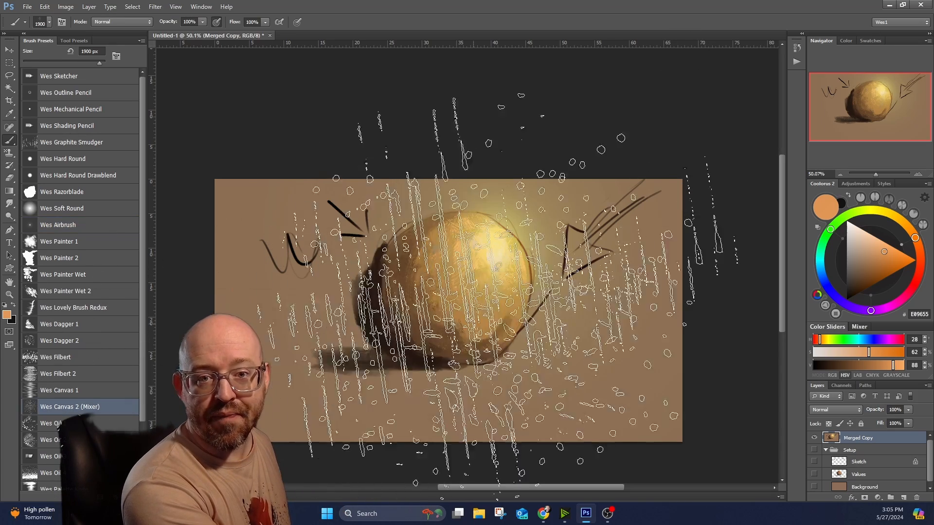
scroll(497, 270, "up", 3)
scroll(501, 275, "down", 2)
key("bracketleft")
key("bracketleft")
key("bracketleft")
key("bracketleft")
key("bracketleft")
key("bracketleft")
key("bracketleft")
key("bracketleft")
key("bracketleft")
key("bracketleft")
key("bracketleft")
key("bracketleft")
key("bracketleft")
key("bracketleft")
key("bracketleft")
key("bracketleft")
key("bracketleft")
key("bracketleft")
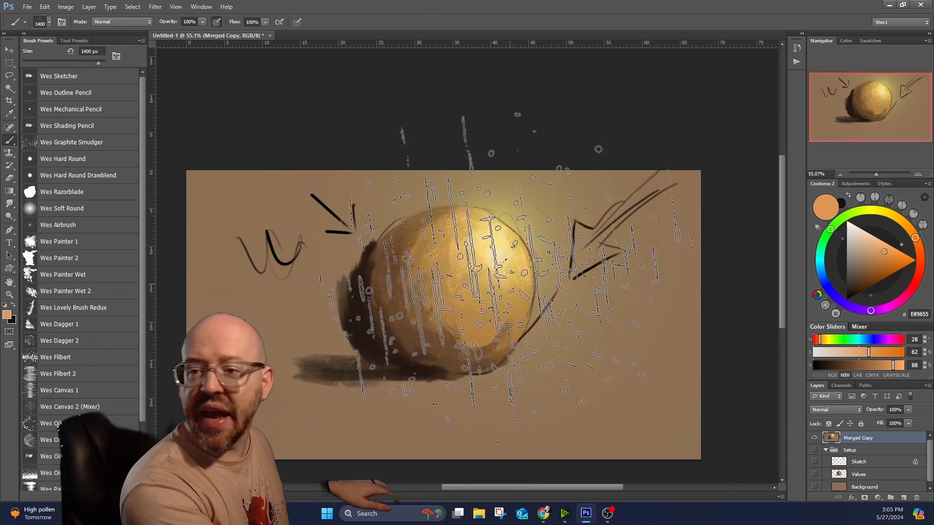
scroll(509, 276, "up", 3)
scroll(510, 276, "up", 1)
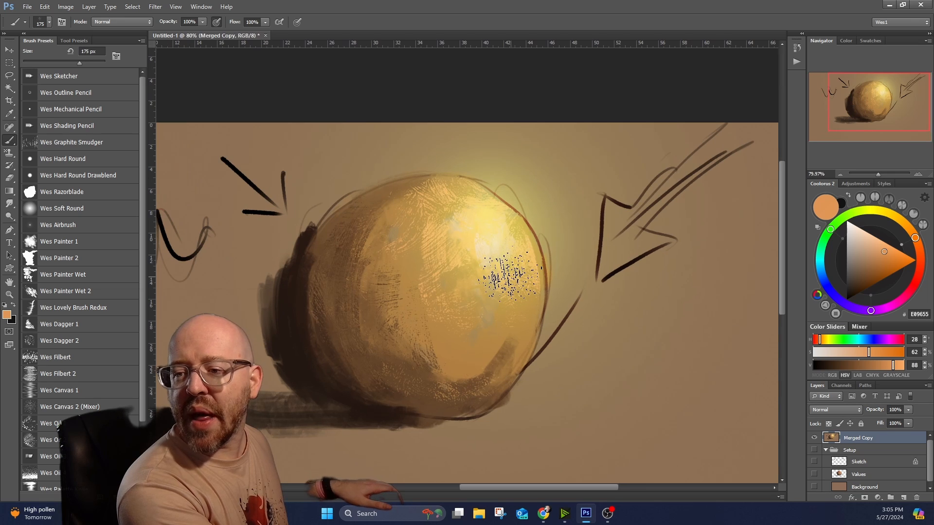
key("bracketleft")
key("bracketleft")
key("bracketleft")
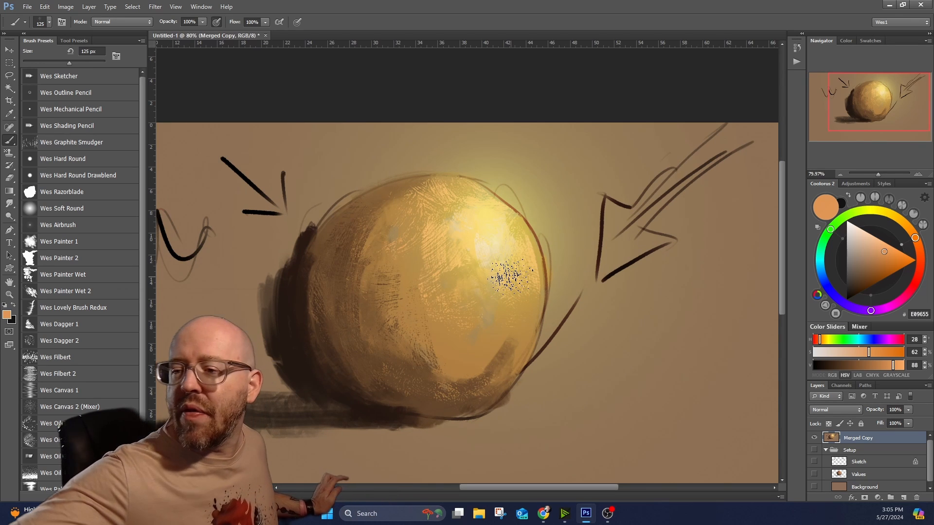
left_click(529, 258, "alt")
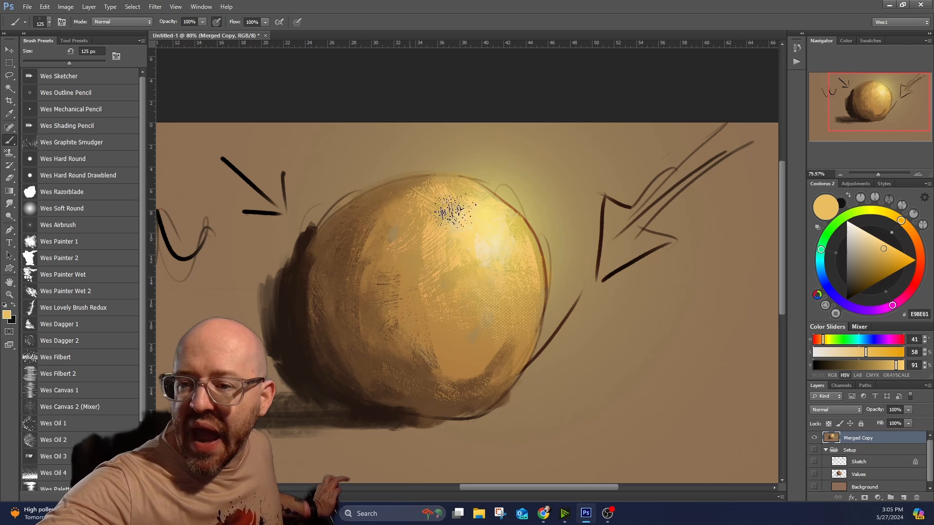
left_click(417, 350, "alt")
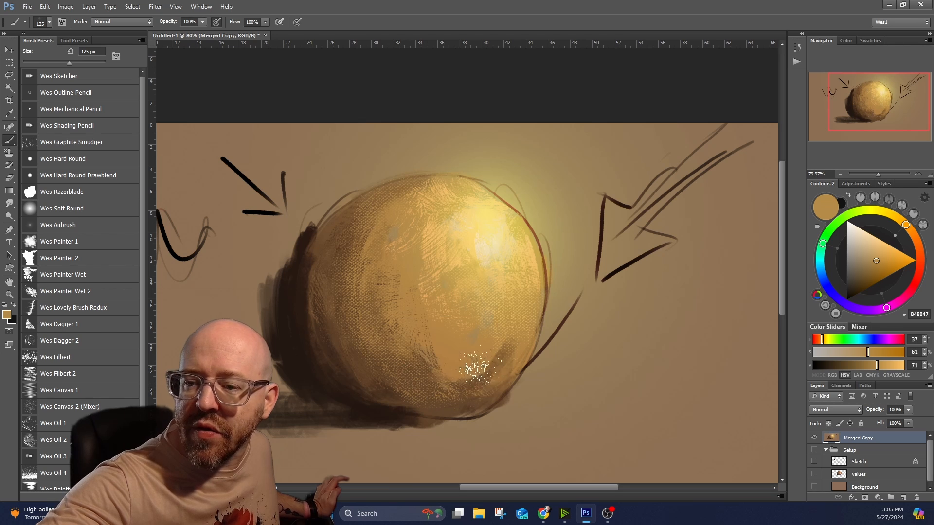
Sample pale yellow from the sphere's highlight and fill the large light-direction arrow with canvas texture.
left_click(497, 240, "alt")
left_click(393, 238, "alt")
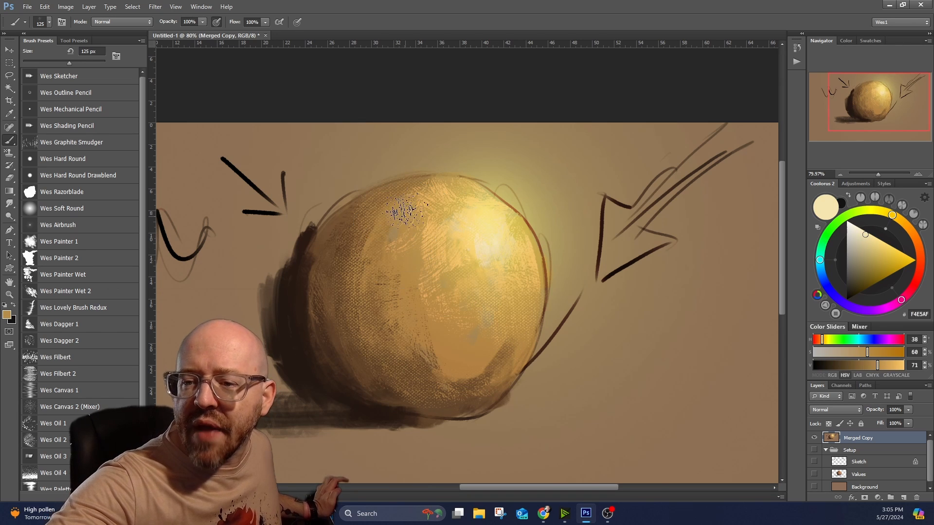
left_click(500, 234, "alt")
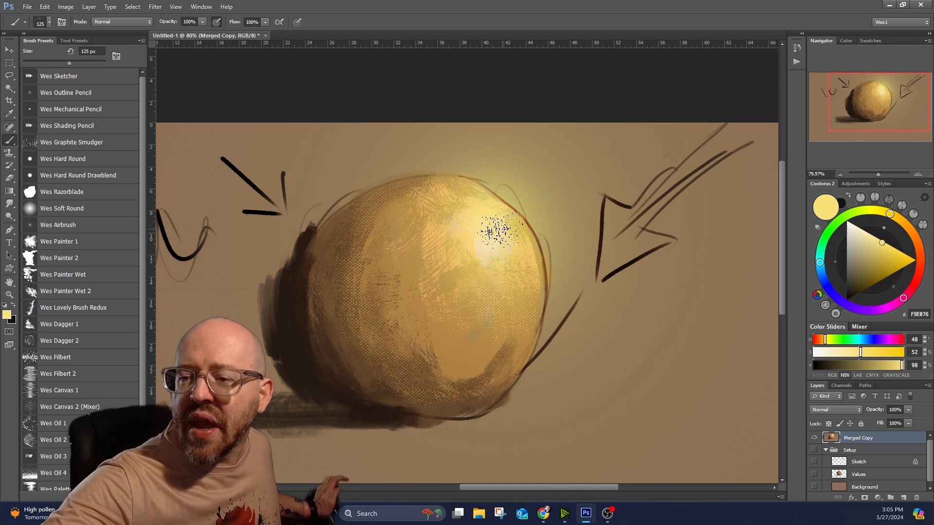
mouse_move(619, 249)
left_mouse_down()
mouse_move(643, 243)
mouse_move(632, 212)
mouse_move(627, 265)
mouse_move(630, 232)
mouse_move(735, 124)
left_mouse_up()
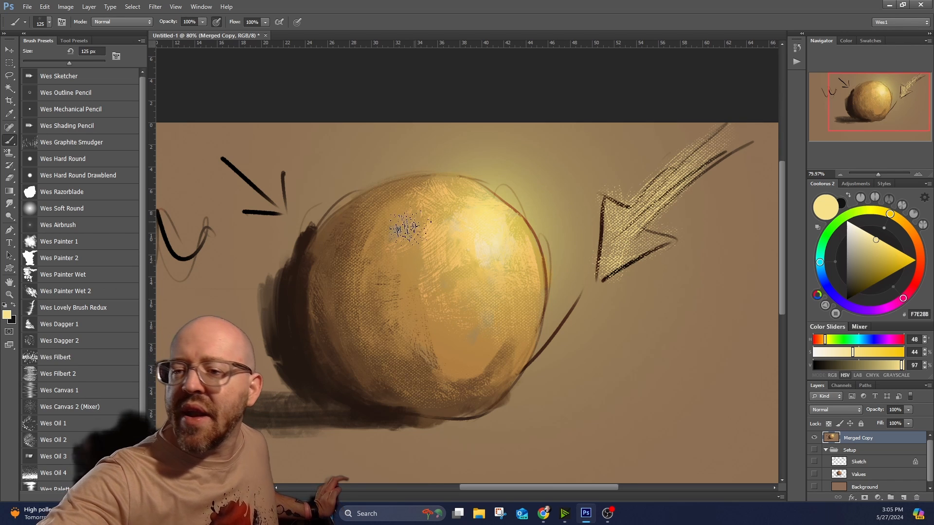
Add sampled dark brown canvas texture to the sphere's shadow side and sampled yellow texture over its highlight and upper lit edge.
left_click(302, 271, "alt")
mouse_move(321, 339)
left_mouse_down()
mouse_move(342, 229)
mouse_move(343, 365)
left_mouse_up()
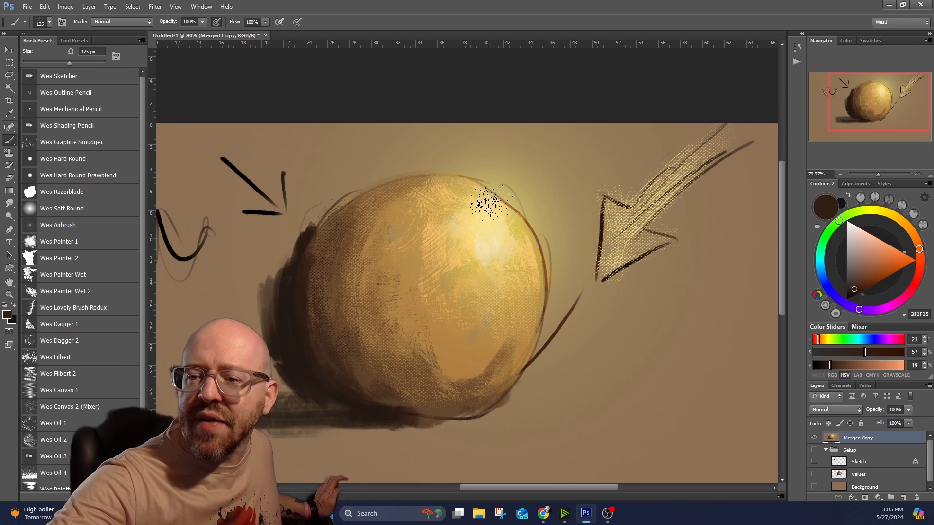
left_click(475, 188, "alt")
left_click_drag(510, 184, 534, 211)
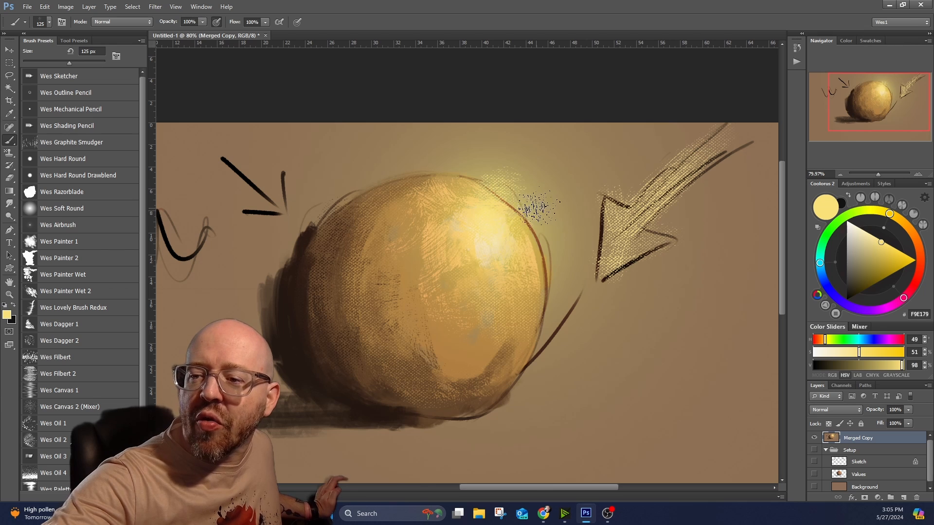
left_click(493, 234, "alt")
left_click_drag(491, 236, 484, 269)
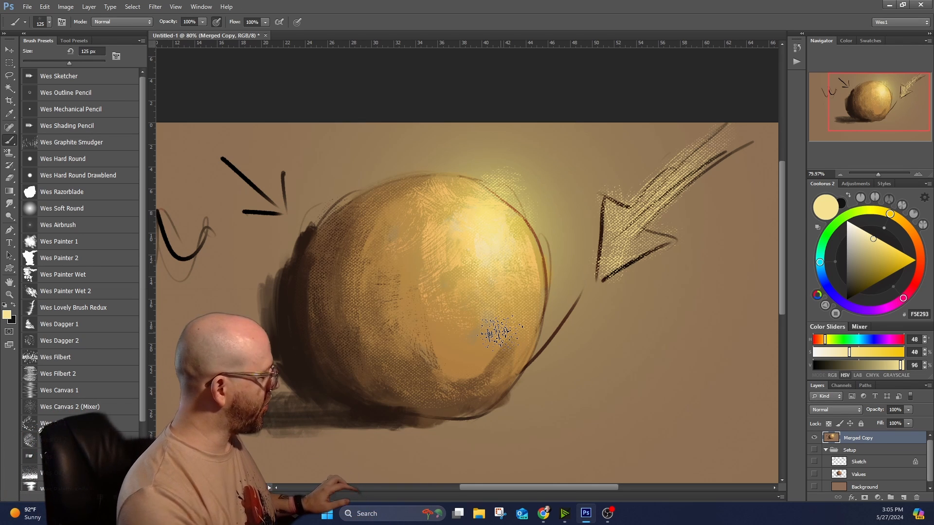
Switch to the Mixer Brush with the Filberts 03-PASTOZZO preset and paint pale yellow strokes over the sphere's highlight and lit edge.
key("shift+b")
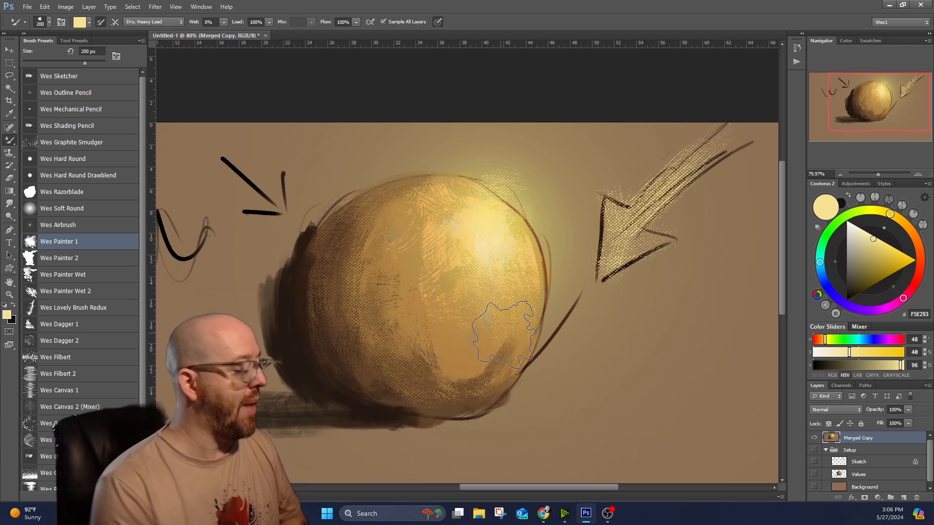
left_click(78, 41)
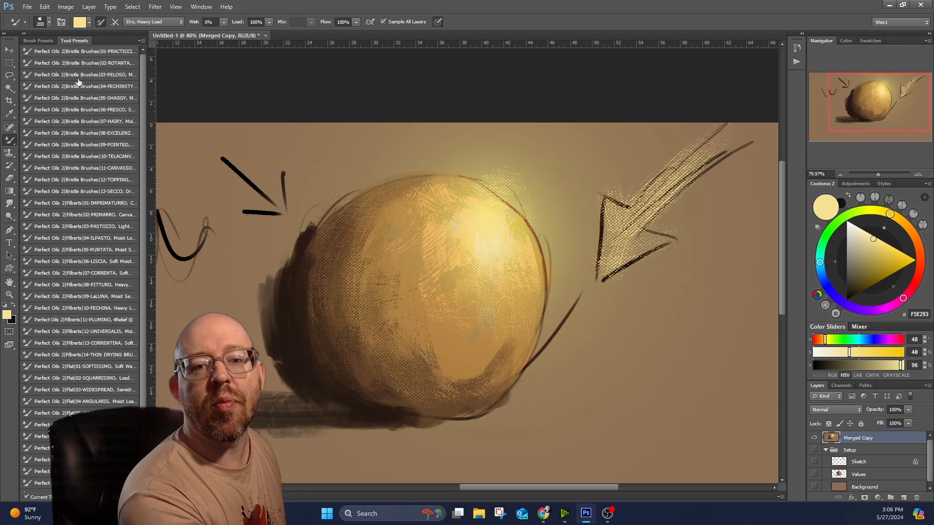
left_click(80, 225)
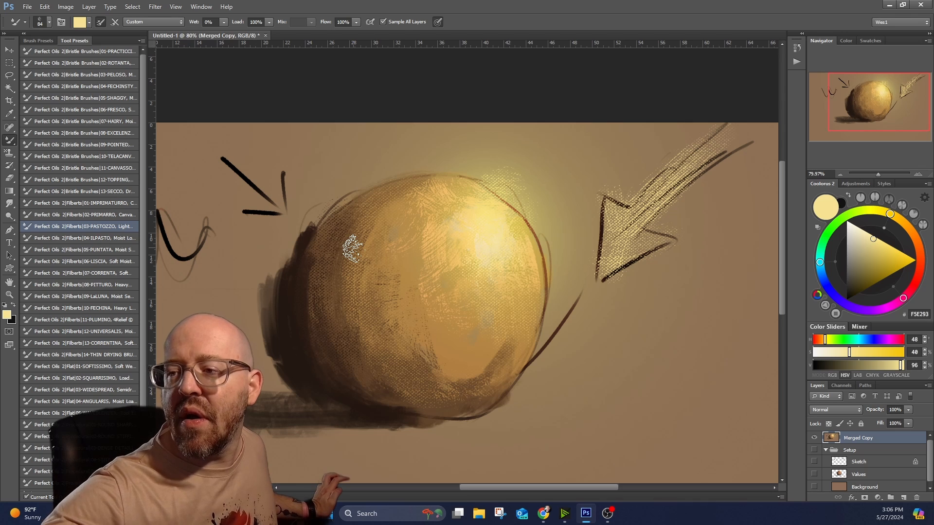
left_click(507, 257, "alt")
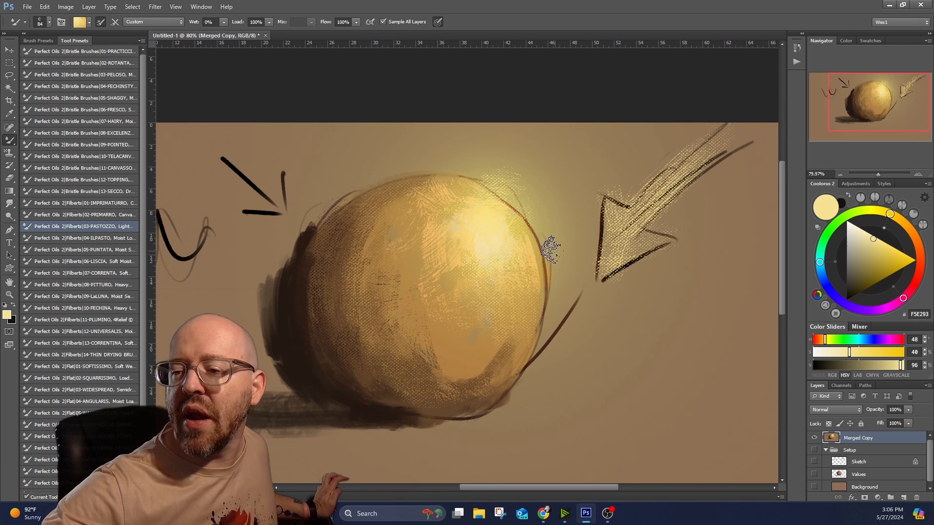
left_click_drag(543, 238, 546, 248)
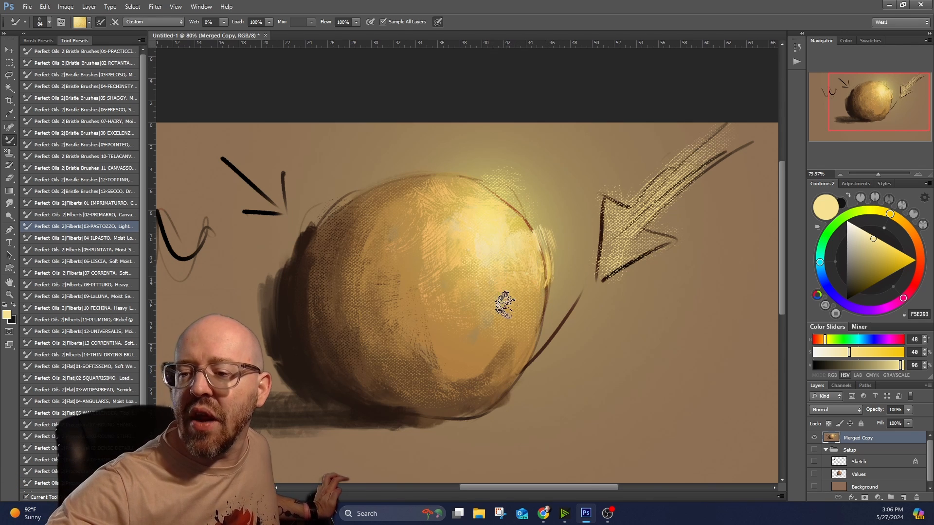
mouse_move(508, 310)
left_mouse_down()
mouse_move(505, 342)
mouse_move(494, 347)
left_mouse_up()
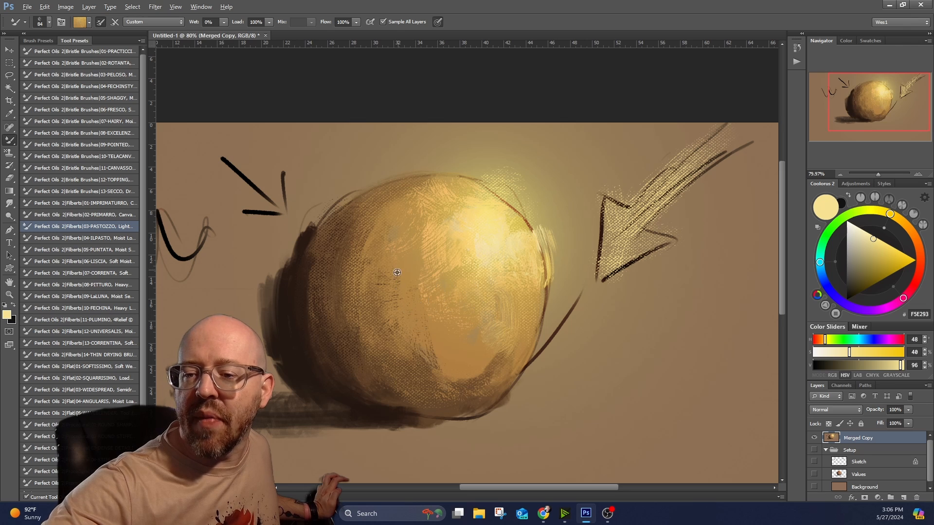
Paint curved bristle strokes in sampled ochre and brown tones across the sphere's midtones and shadow side.
left_click_drag(384, 277, 403, 341)
mouse_move(361, 292)
left_mouse_down()
mouse_move(369, 262)
mouse_move(384, 351)
mouse_move(343, 273)
mouse_move(355, 316)
left_mouse_up()
left_click(384, 350)
left_click(339, 276, "alt")
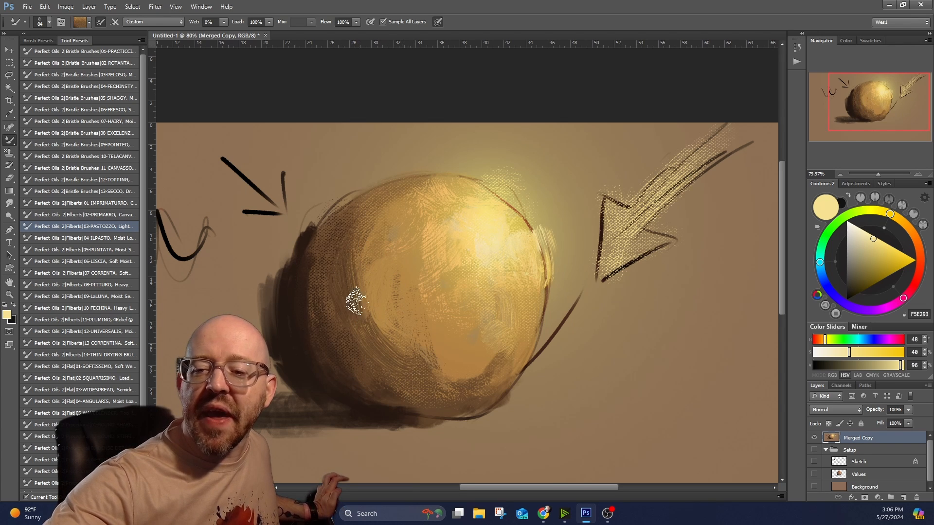
Switch to the Filberts 12-UNIVERSALIS mixer preset and blend curved strokes of sampled brown tones through the sphere's shadow side and midtones.
left_click(103, 333)
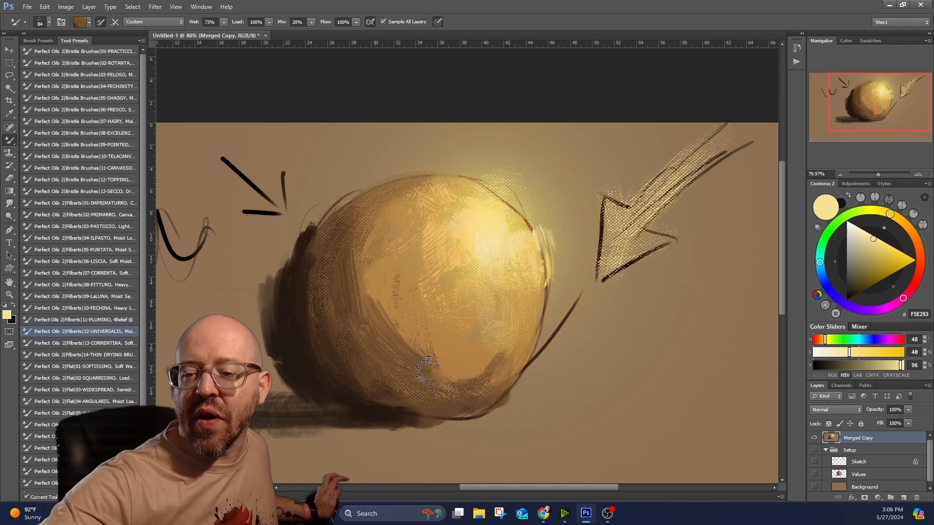
left_click_drag(361, 259, 346, 371)
left_click(324, 352, "alt")
left_click_drag(325, 261, 307, 340)
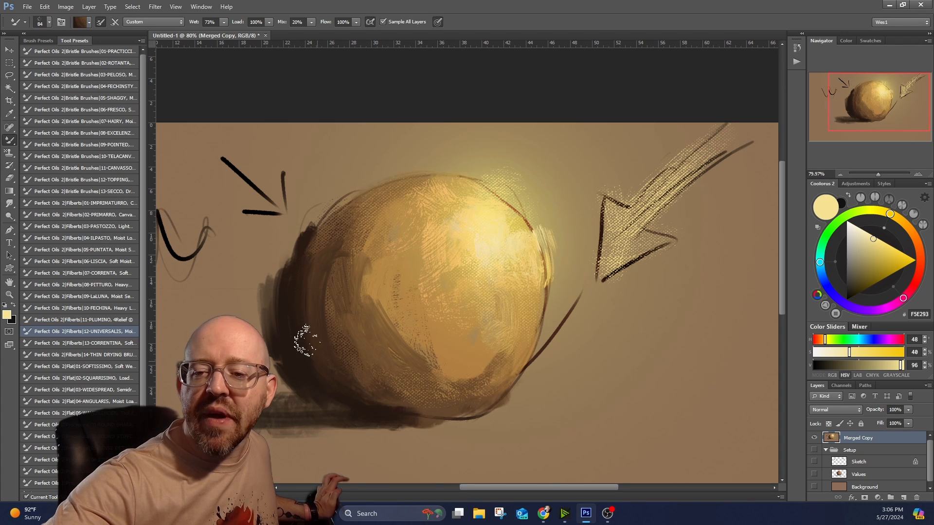
left_click(290, 296, "alt")
left_click_drag(286, 304, 356, 422)
left_click(318, 291, "alt")
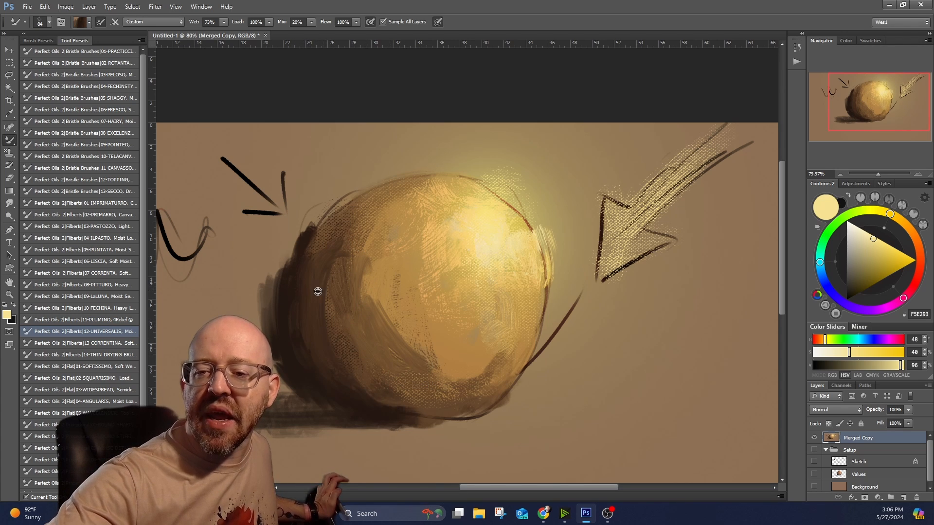
mouse_move(314, 301)
left_mouse_down()
mouse_move(375, 197)
mouse_move(304, 274)
mouse_move(358, 237)
mouse_move(314, 329)
mouse_move(387, 188)
mouse_move(356, 285)
mouse_move(363, 306)
mouse_move(450, 206)
mouse_move(471, 235)
mouse_move(399, 331)
mouse_move(429, 368)
mouse_move(361, 288)
mouse_move(403, 362)
mouse_move(481, 369)
left_mouse_up()
Sample ochre near the sphere's upper edge and soften the lit outer edge into the background with curved strokes.
left_click(381, 192, "alt")
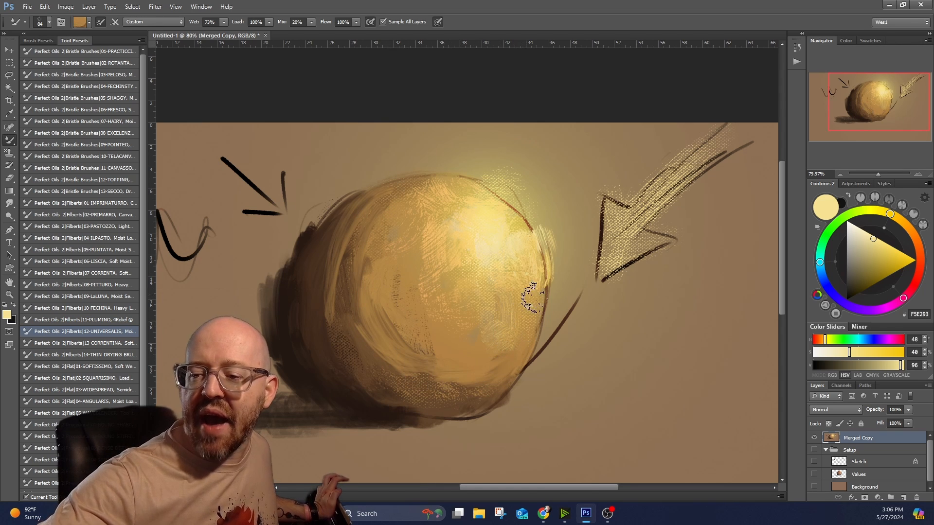
mouse_move(560, 327)
left_mouse_down()
mouse_move(536, 373)
mouse_move(545, 347)
mouse_move(539, 212)
mouse_move(560, 300)
mouse_move(517, 166)
left_mouse_up()
left_click_drag(525, 200, 544, 244)
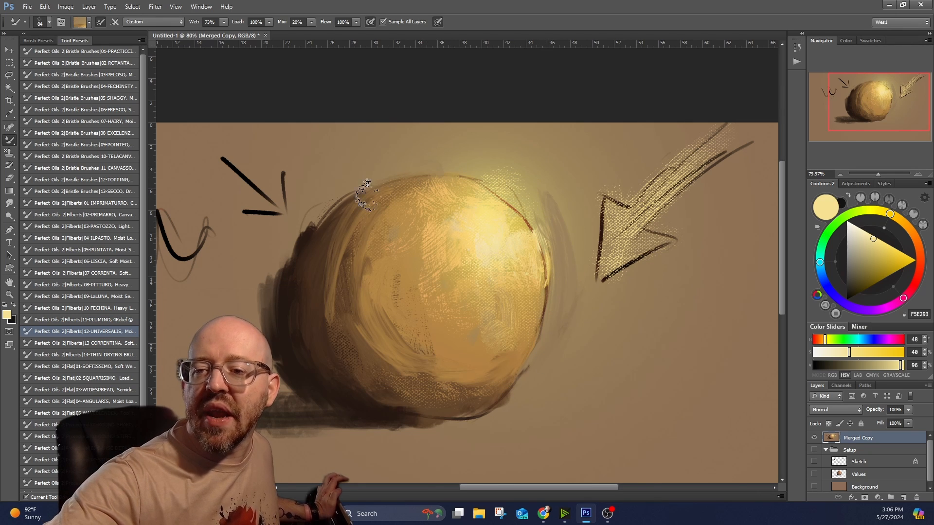
Blend sampled brown, ochre and yellow strokes over the sphere's upper shadow edge, central midtones and the area around the highlight.
left_click(353, 227, "alt")
mouse_move(370, 195)
left_mouse_down()
mouse_move(357, 217)
mouse_move(381, 193)
left_mouse_up()
left_click(439, 213, "alt")
mouse_move(442, 214)
left_mouse_down()
mouse_move(424, 295)
mouse_move(424, 270)
left_mouse_up()
left_click(465, 237, "alt")
left_click_drag(470, 246, 478, 275)
left_click(457, 328, "alt")
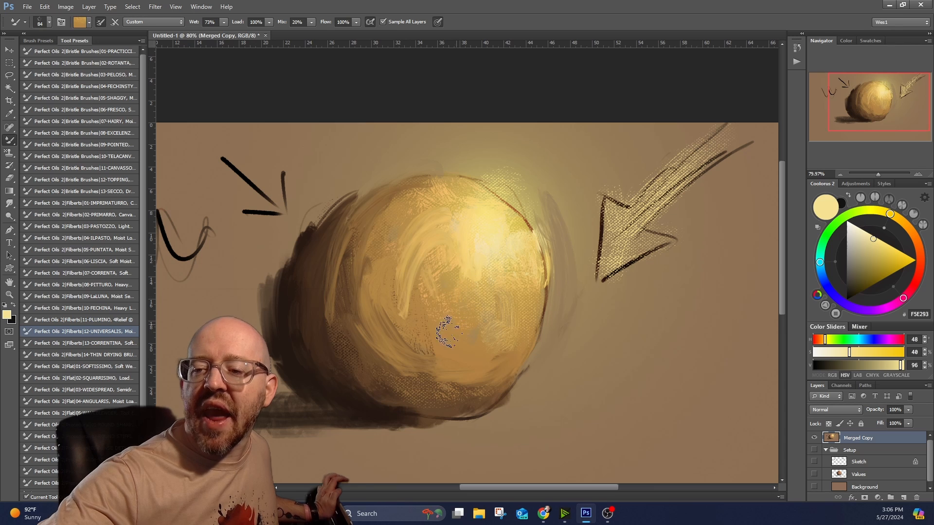
mouse_move(411, 239)
left_mouse_down()
mouse_move(403, 293)
mouse_move(403, 236)
mouse_move(434, 254)
mouse_move(385, 265)
mouse_move(431, 214)
mouse_move(379, 294)
mouse_move(414, 341)
left_mouse_up()
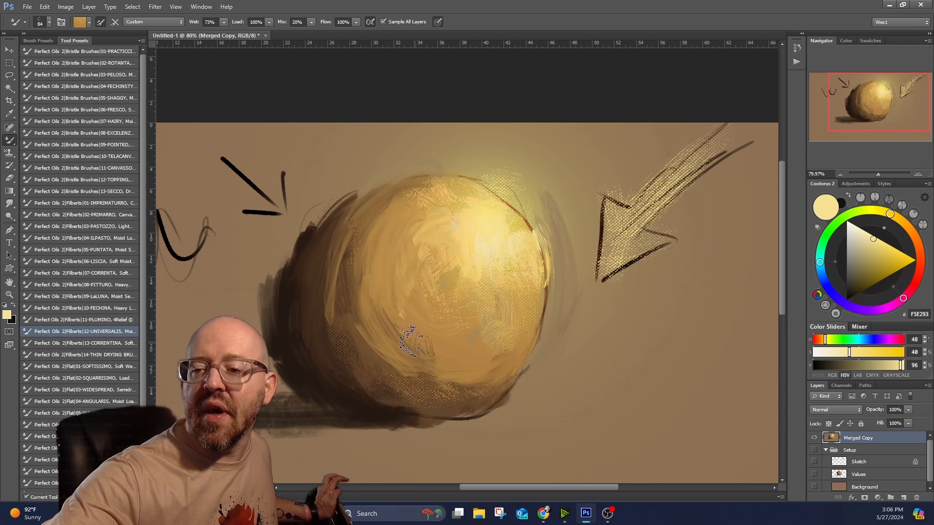
Switch back to the Filberts 03-PASTOZZO preset and paint dark brown textured strokes along the sphere's lower shadow transition.
left_click(96, 227)
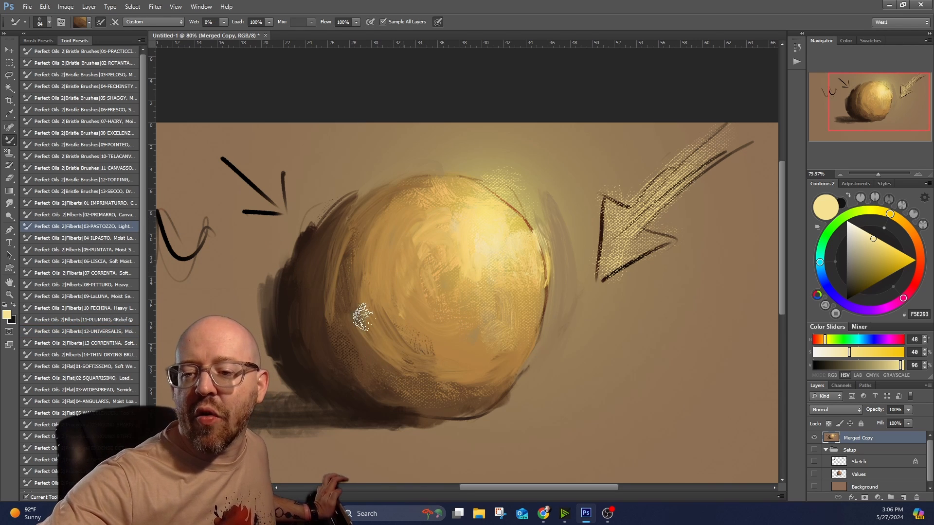
mouse_move(362, 317)
left_mouse_down()
mouse_move(400, 381)
mouse_move(372, 331)
mouse_move(437, 375)
left_mouse_up()
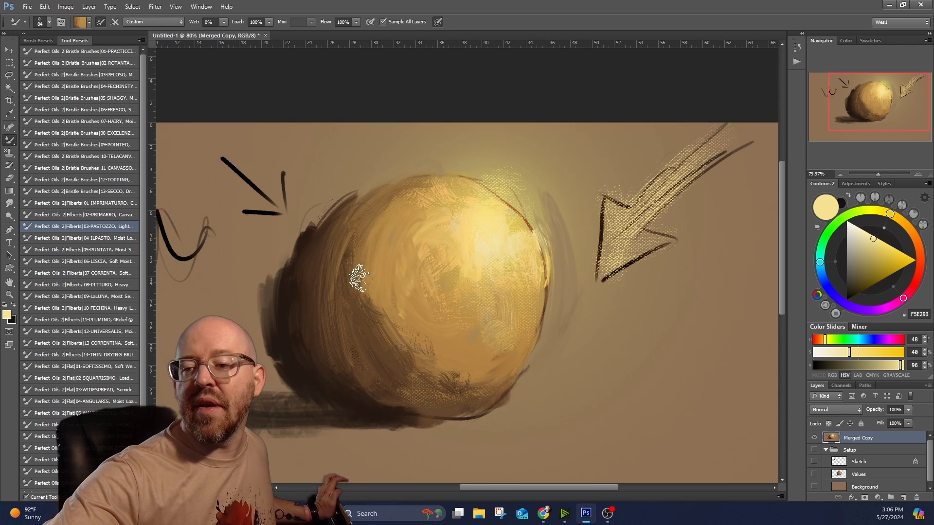
Select the Bristle Brushes 08-EXCELENZ preset and blend sampled yellow, ochre and brown tones across the sphere's upper midtones and lower shadow transition.
left_click(120, 133)
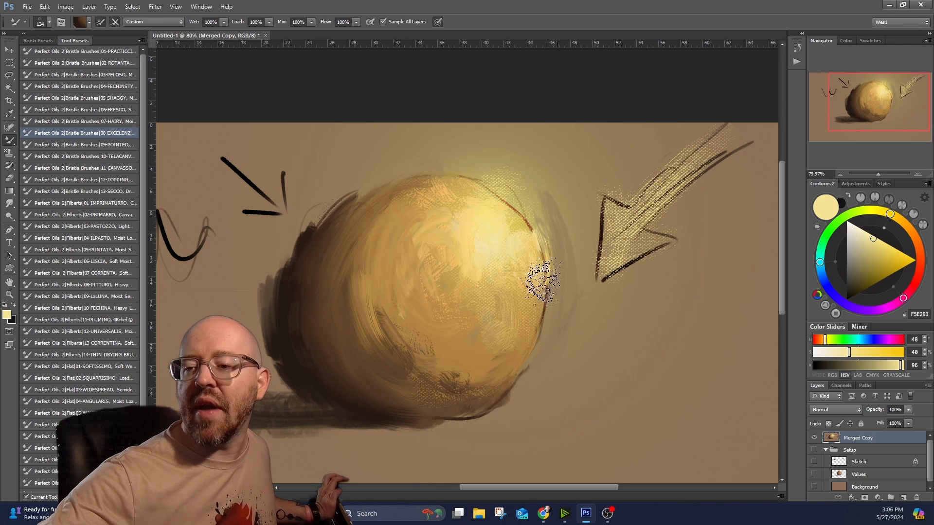
left_click(476, 246, "alt")
mouse_move(436, 253)
left_mouse_down()
mouse_move(437, 276)
mouse_move(411, 250)
mouse_move(425, 230)
mouse_move(419, 270)
left_mouse_up()
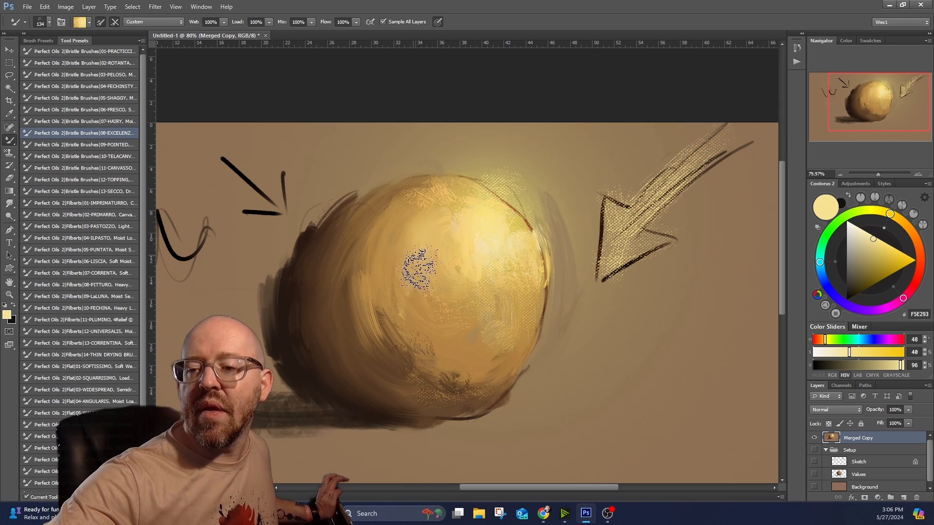
left_click(362, 221, "alt")
left_click_drag(382, 209, 438, 200)
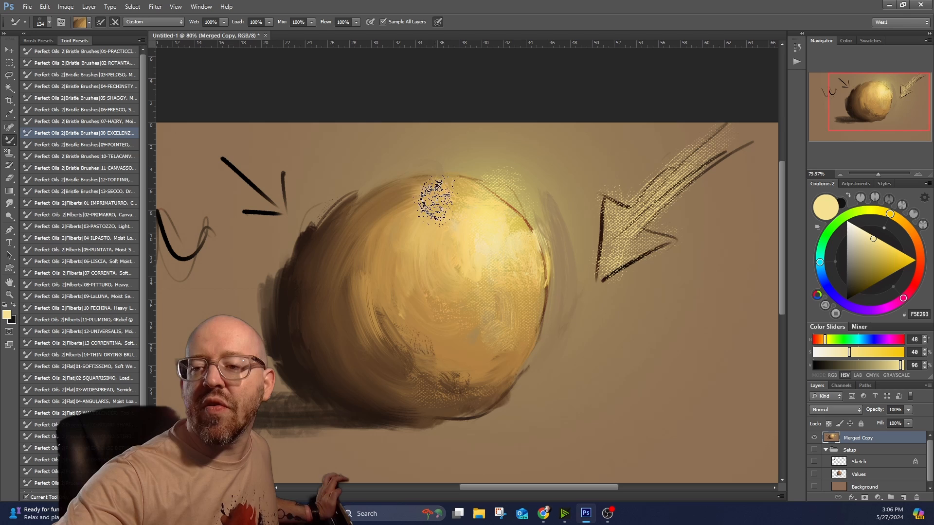
left_click(433, 375, "alt")
mouse_move(443, 386)
left_mouse_down()
mouse_move(514, 361)
mouse_move(477, 389)
mouse_move(484, 384)
mouse_move(466, 337)
mouse_move(495, 361)
mouse_move(437, 361)
left_mouse_up()
left_click(488, 370, "alt")
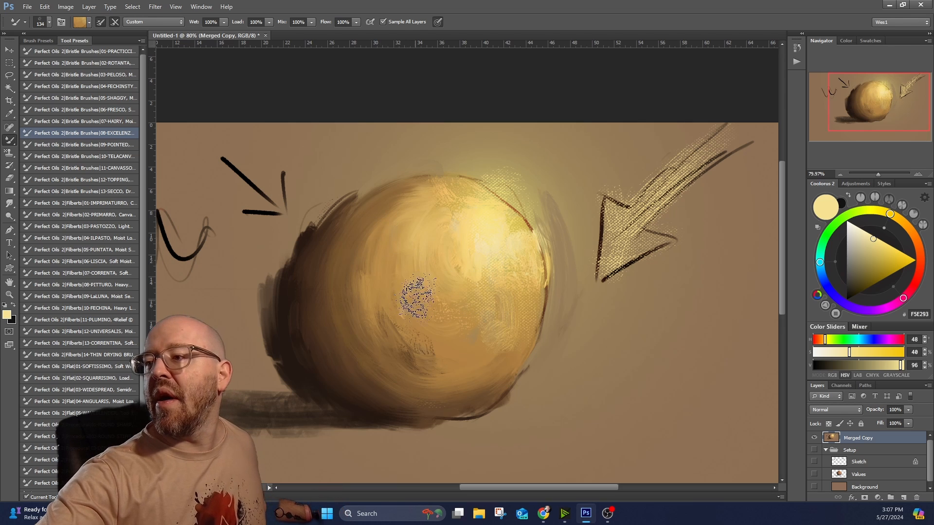
Sample pale yellow from the highlight and paint over the dark outline along the sphere's lit edge.
left_click(493, 256, "alt")
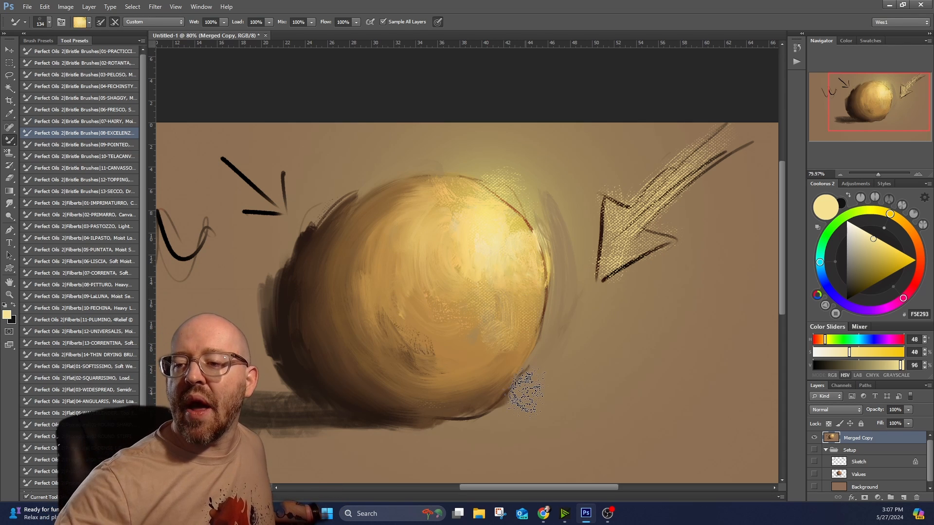
left_click_drag(503, 214, 530, 228)
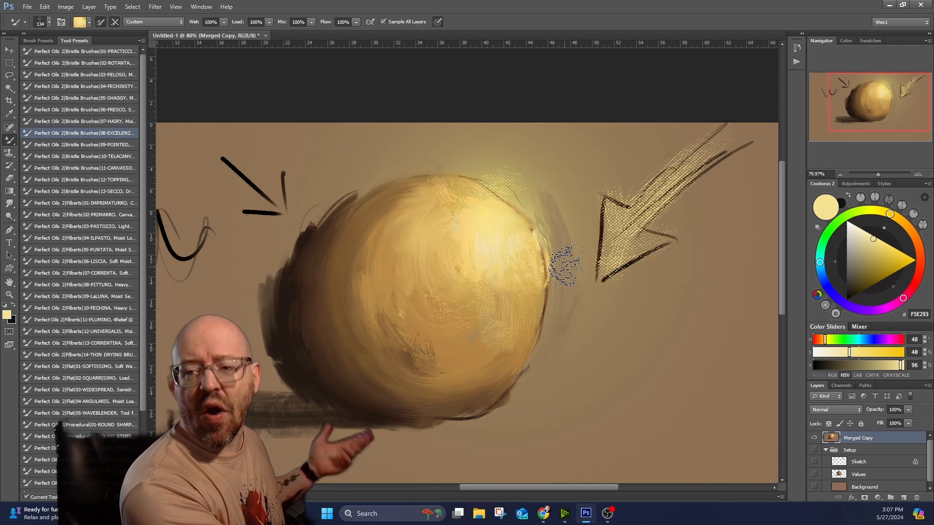
left_click_drag(558, 298, 536, 332)
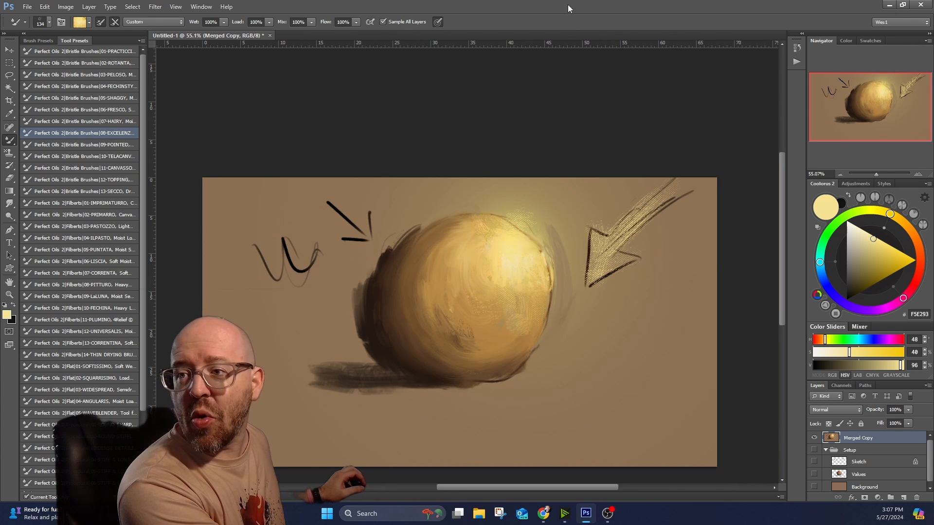
mouse_move(488, 292)
left_mouse_down()
mouse_move(492, 223)
mouse_move(483, 238)
left_mouse_up()
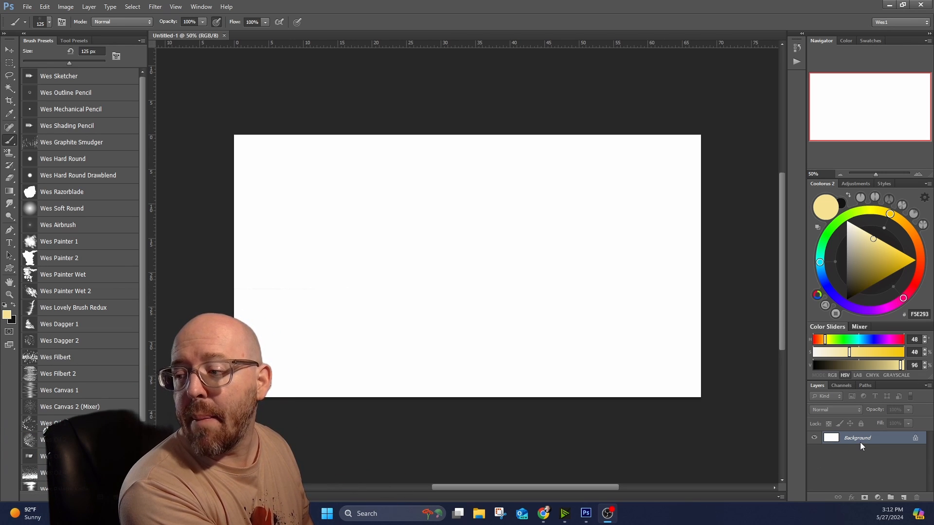
Fill the new document's white background with 50% Gray and return to the Brush tool.
left_click(51, 7)
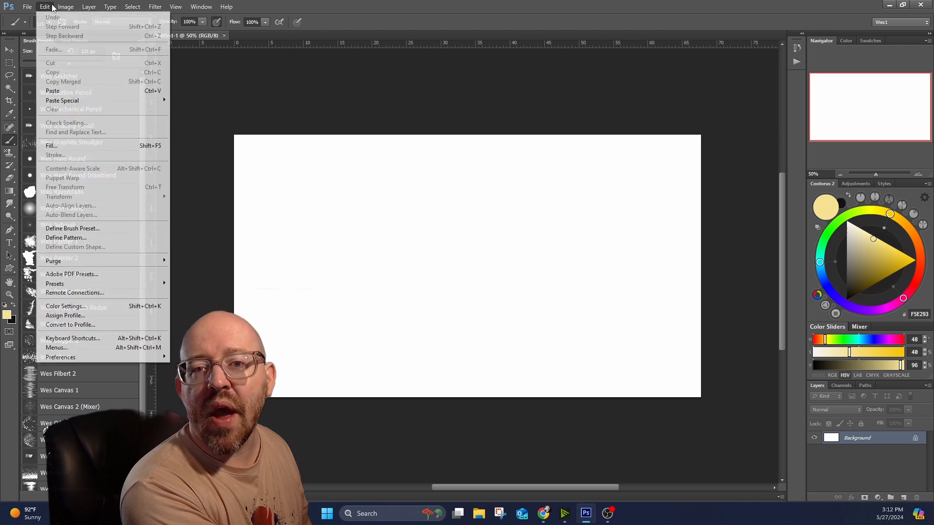
left_click(118, 145)
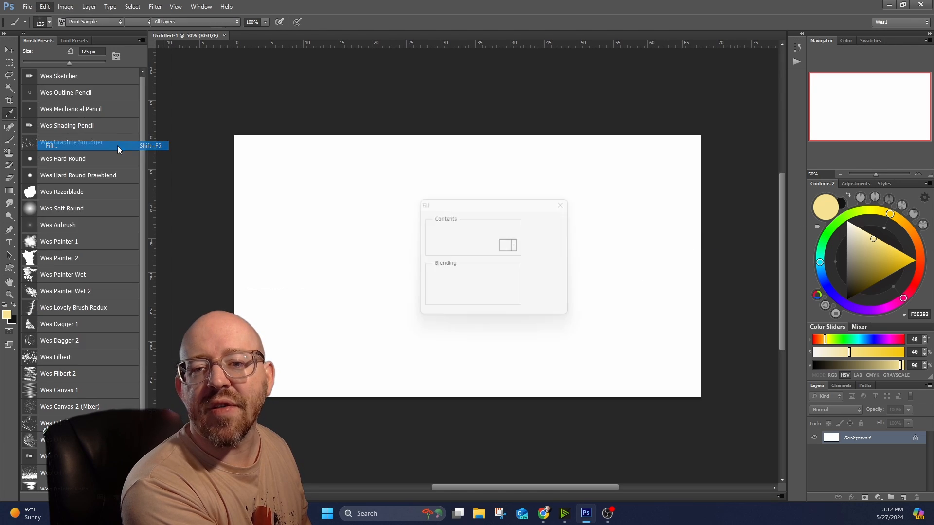
left_click(487, 229)
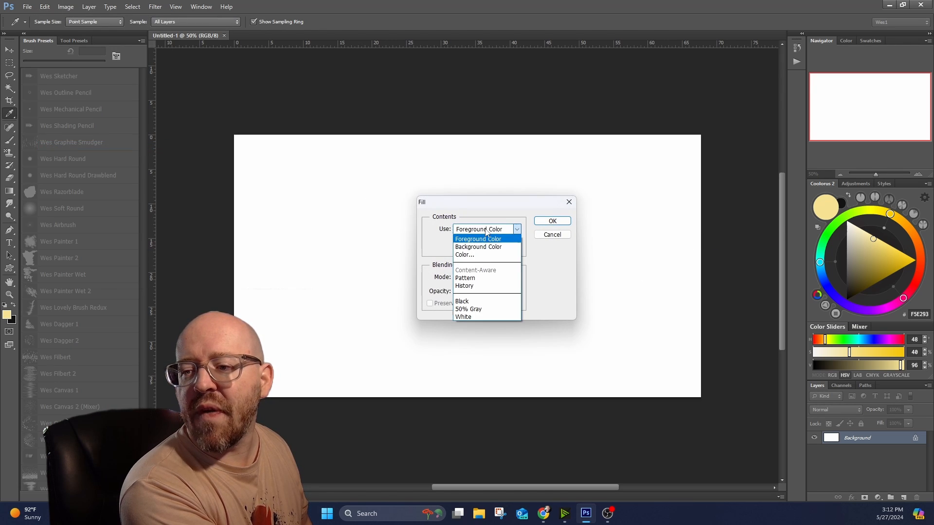
left_click(476, 310)
key("Return")
key("b")
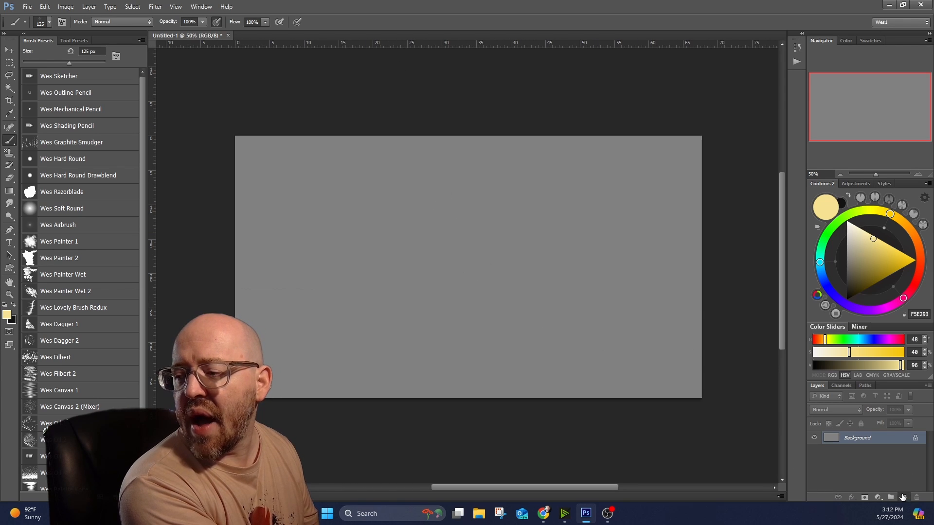
Add a new layer in Multiply mode and choose the Wes Outline Pencil brush with near-black colour 161616.
left_click(902, 496)
left_click(78, 261)
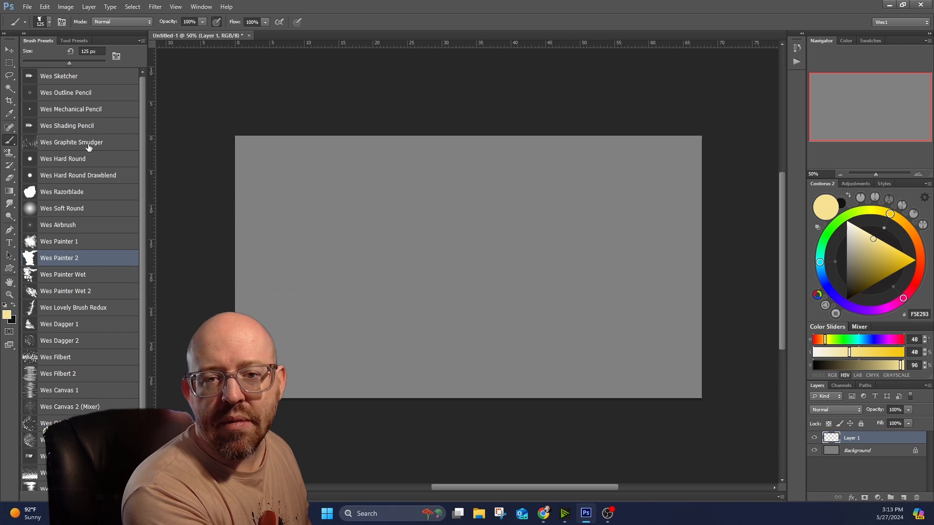
left_click(92, 94)
left_click(846, 293)
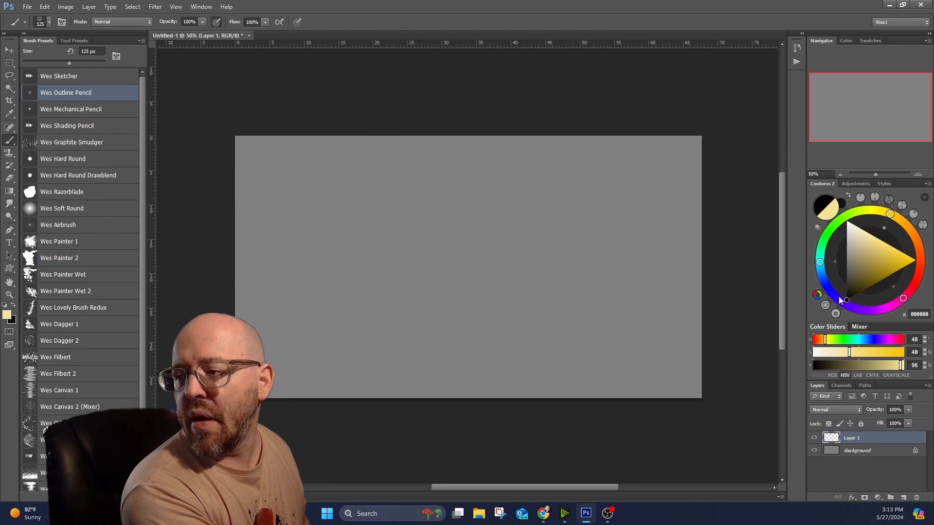
left_click(838, 408)
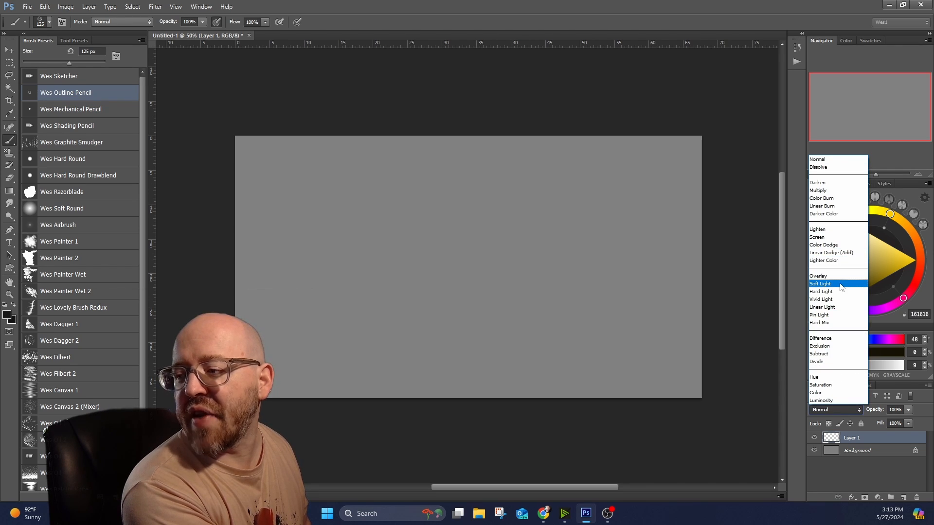
left_click(824, 190)
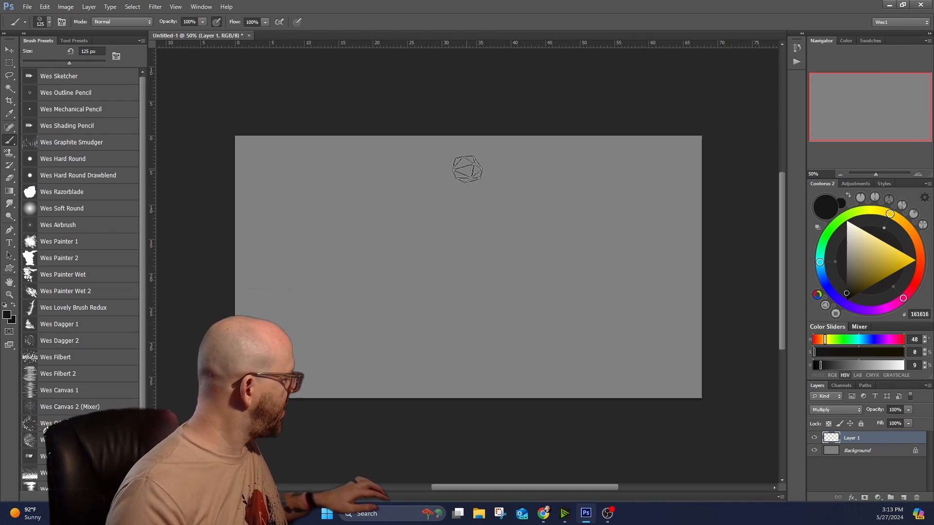
Reduce the brush size to 15 px and draw two stick figures, one on each half of the canvas.
key("bracketleft")
key("bracketleft")
key("bracketleft")
key("bracketleft")
key("bracketleft")
key("bracketleft")
key("bracketleft")
key("bracketleft")
key("bracketleft")
key("bracketleft")
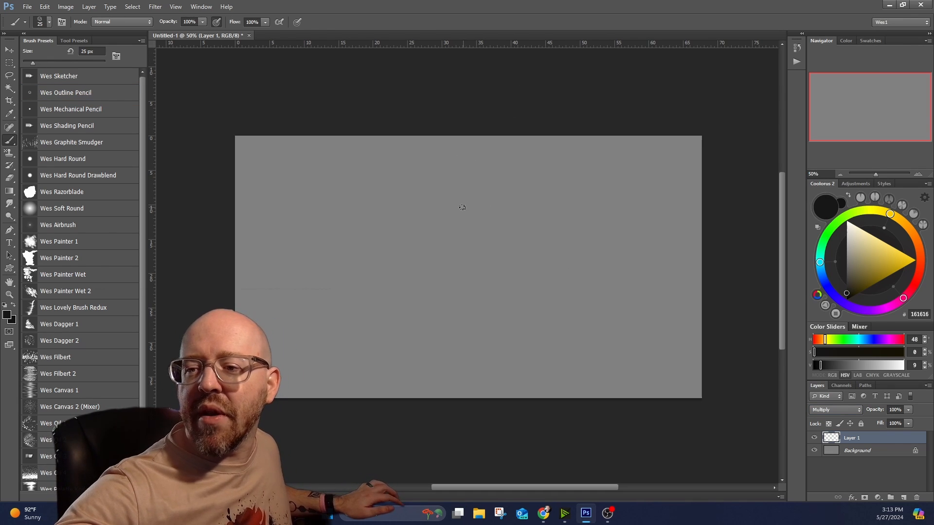
mouse_move(337, 185)
left_mouse_down()
mouse_move(339, 208)
mouse_move(332, 184)
mouse_move(302, 206)
mouse_move(353, 199)
mouse_move(334, 270)
mouse_move(307, 312)
left_mouse_up()
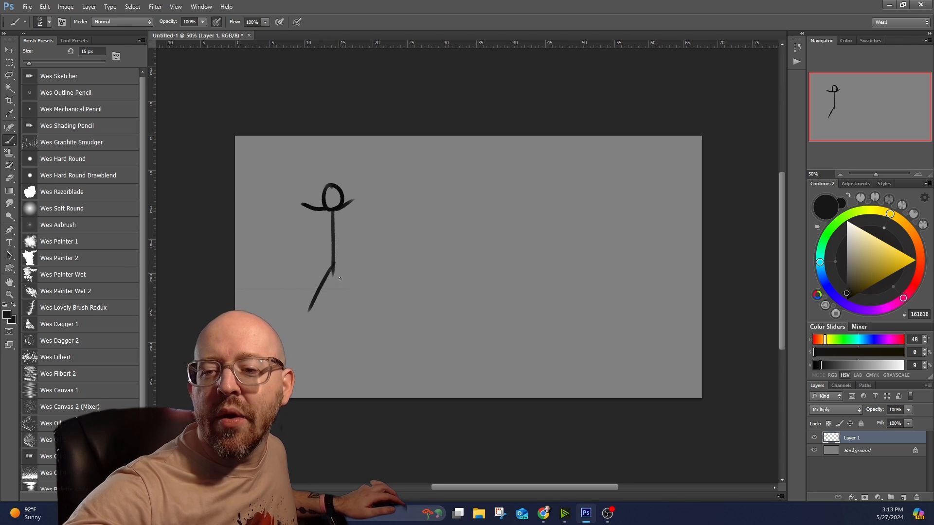
left_click_drag(330, 272, 353, 317)
mouse_move(554, 188)
left_mouse_down()
mouse_move(557, 210)
mouse_move(553, 200)
mouse_move(537, 213)
mouse_move(514, 209)
mouse_move(567, 219)
mouse_move(577, 207)
mouse_move(545, 222)
mouse_move(549, 251)
mouse_move(527, 294)
left_mouse_up()
mouse_move(548, 254)
left_mouse_down()
mouse_move(533, 284)
mouse_move(560, 290)
mouse_move(577, 311)
left_mouse_up()
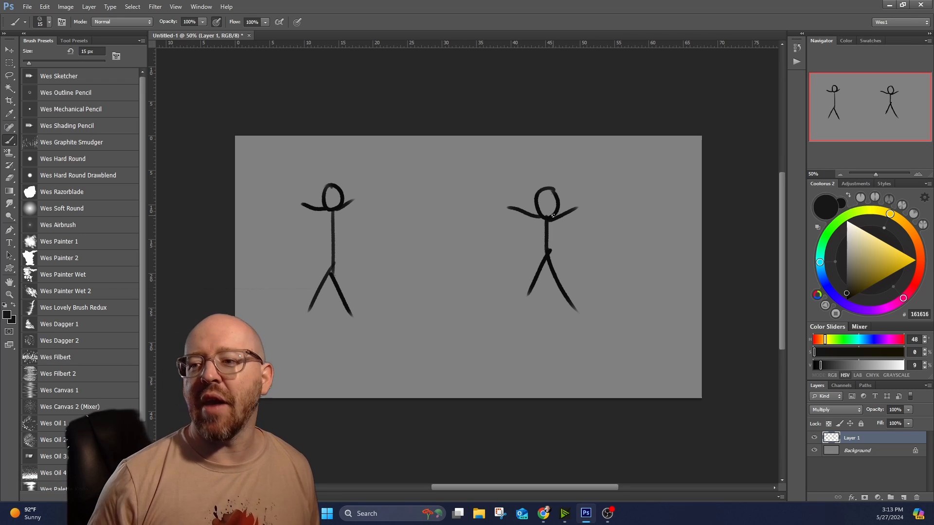
Draw a ground line beneath the stick figures and rough framing scribbles along both sides of the canvas.
left_click_drag(261, 321, 646, 309)
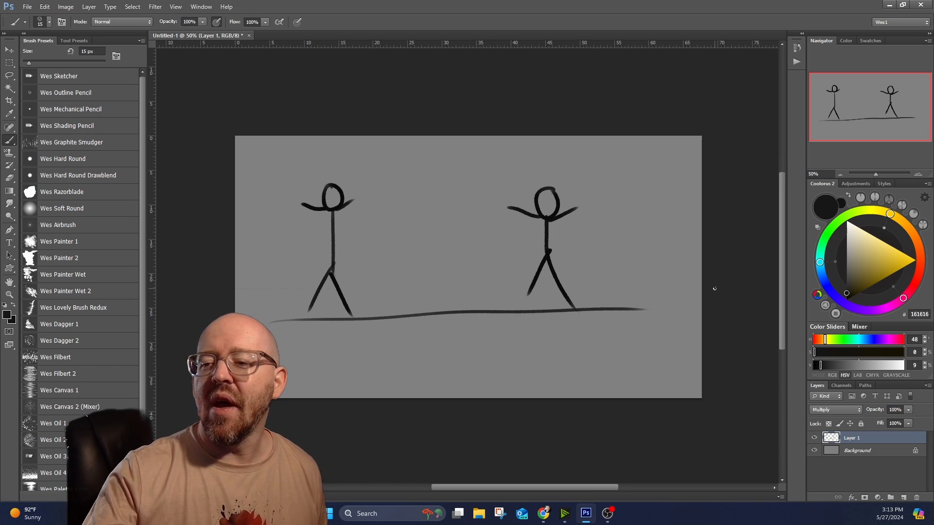
left_click_drag(239, 178, 261, 280)
left_click_drag(250, 200, 271, 271)
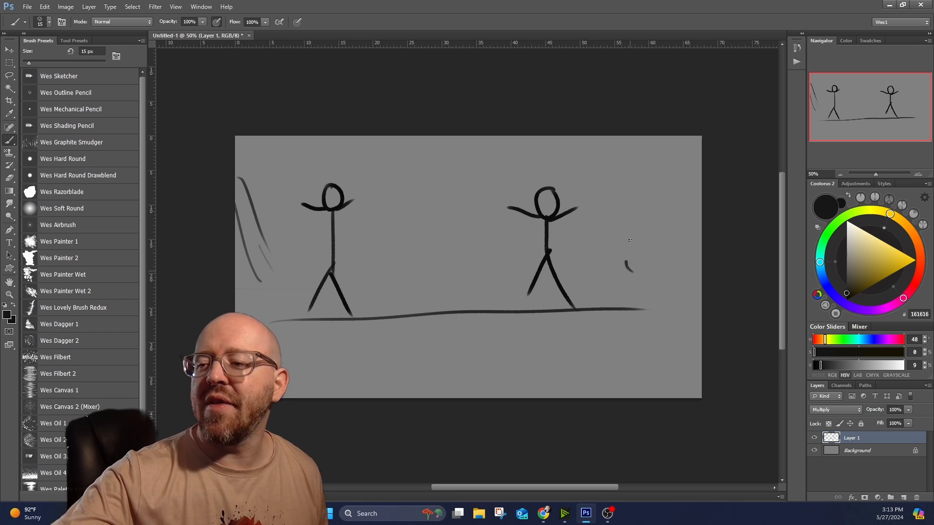
left_click_drag(650, 161, 626, 286)
mouse_move(637, 144)
left_mouse_down()
mouse_move(652, 180)
mouse_move(654, 163)
left_mouse_up()
left_click_drag(685, 152, 665, 186)
left_click_drag(243, 176, 310, 135)
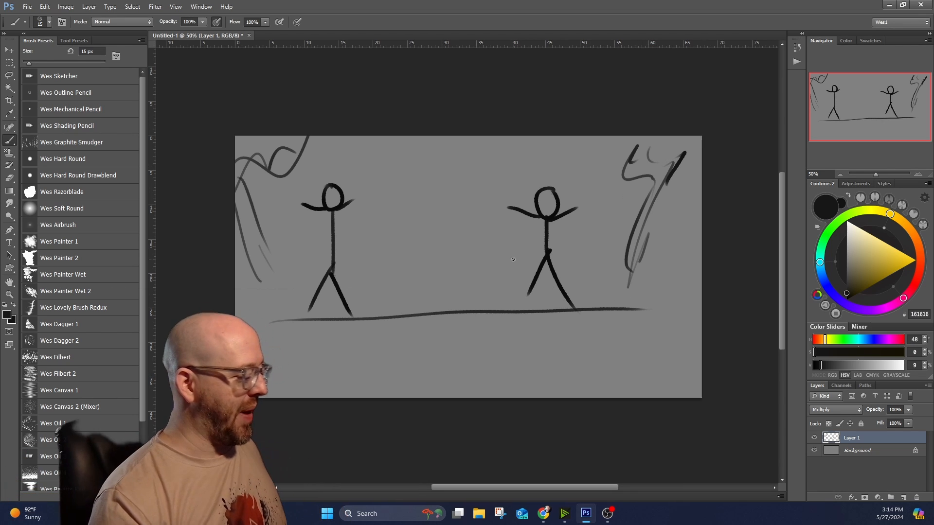
Rename the drawing layer as Sketch Messy.
double_click(870, 439)
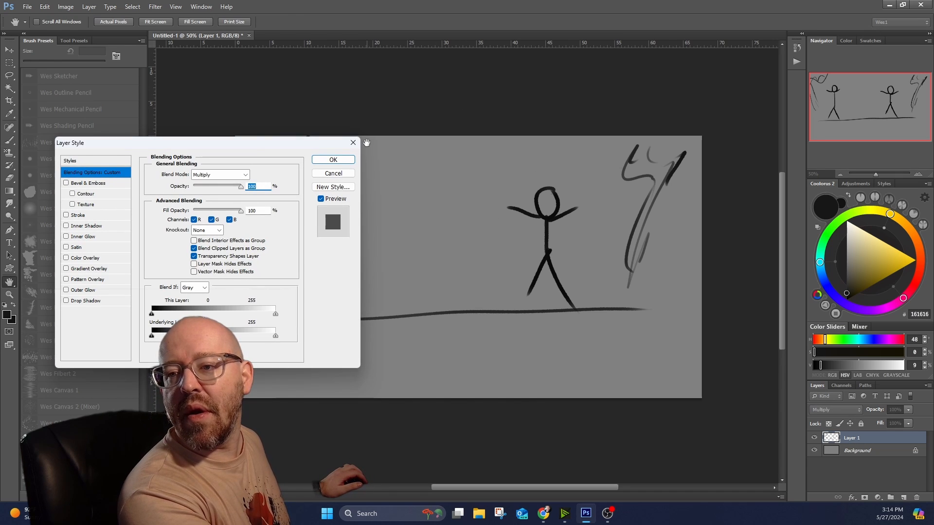
left_click(352, 144)
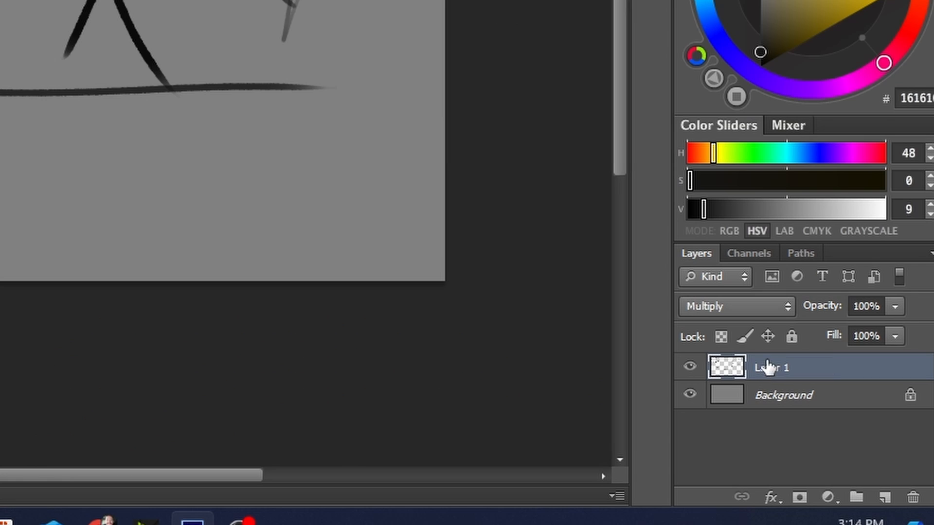
double_click(850, 437)
type("Sketch Messy")
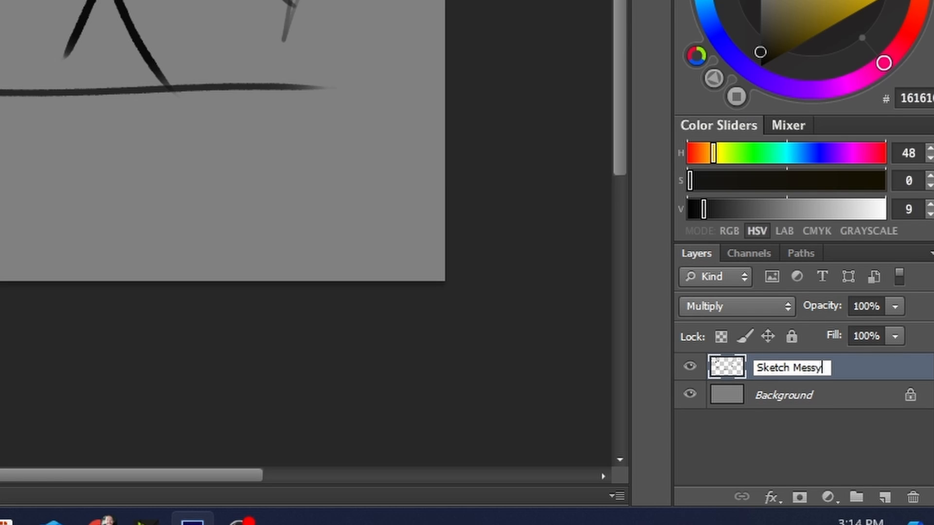
key("Return")
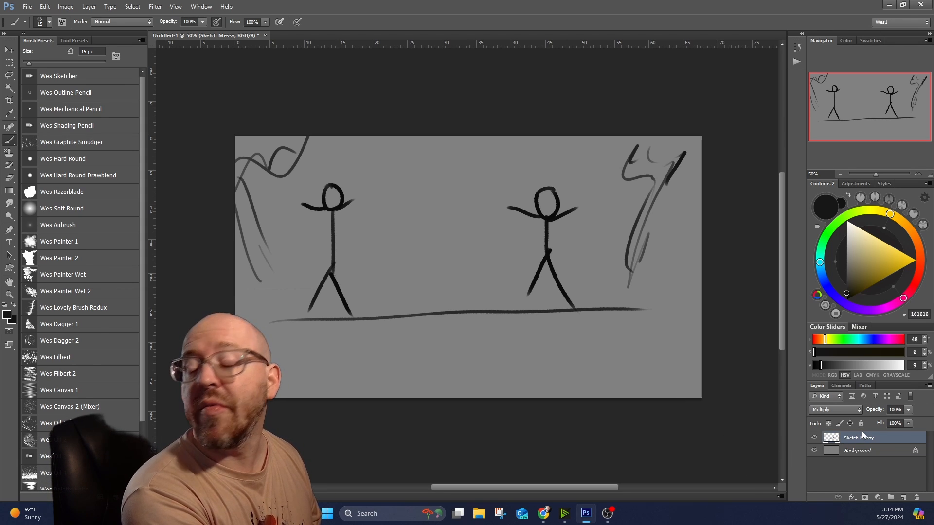
Replace the Sketch Messy layer with a new empty layer and draw a stick figure on the canvas's left half.
left_click(916, 498)
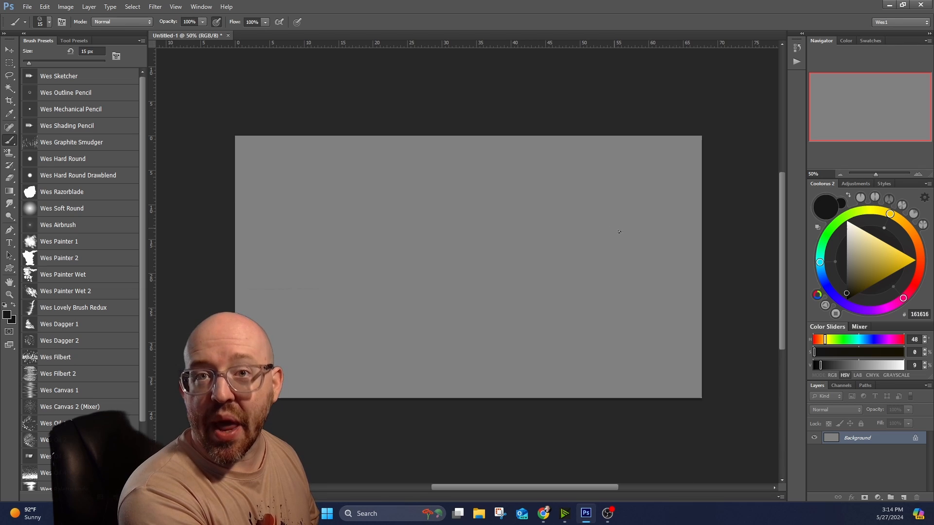
left_click(903, 497)
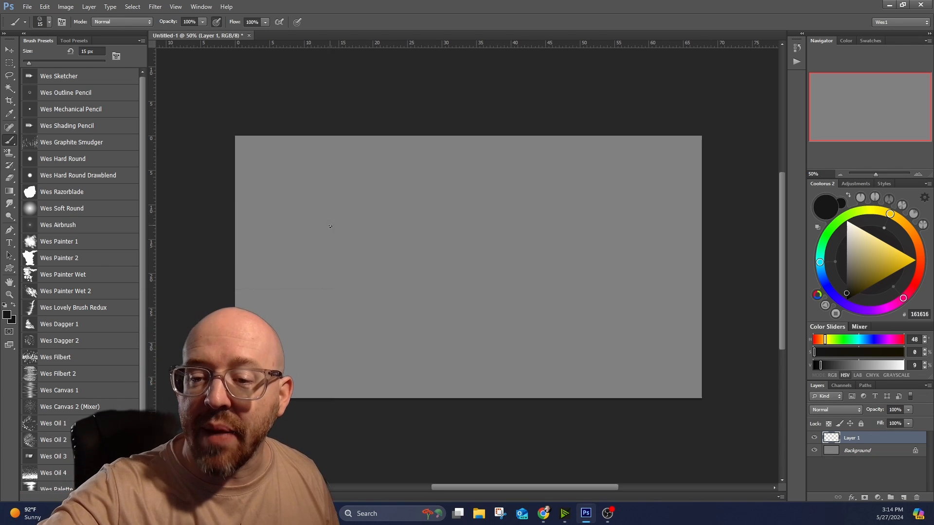
mouse_move(321, 203)
left_mouse_down()
mouse_move(338, 206)
mouse_move(325, 198)
mouse_move(321, 266)
mouse_move(339, 291)
left_mouse_up()
mouse_move(321, 237)
left_mouse_down()
mouse_move(288, 213)
mouse_move(354, 220)
left_mouse_up()
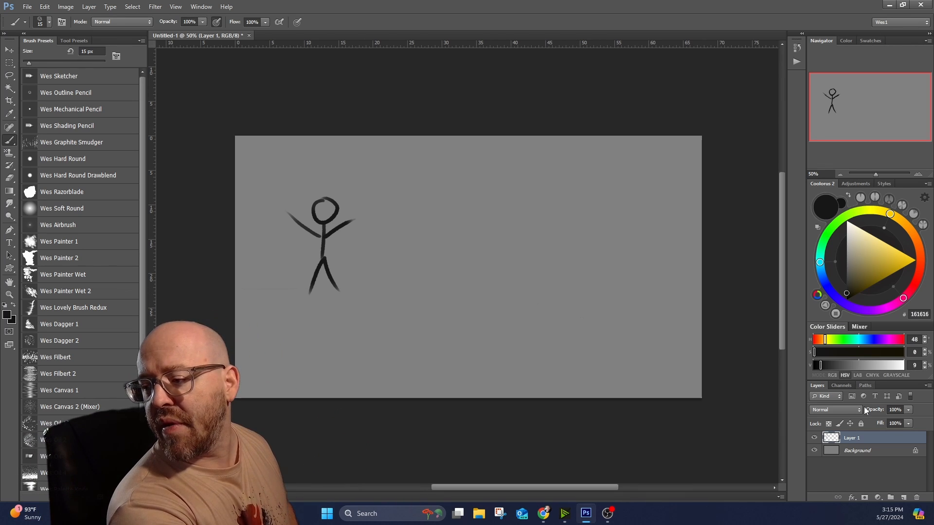
Rename the stick figure's layer as Character Left.
double_click(852, 438)
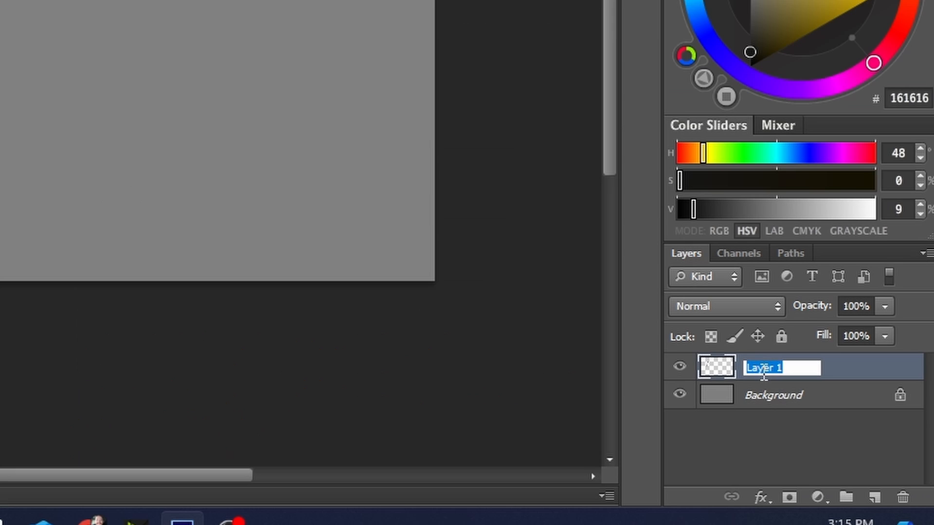
type("Character Left")
key("Return")
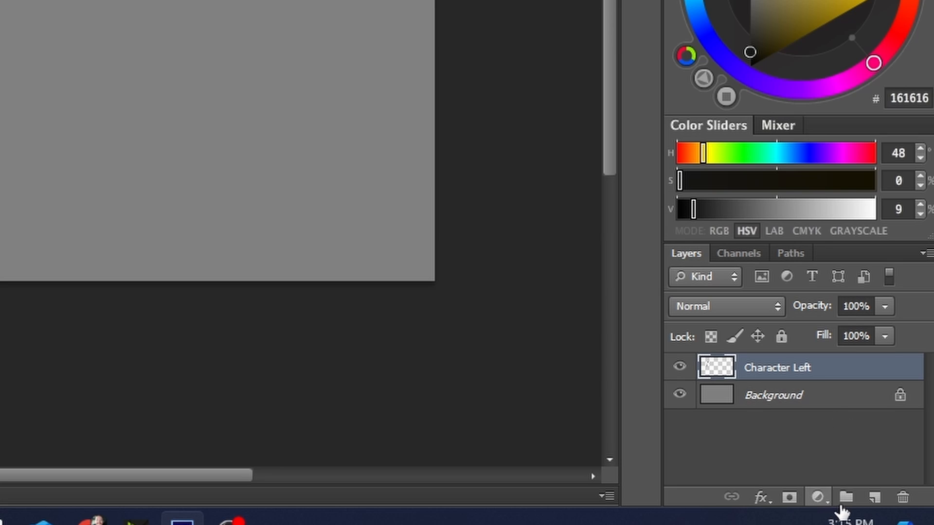
Draw a second stick figure on the canvas's right half, on its own new layer named Character Right.
left_click(873, 501)
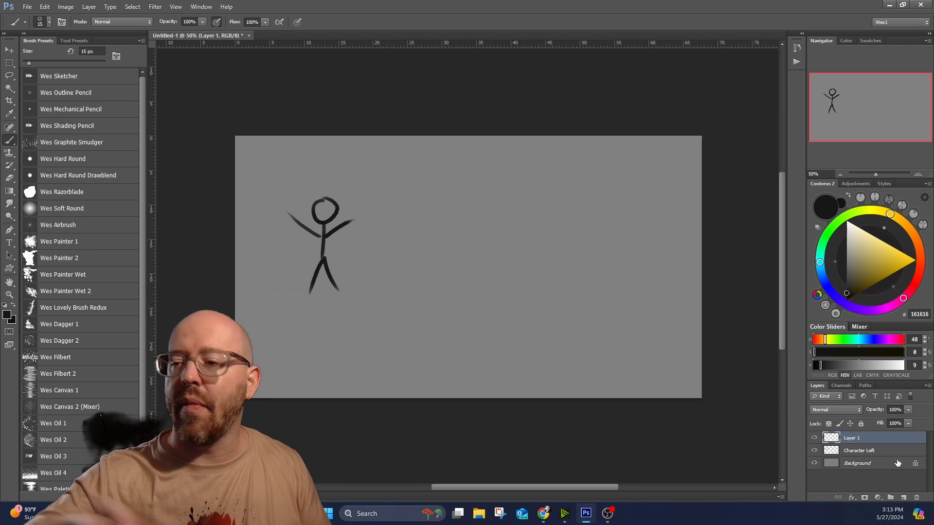
mouse_move(561, 200)
left_mouse_down()
mouse_move(554, 218)
mouse_move(565, 201)
mouse_move(555, 226)
mouse_move(566, 229)
mouse_move(542, 280)
mouse_move(577, 290)
left_mouse_up()
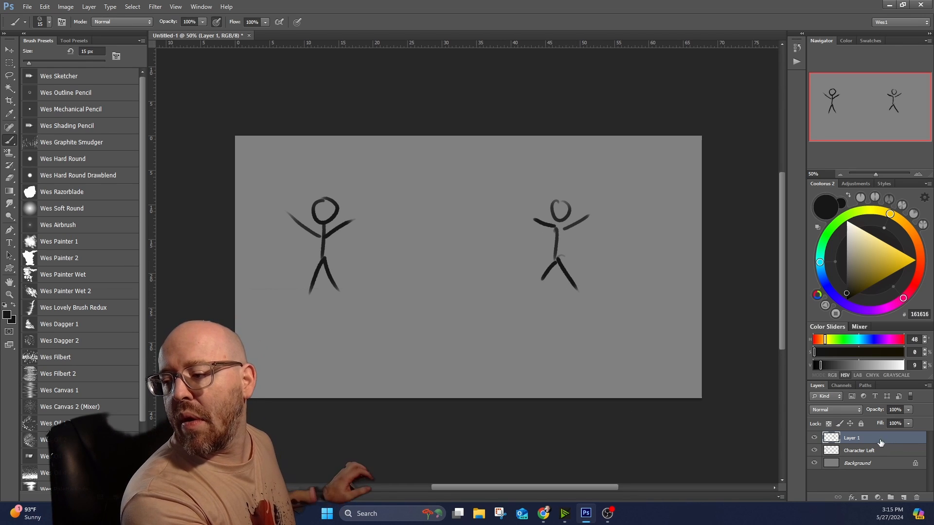
double_click(856, 438)
type("Charac")
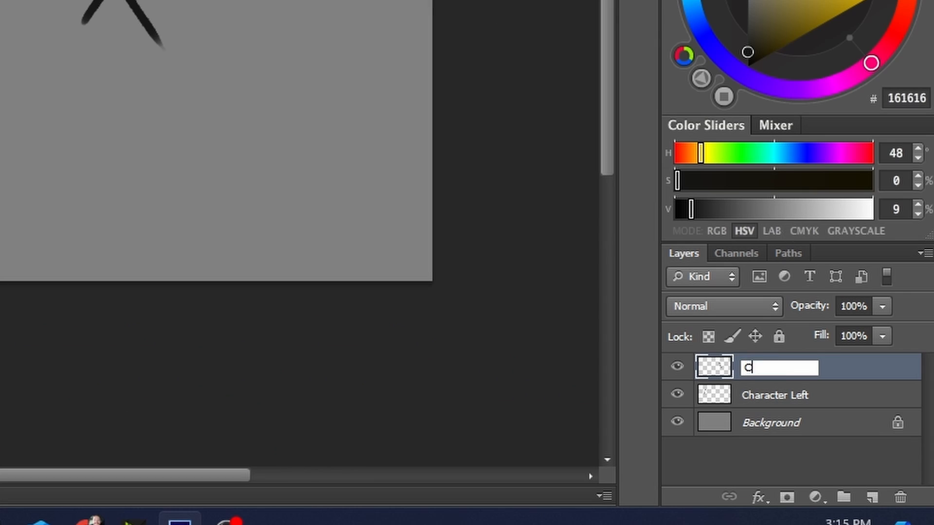
type("ter Right")
key("Return")
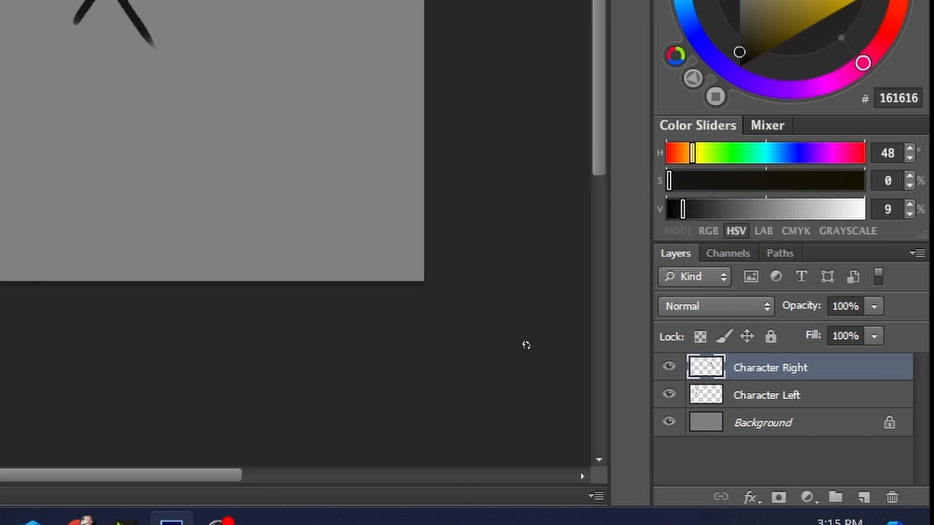
Create a layer group named Characters above the Character Right layer.
left_click(835, 497)
double_click(751, 369)
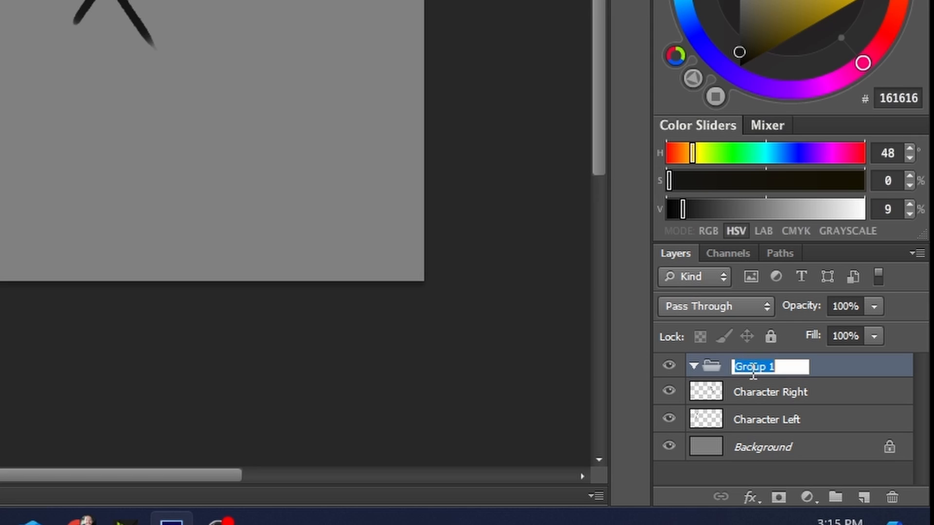
type("Characters")
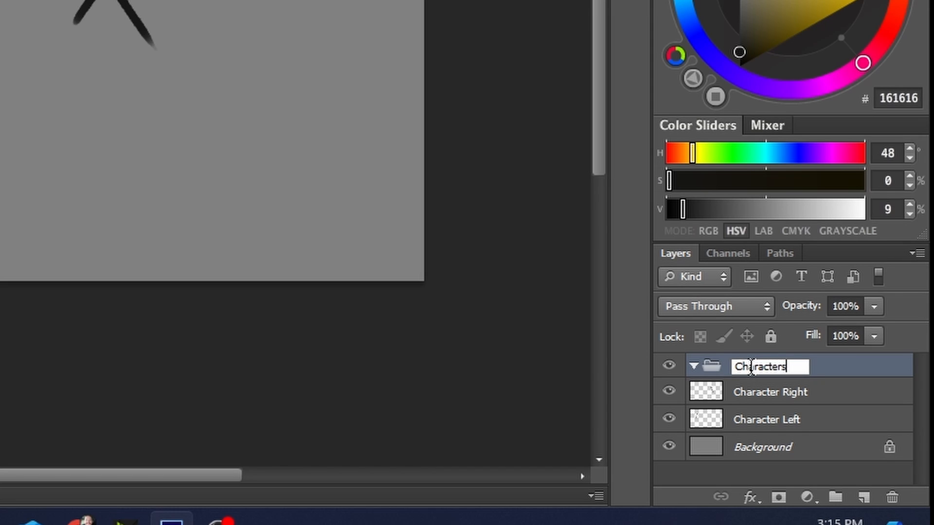
key("Return")
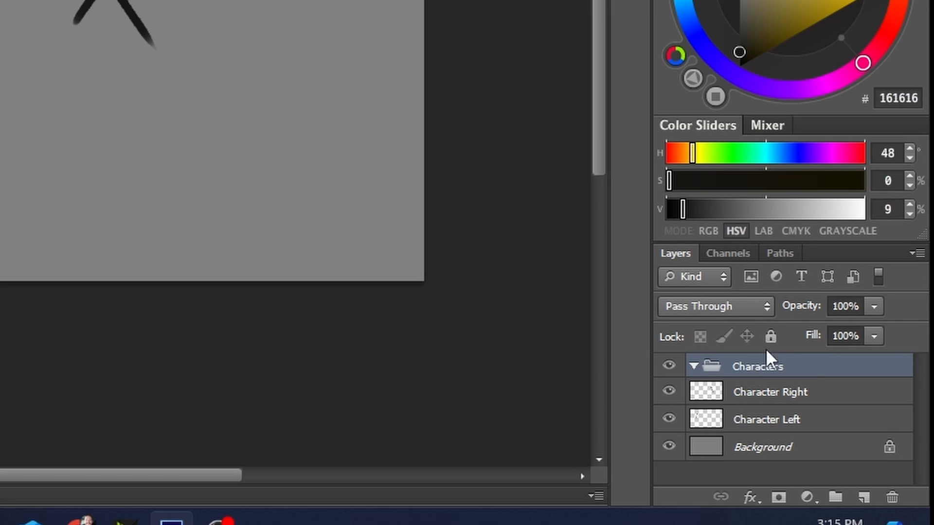
Move the Character Right and Character Left layers into the Characters group and collapse the group.
left_click(763, 396)
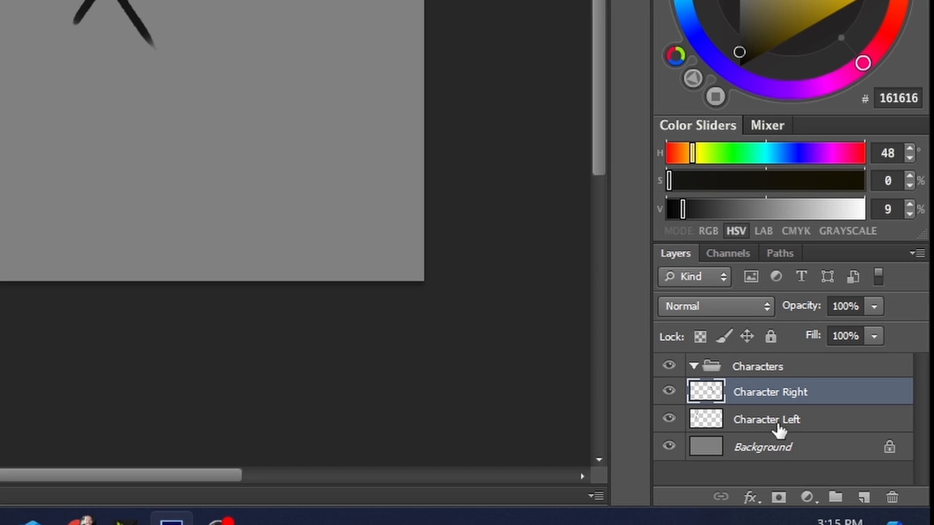
left_click(778, 430, "shift")
left_click_drag(769, 399, 780, 366)
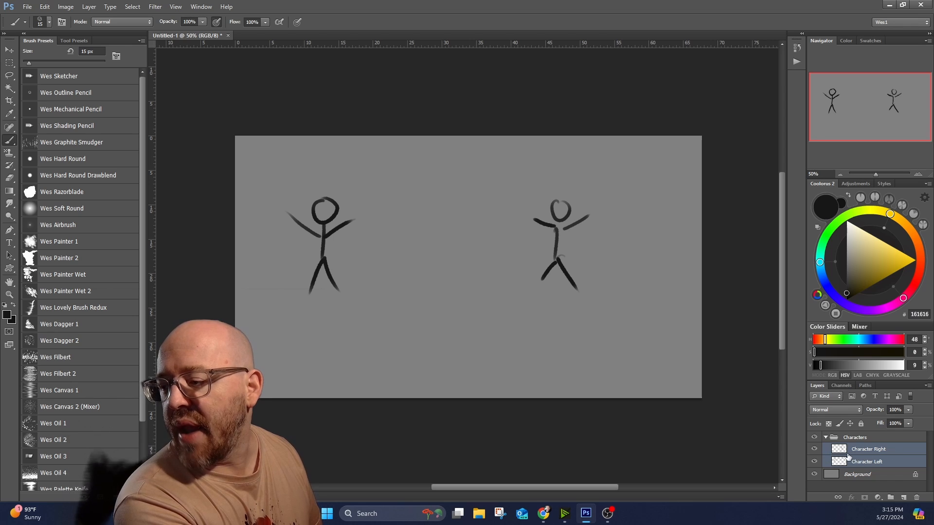
left_click(826, 437)
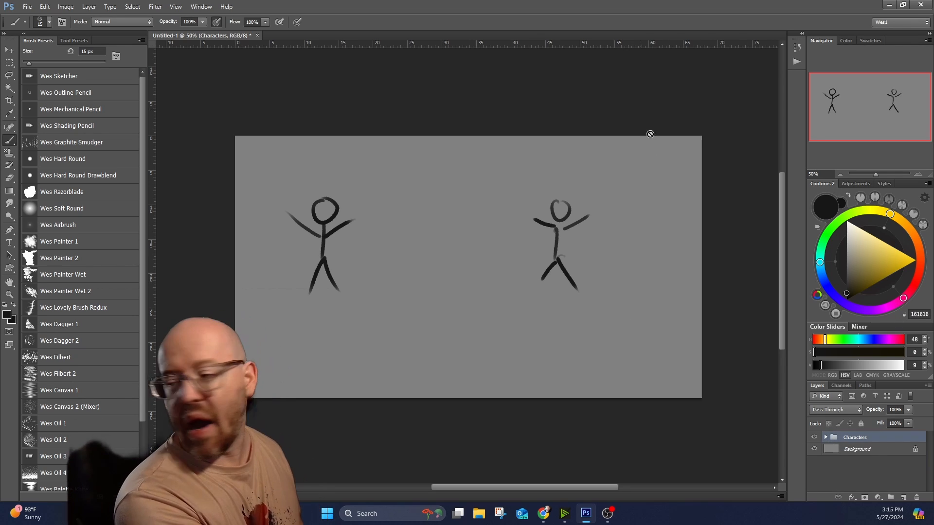
Add a new layer above the Characters group and name it Trees (Foreground).
left_click(902, 497)
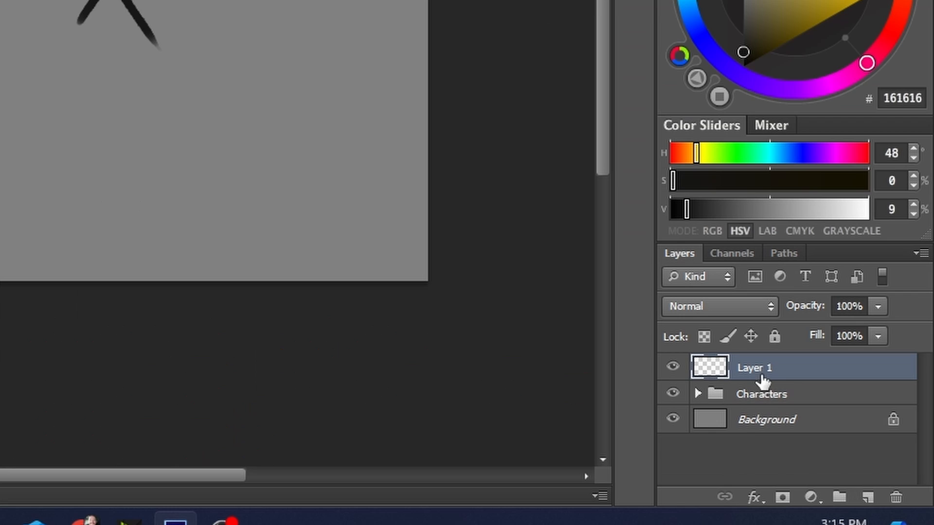
double_click(855, 439)
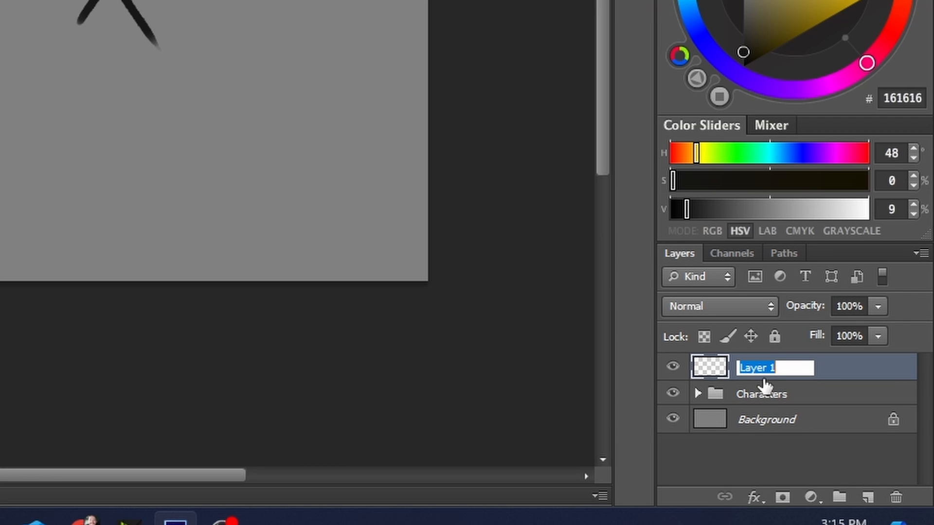
type("Trees (Foreground")
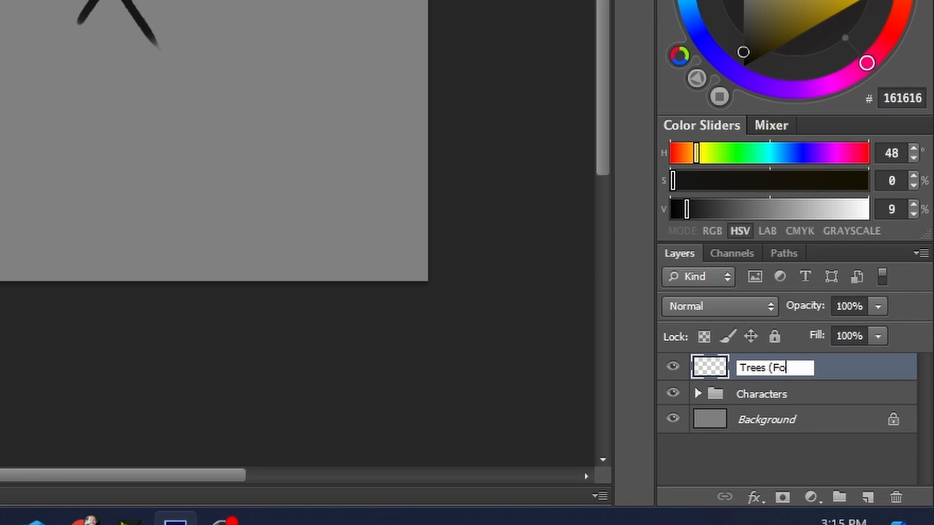
type(")")
key("Return")
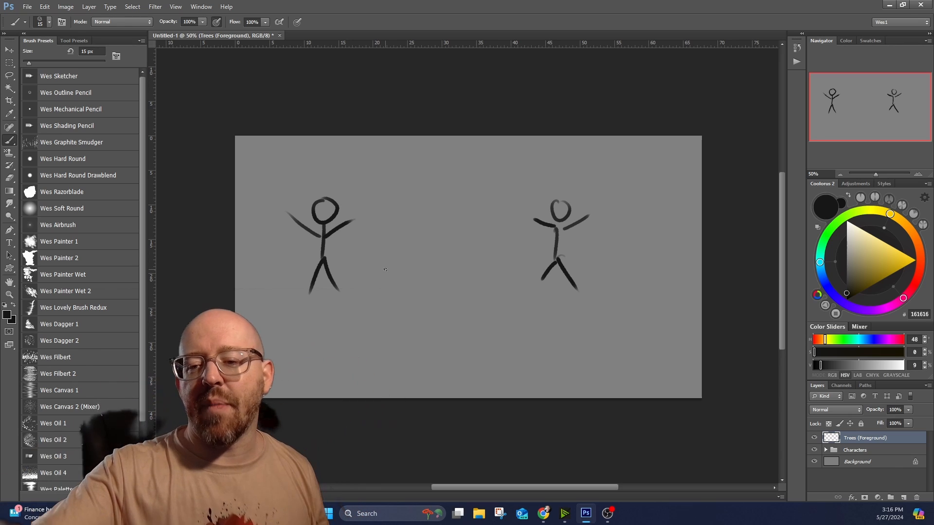
Sketch a foreground tree trunk along the canvas's left edge with roots spreading along the bottom edge.
mouse_move(293, 383)
left_mouse_down()
mouse_move(255, 290)
mouse_move(251, 212)
mouse_move(235, 147)
left_mouse_up()
left_click_drag(236, 148, 257, 264)
mouse_move(245, 214)
left_mouse_down()
mouse_move(266, 349)
mouse_move(411, 399)
left_mouse_up()
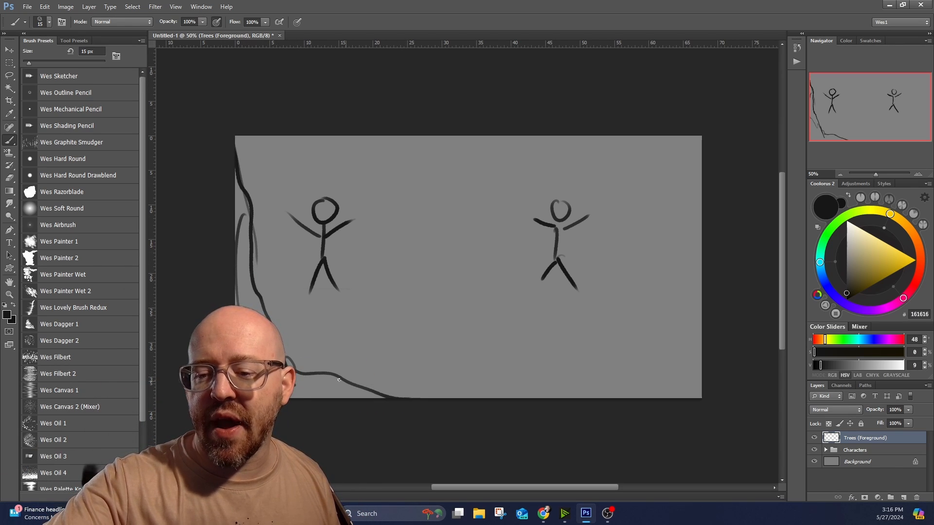
left_click_drag(327, 375, 430, 398)
left_click_drag(372, 391, 298, 382)
left_click_drag(298, 382, 314, 391)
Scribble rough, jagged foreground foliage diagonally across the lower-right corner of the canvas.
left_click_drag(613, 355, 618, 341)
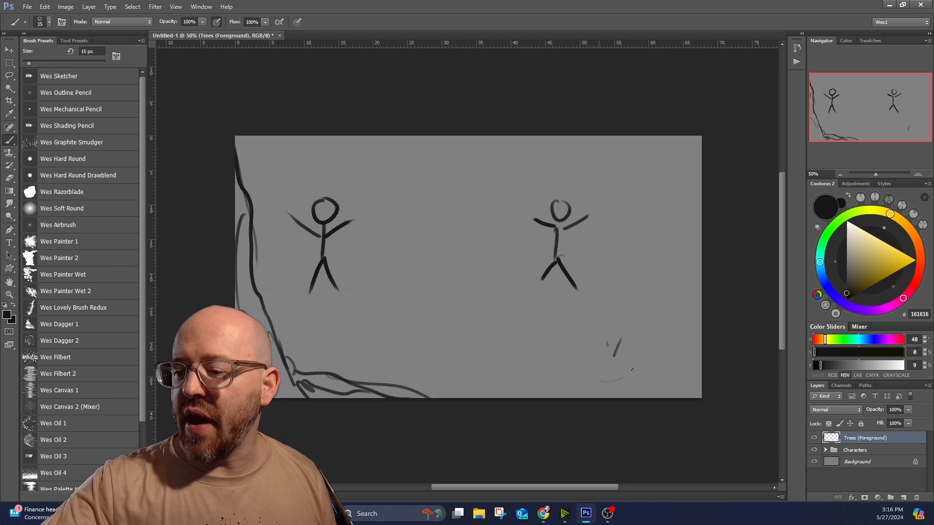
left_click_drag(676, 298, 691, 305)
left_click_drag(657, 275, 689, 300)
left_click_drag(674, 295, 630, 321)
mouse_move(652, 331)
left_mouse_down()
mouse_move(614, 355)
mouse_move(613, 395)
left_mouse_up()
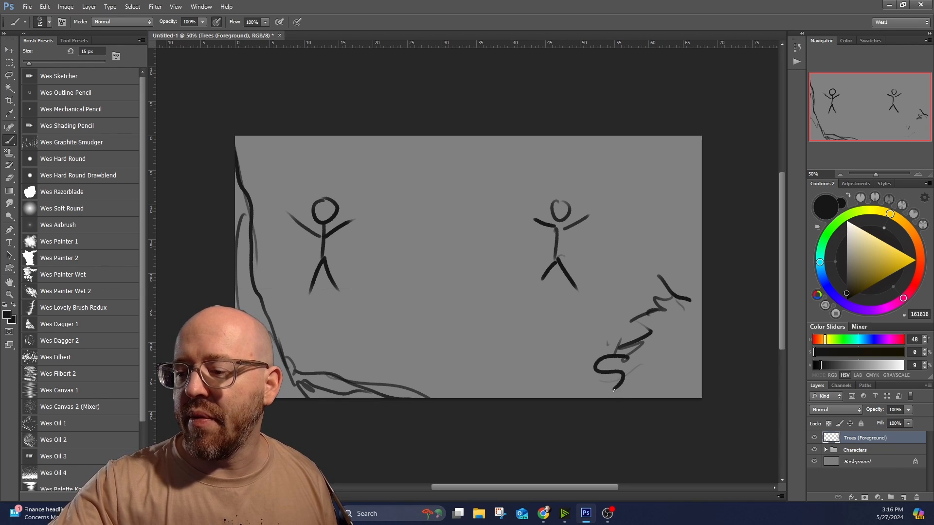
mouse_move(677, 316)
left_mouse_down()
mouse_move(671, 368)
mouse_move(699, 276)
mouse_move(689, 298)
left_mouse_up()
left_click_drag(671, 318, 617, 351)
left_click_drag(612, 361, 601, 370)
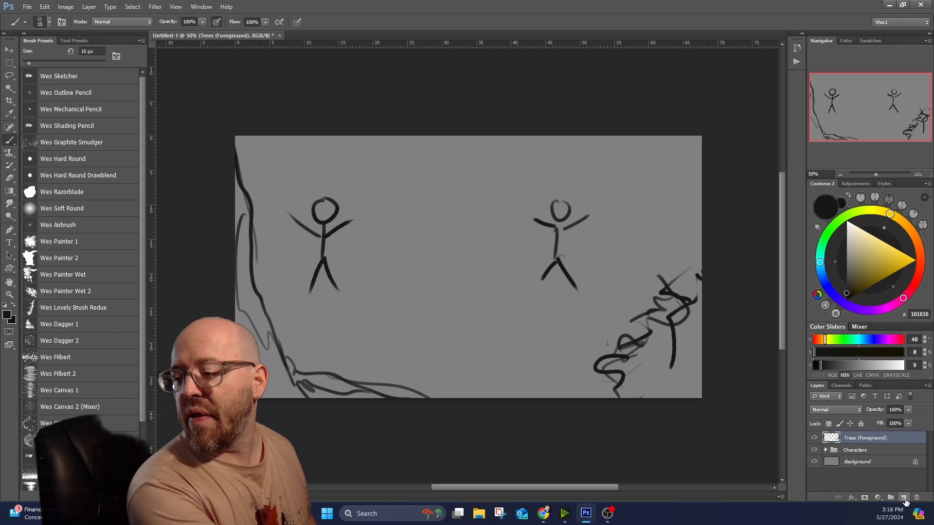
Add a new layer directly beneath Trees (Foreground) and name it Trees Background.
left_click(903, 498)
left_click_drag(869, 440, 860, 453)
double_click(854, 451)
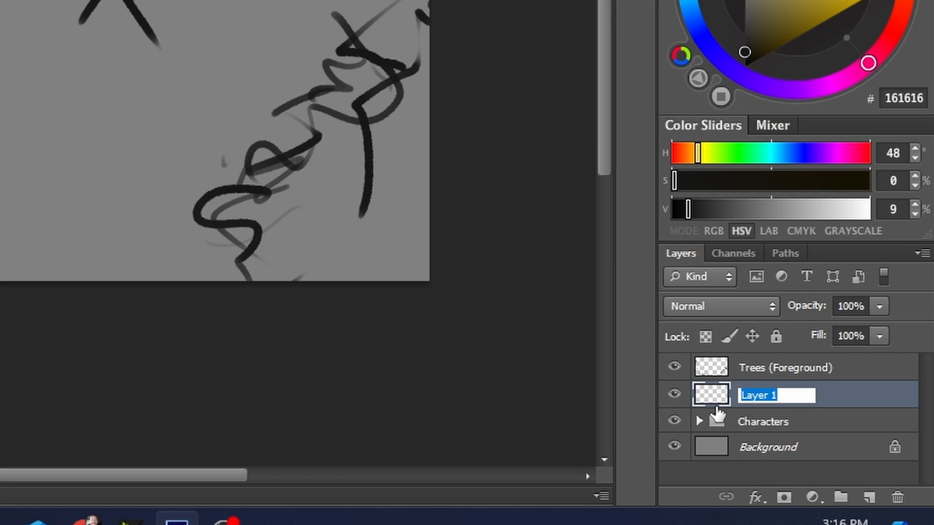
type("Trees Background")
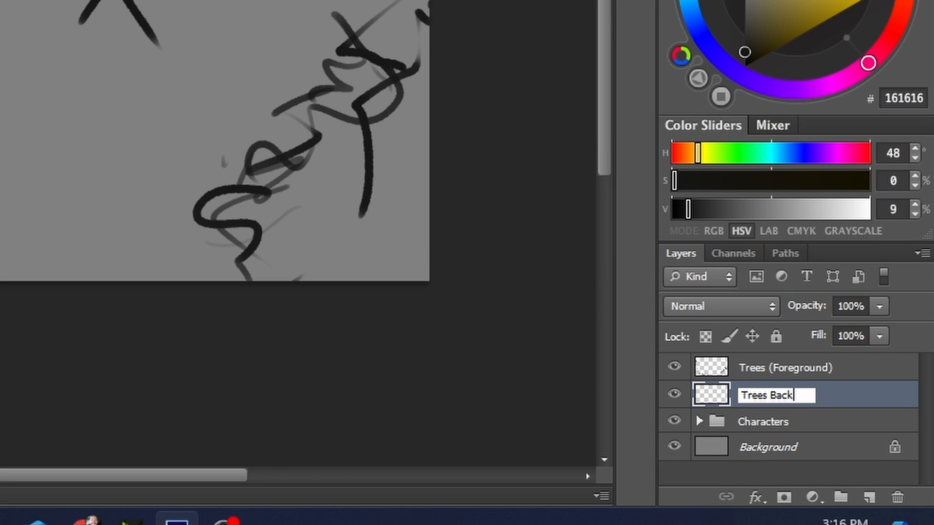
key("Return")
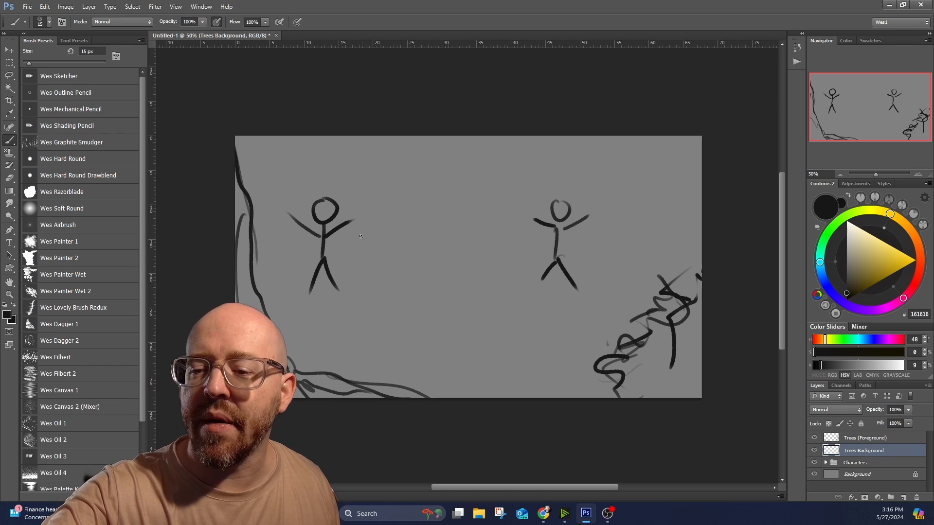
Sketch thin background tree trunks and short undergrowth strokes around the left stick figure.
left_click_drag(357, 171, 370, 267)
left_click_drag(349, 137, 360, 205)
left_click_drag(289, 262, 293, 243)
left_click_drag(270, 175, 287, 287)
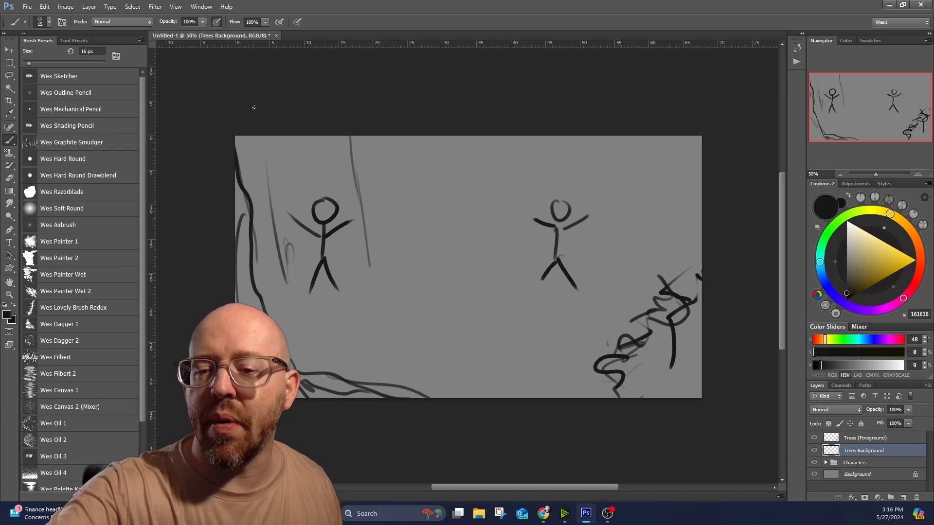
left_click_drag(267, 140, 277, 280)
left_click_drag(272, 287, 282, 275)
left_click_drag(267, 234, 268, 250)
left_click_drag(410, 209, 406, 273)
left_click_drag(408, 275, 431, 236)
Sketch slanted background tree trunks to the right of the right stick figure, reaching up to the canvas's top edge.
left_click_drag(607, 256, 614, 282)
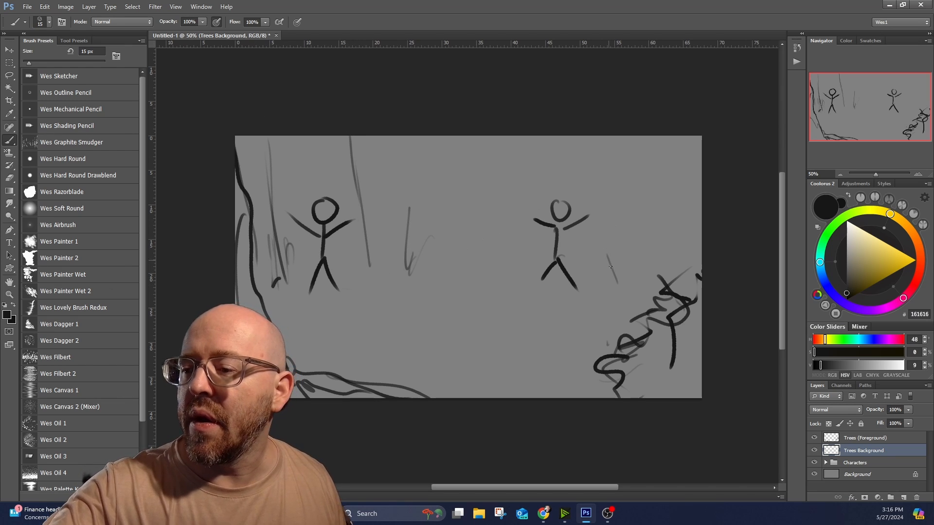
left_click_drag(661, 137, 613, 282)
left_click_drag(676, 152, 647, 238)
mouse_move(615, 165)
left_mouse_down()
mouse_move(561, 242)
mouse_move(622, 254)
left_mouse_up()
left_click_drag(614, 137, 597, 238)
left_click_drag(702, 206, 674, 269)
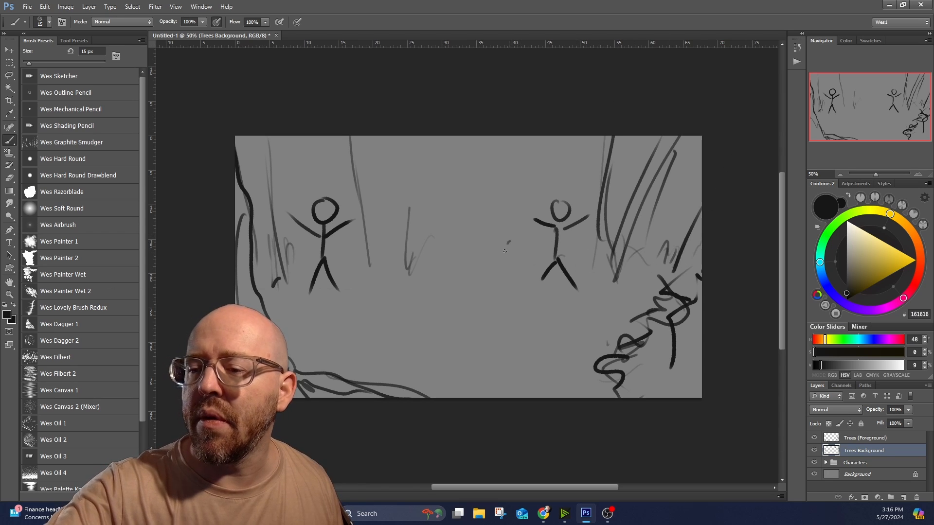
Fill the area between the stick figures with background trunks and zigzag undergrowth on the Trees Background layer.
left_click_drag(501, 137, 487, 252)
left_click_drag(497, 212, 491, 267)
left_click_drag(486, 246, 471, 278)
left_click_drag(464, 242, 457, 255)
mouse_move(418, 191)
left_mouse_down()
mouse_move(400, 266)
mouse_move(381, 275)
left_mouse_up()
mouse_move(387, 249)
left_mouse_down()
mouse_move(360, 230)
mouse_move(369, 271)
left_mouse_up()
left_click_drag(364, 191, 351, 279)
left_click_drag(460, 221, 460, 240)
left_click_drag(453, 137, 474, 206)
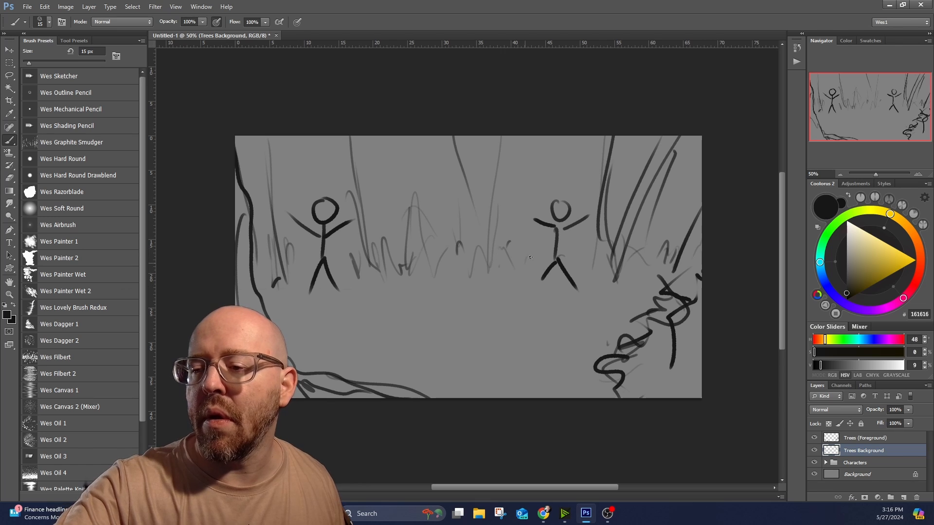
left_click_drag(528, 186, 533, 182)
left_click_drag(483, 266, 470, 267)
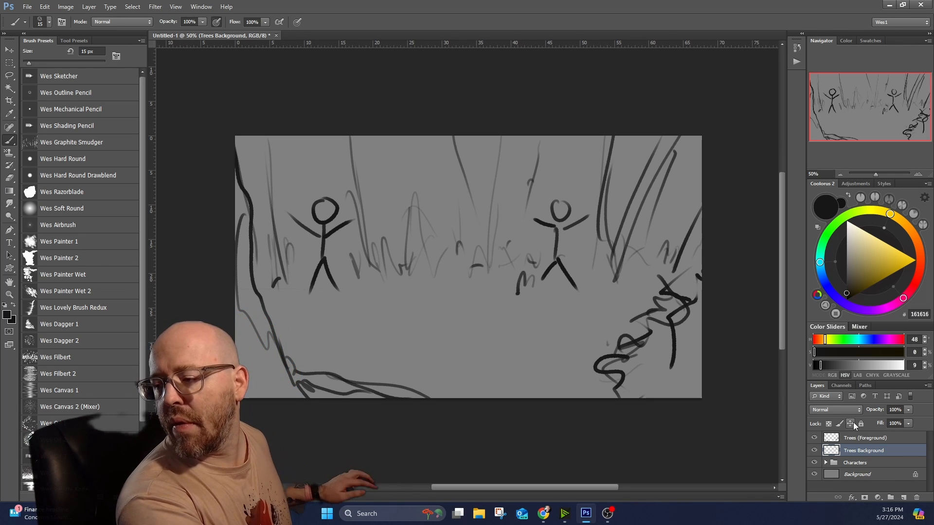
Create a layer group named Trees above the Trees (Foreground) layer.
left_click(868, 438)
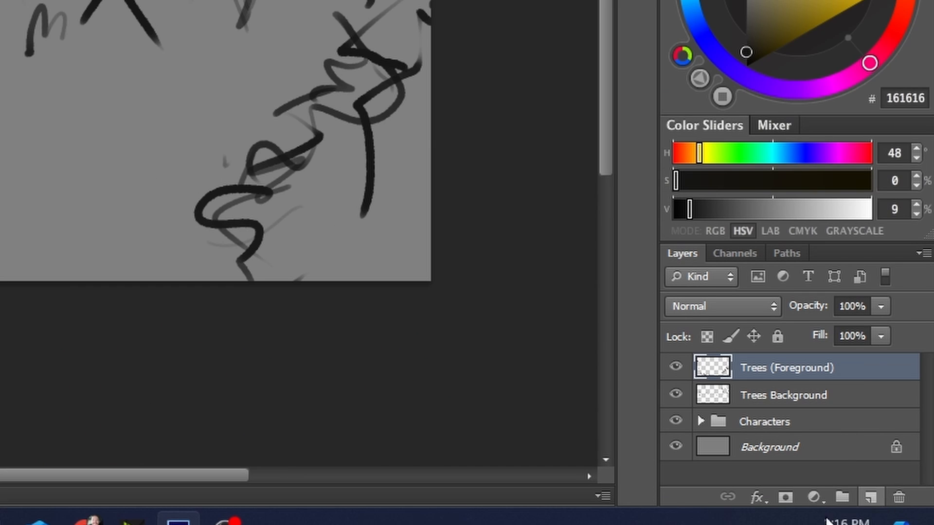
left_click(841, 497)
double_click(761, 368)
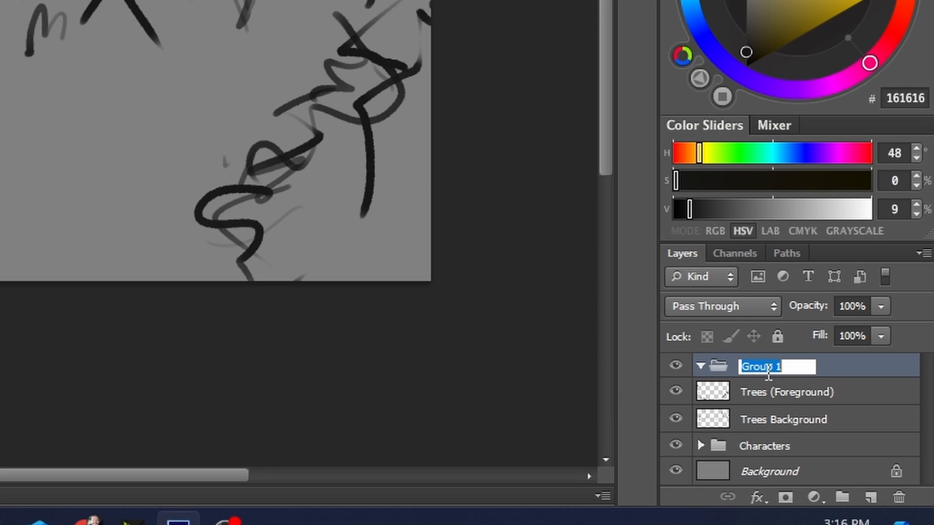
type("Trees")
key("Return")
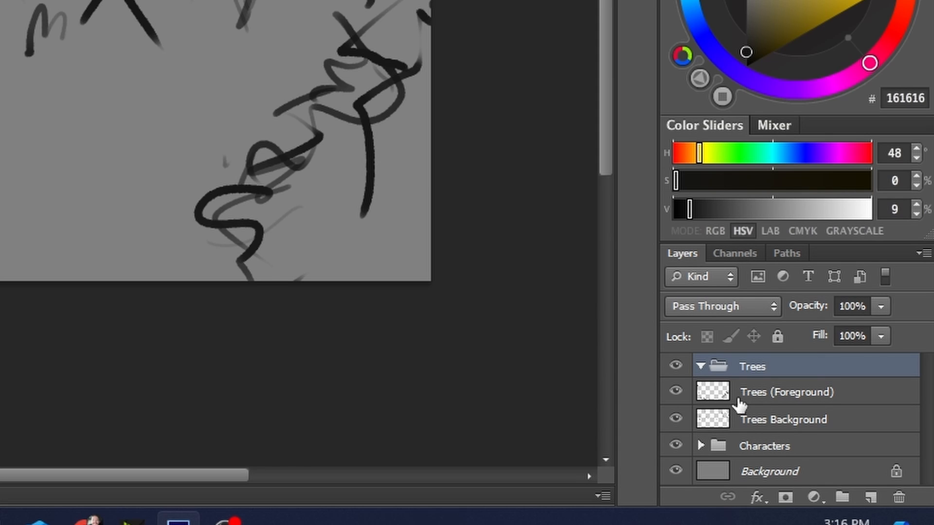
Move the Trees (Foreground) and Trees Background layers into the Trees group and collapse the group.
left_click(765, 391)
left_click(764, 421, "shift")
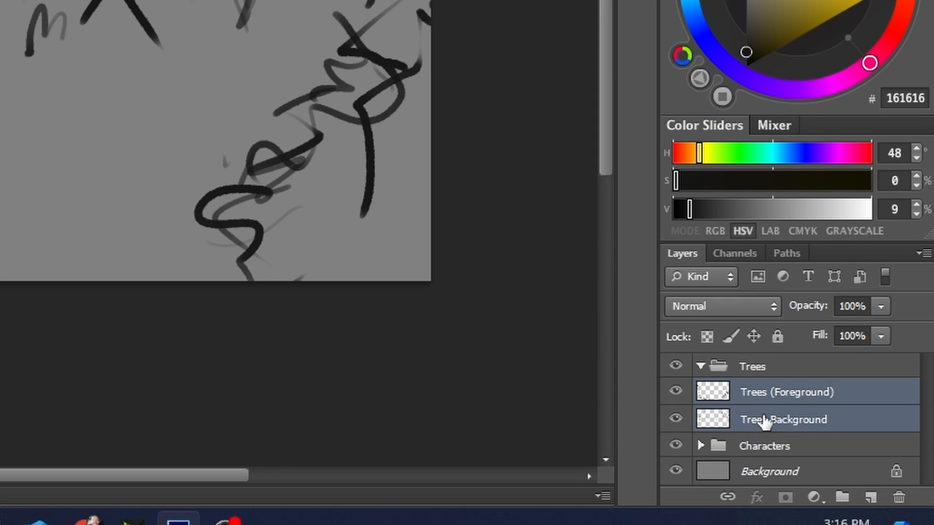
left_click_drag(765, 421, 766, 367)
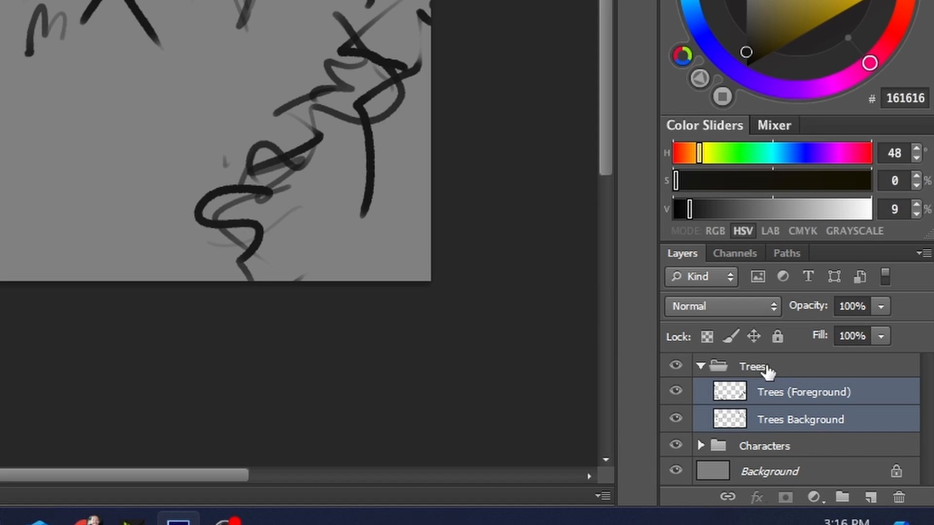
left_click(700, 366)
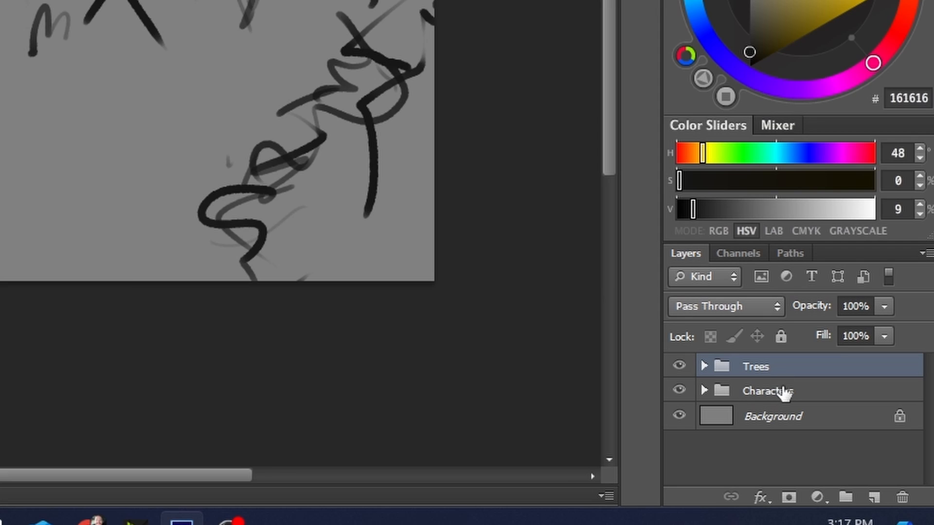
Place the Characters group above the Trees group as a separate group in the layer stack, with Trees collapsed.
left_click_drag(792, 394, 794, 367)
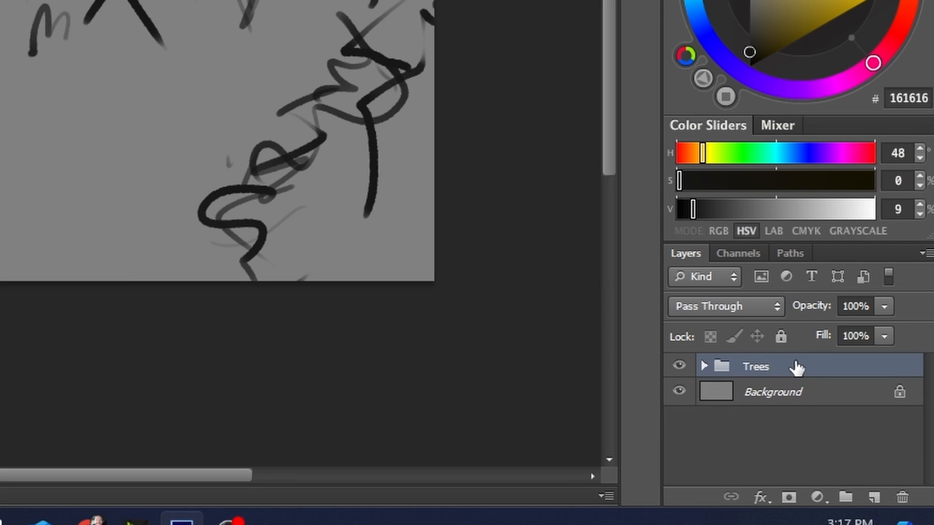
left_click(704, 366)
left_click_drag(786, 452, 798, 352)
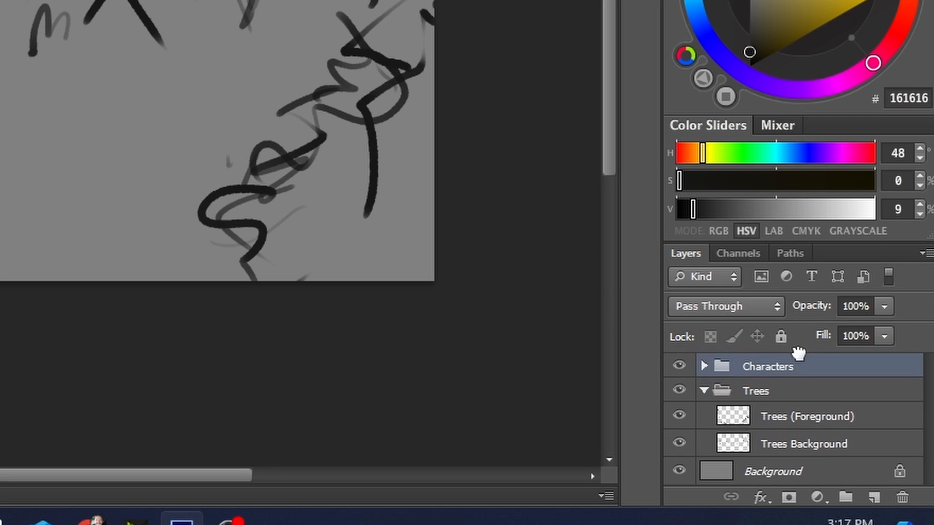
left_click(704, 392)
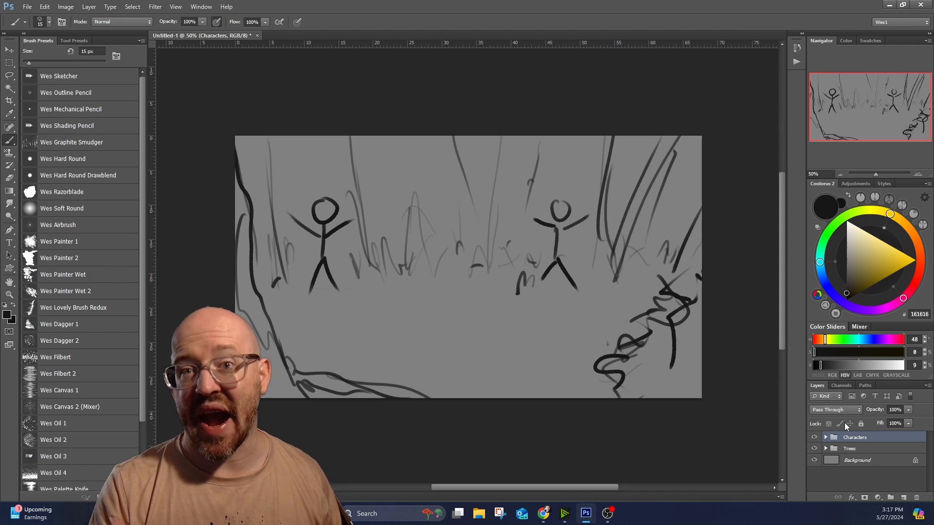
Hide and show the Characters group and the Trees group in turn to check what each contains.
left_click(814, 437)
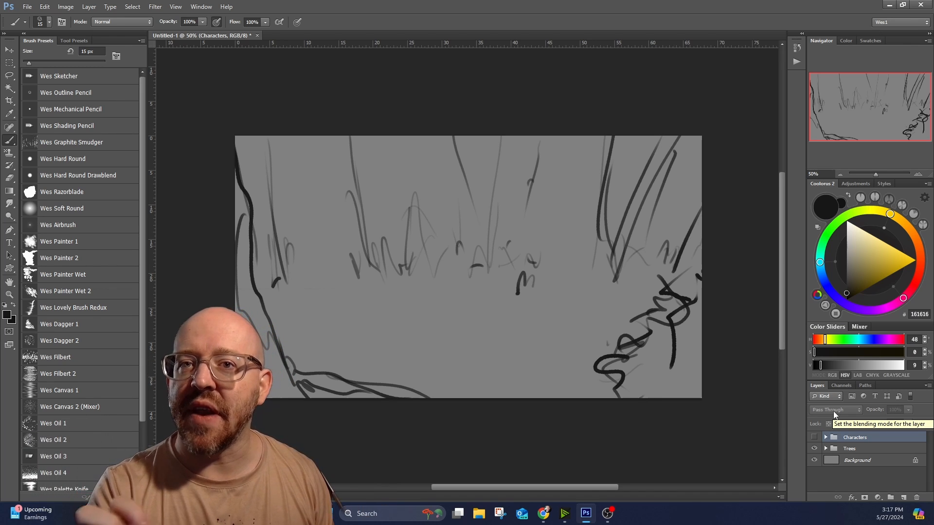
left_click(815, 437)
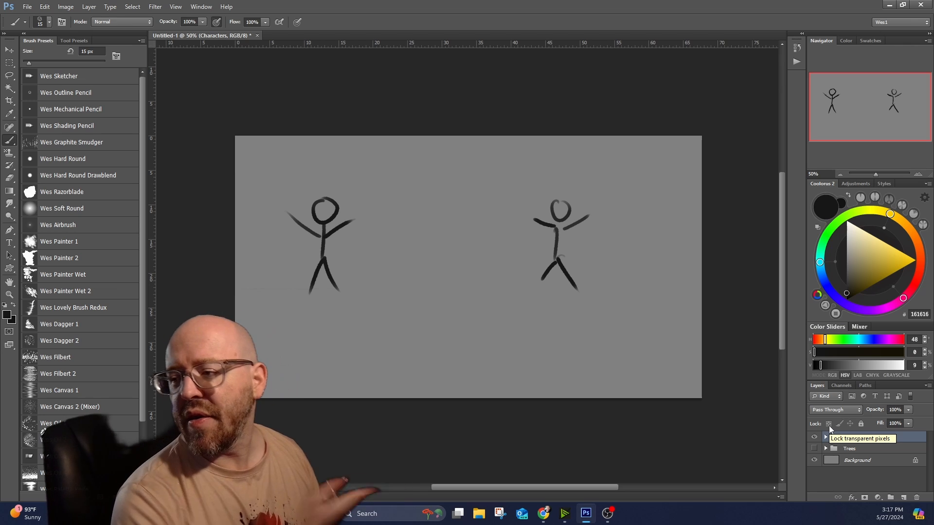
left_click(813, 449)
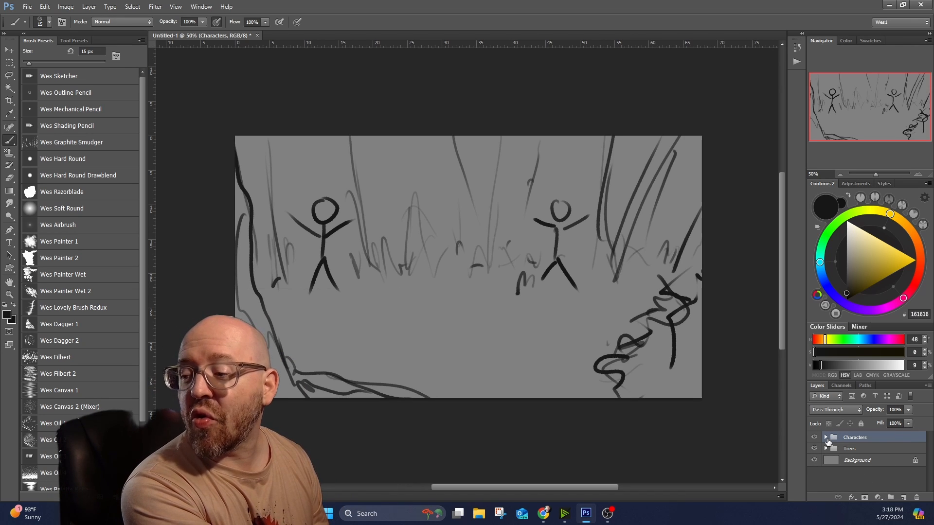
Move the stick figure on the Character Right layer left toward the middle of the canvas with the Move tool.
left_click(826, 437)
left_click(864, 451)
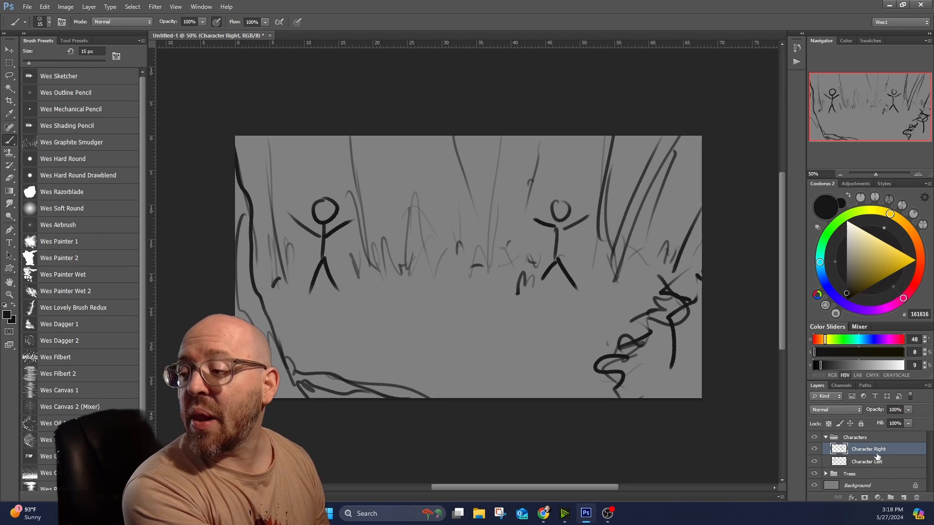
left_click(9, 50)
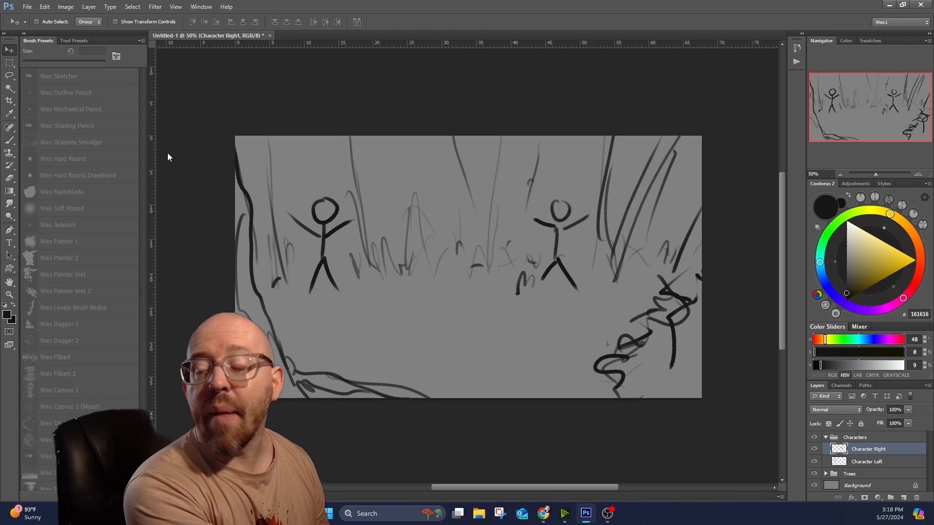
left_click_drag(536, 258, 474, 256)
mouse_move(607, 513)
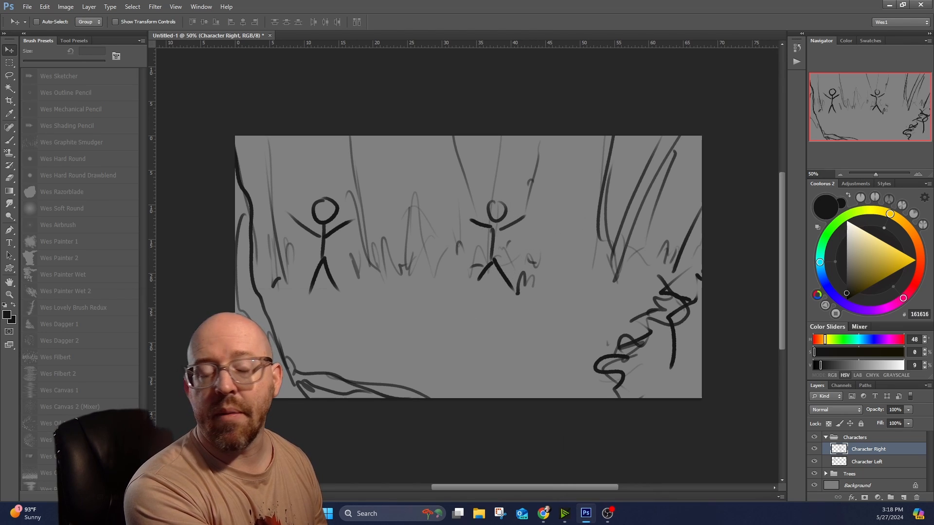
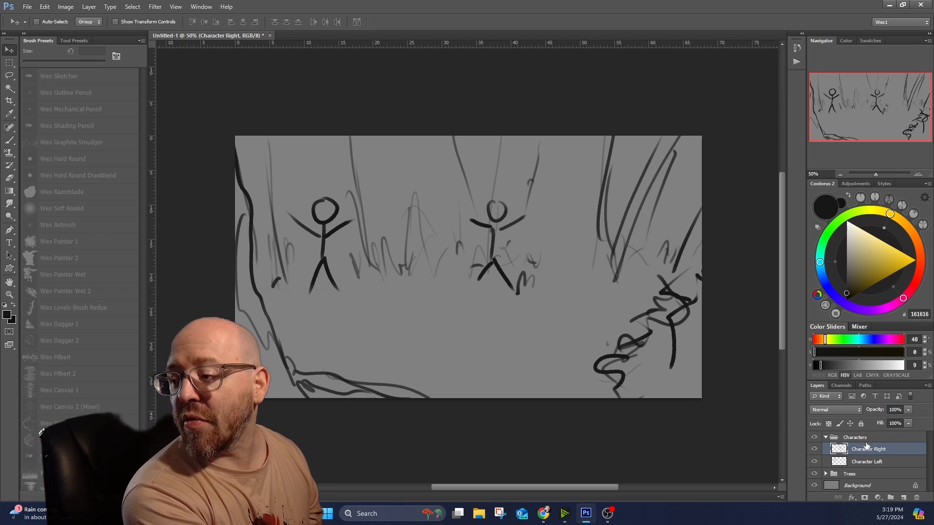
Add a new layer directly below Character Right in the Characters group and name it Character Right Values.
left_click(864, 460)
left_click(869, 450)
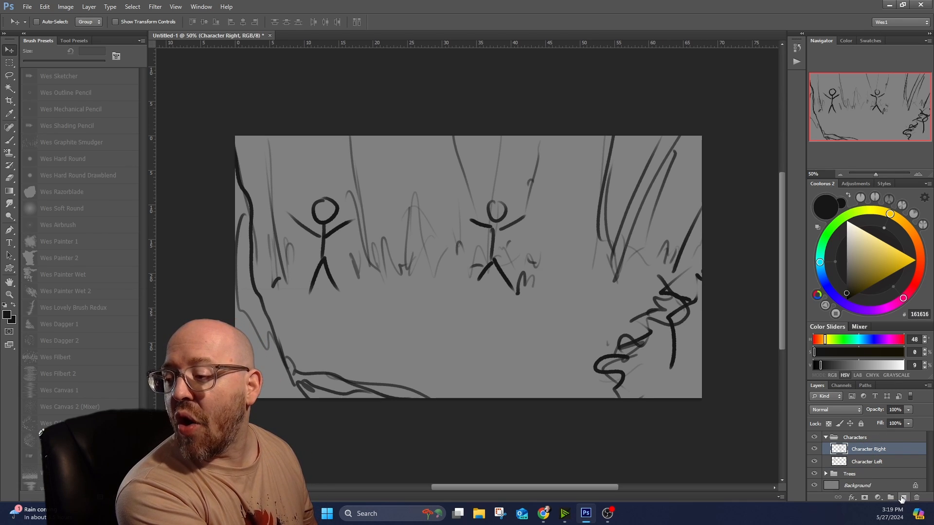
left_click(901, 498)
left_click_drag(874, 453, 868, 463)
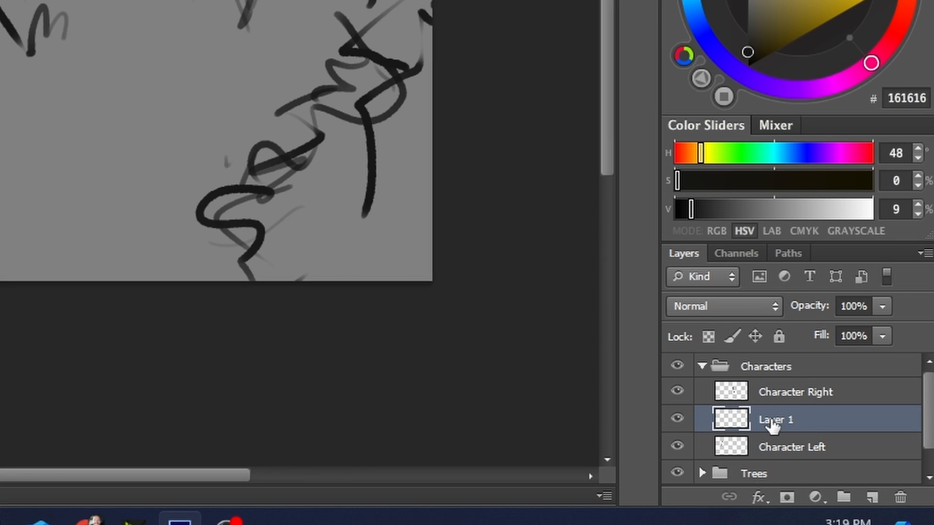
double_click(795, 421)
type("Ch")
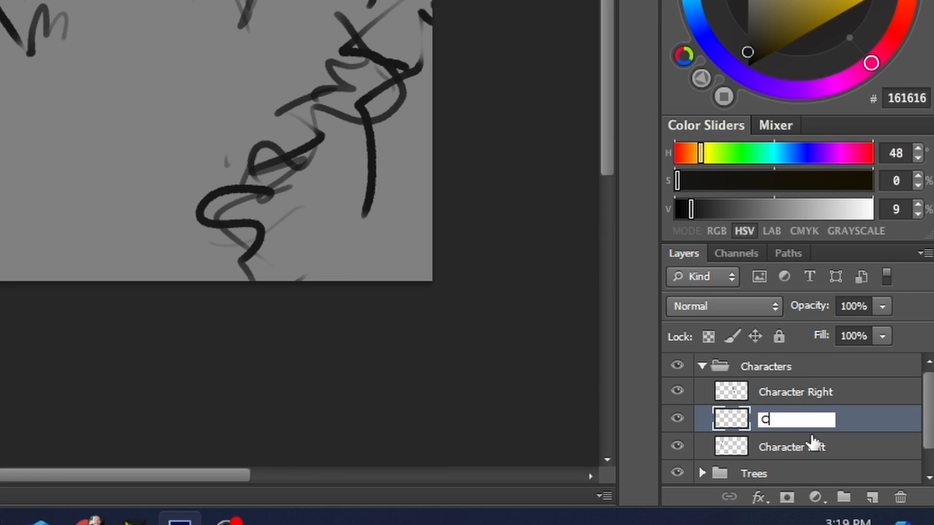
type("aracter Right Values")
key("Return")
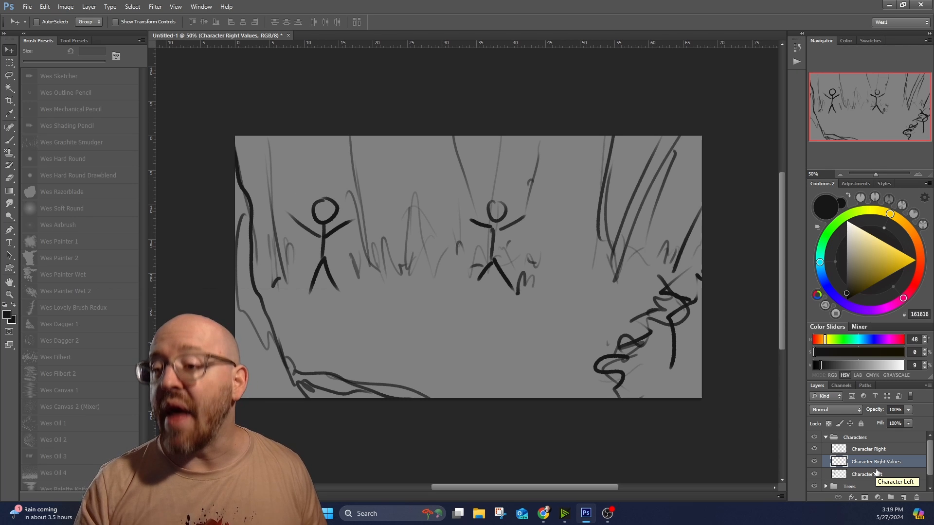
Paint dark gray (282828) values over the right stick figure with the Wes Hard Round Drawblend brush at 20 px.
left_click_drag(845, 282, 845, 288)
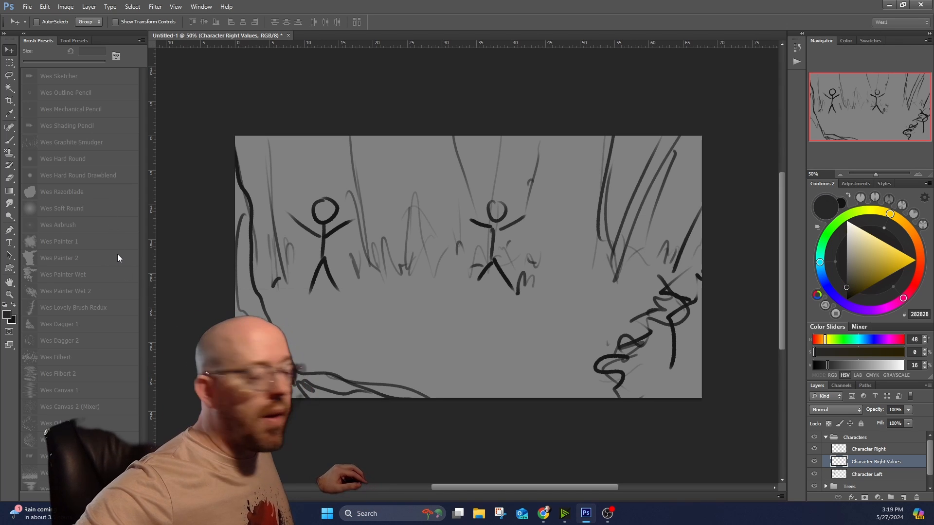
key("b")
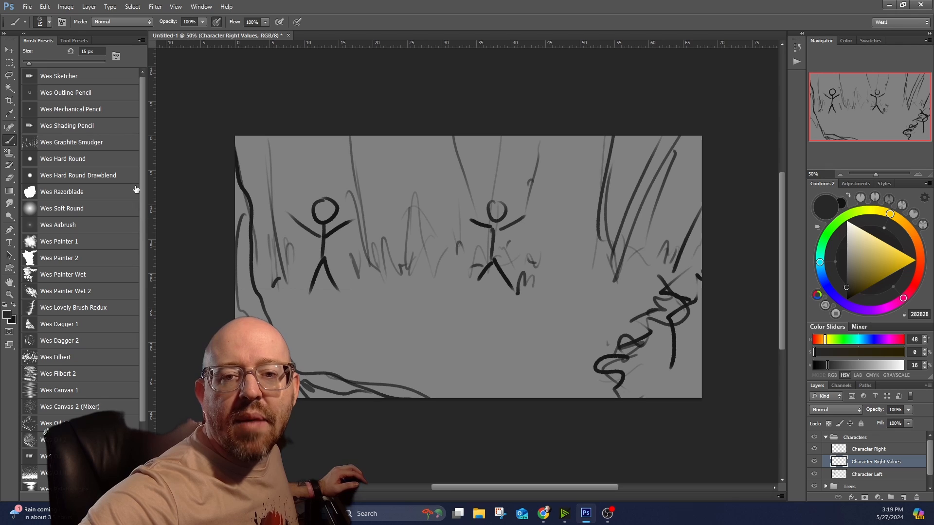
left_click(123, 176)
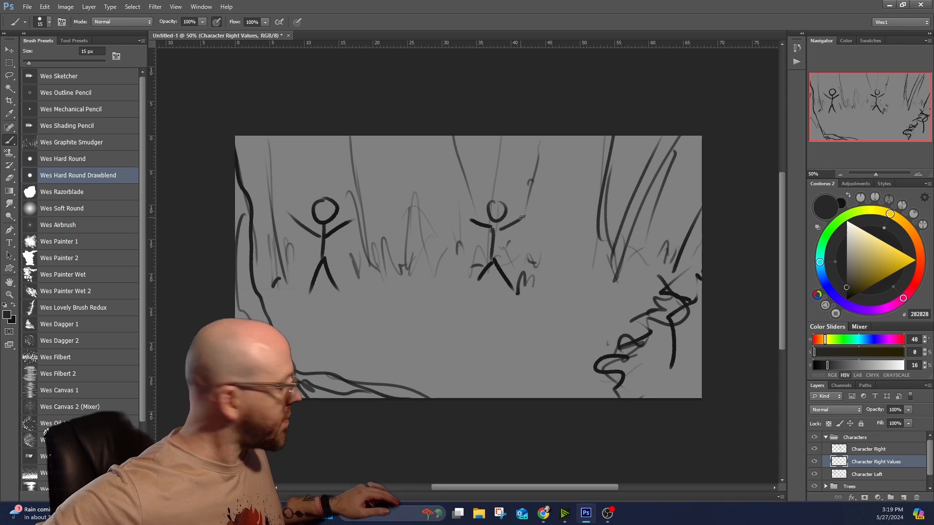
key("[")
key("[")
key("[")
key("bracketright")
key("bracketright")
key("bracketright")
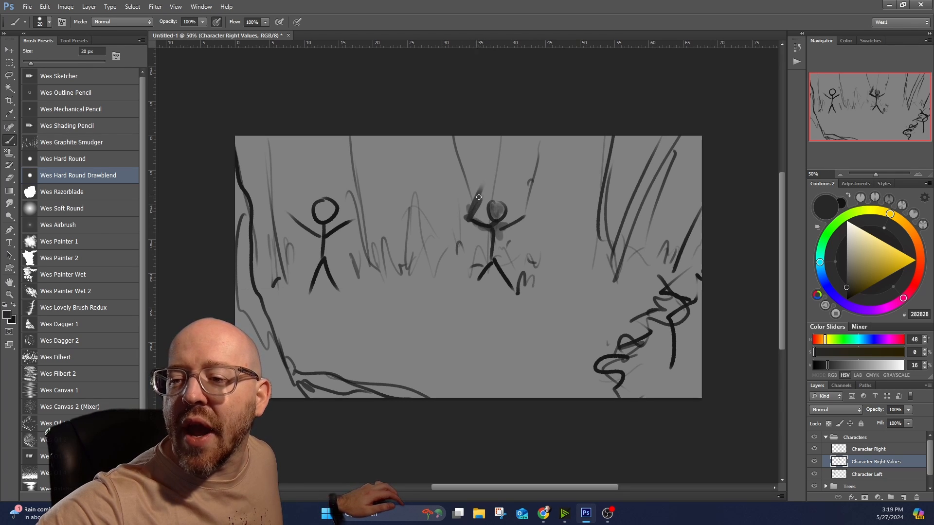
mouse_move(511, 226)
left_mouse_down()
mouse_move(491, 263)
mouse_move(490, 228)
mouse_move(495, 261)
mouse_move(481, 286)
mouse_move(495, 260)
mouse_move(513, 289)
left_mouse_up()
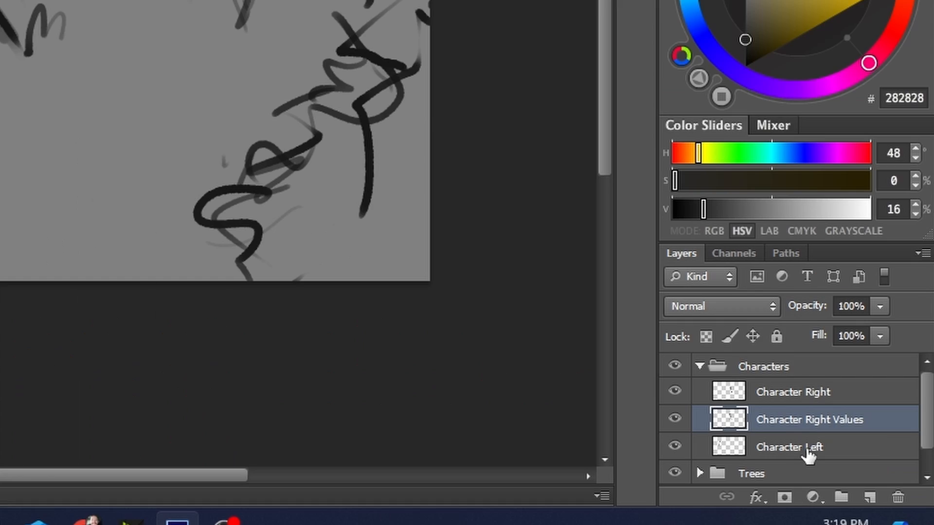
Add a new layer directly below Character Left and name it Character Left Values.
left_click(854, 474)
left_click(904, 497)
scroll(822, 436, "down", 1)
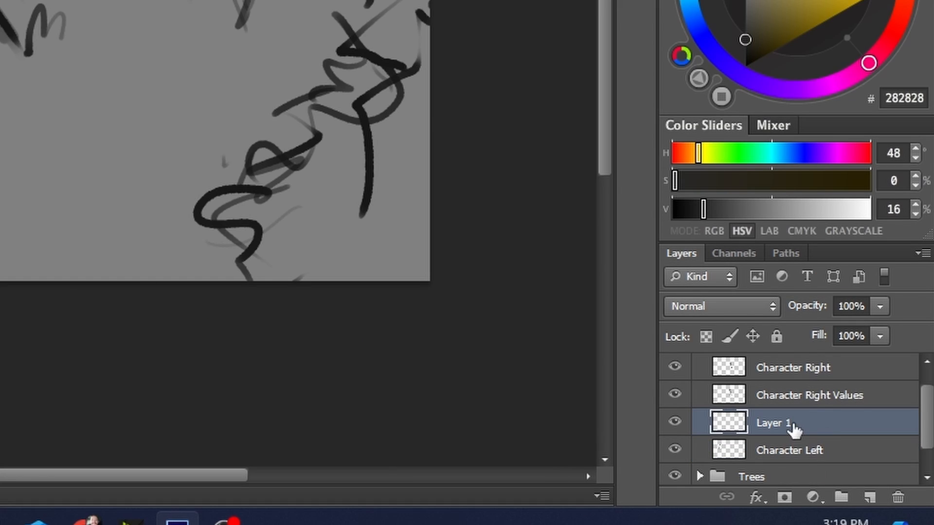
left_click_drag(810, 427, 798, 465)
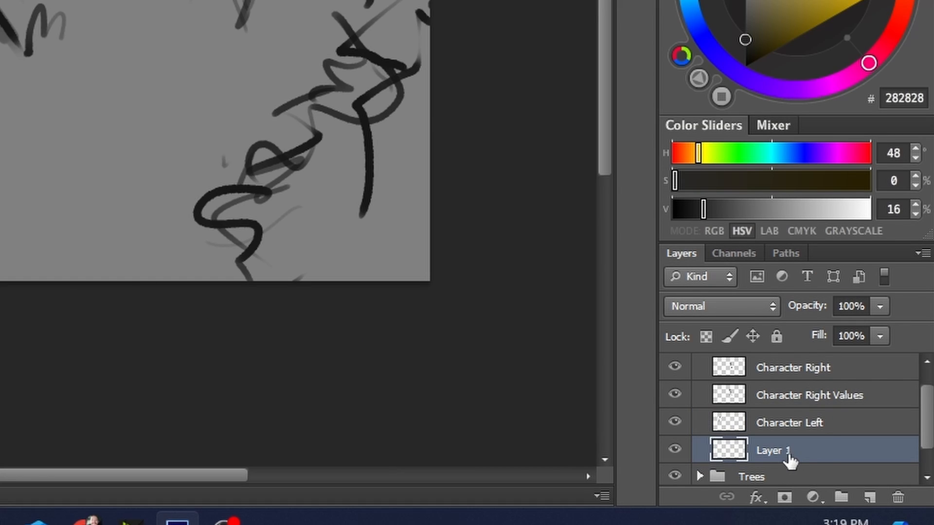
double_click(787, 458)
type("Char")
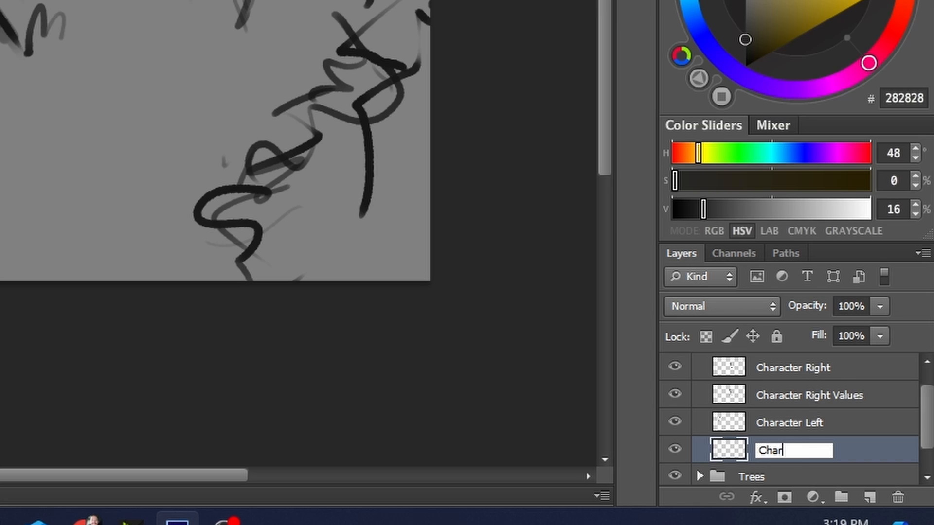
type("acter Values")
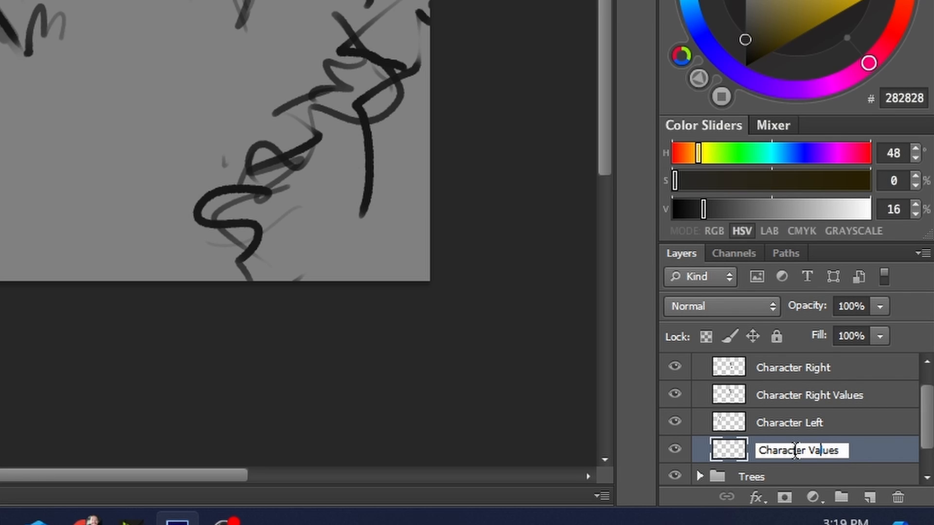
type(" Left")
key("Return")
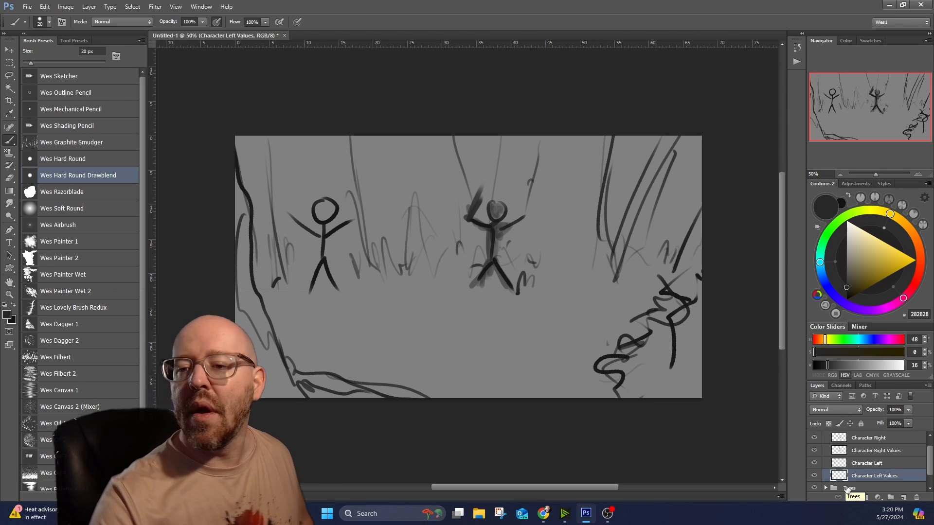
Paint dark gray values over the left stick figure, with a long bar extending from its raised arm, and collapse the Characters group.
left_click_drag(324, 221, 325, 220)
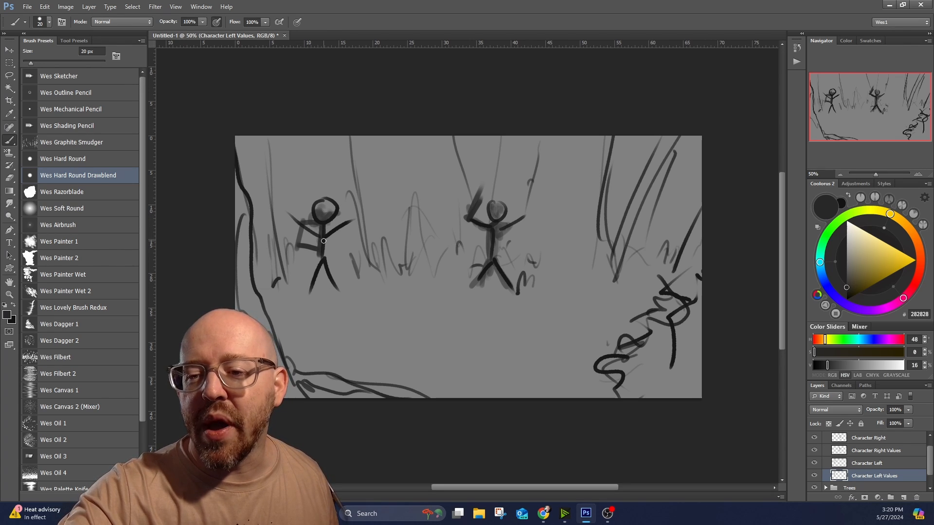
mouse_move(324, 241)
left_mouse_down()
mouse_move(352, 220)
mouse_move(351, 231)
mouse_move(347, 219)
mouse_move(408, 190)
left_mouse_up()
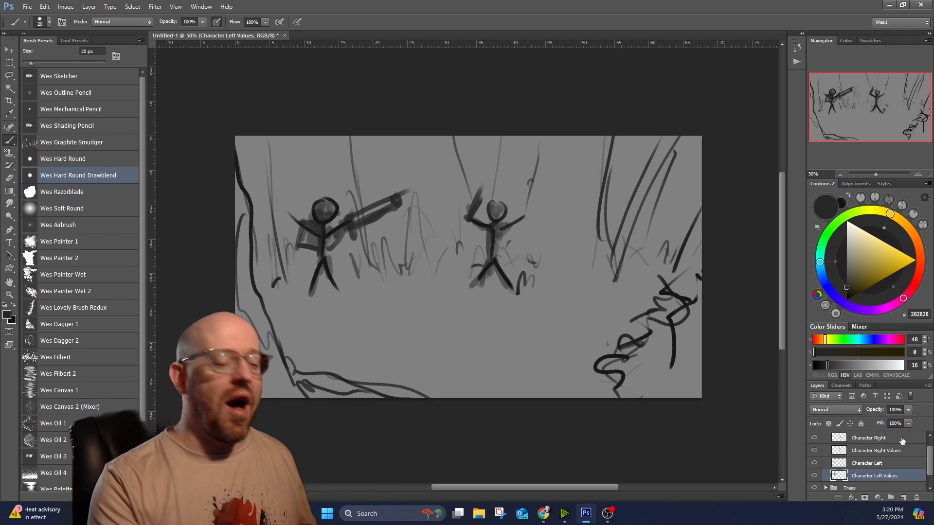
scroll(841, 456, "up", 1)
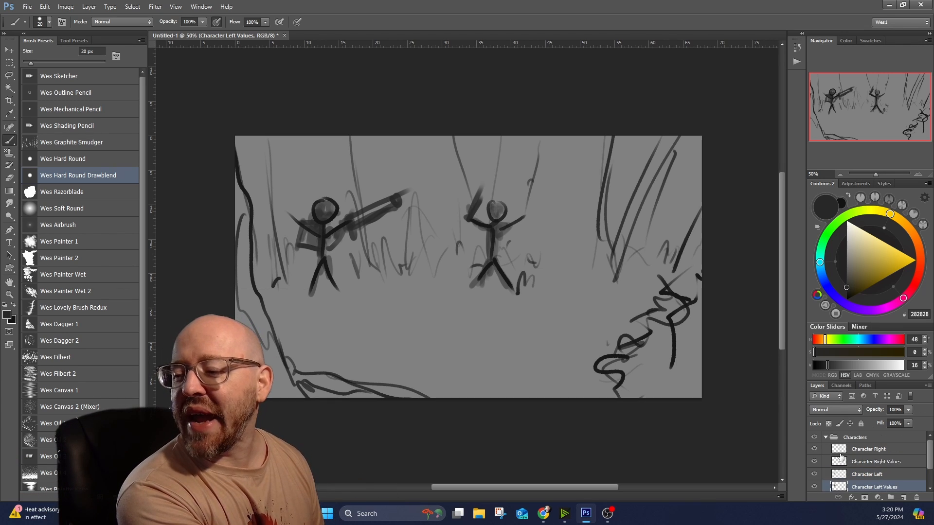
left_click(825, 437)
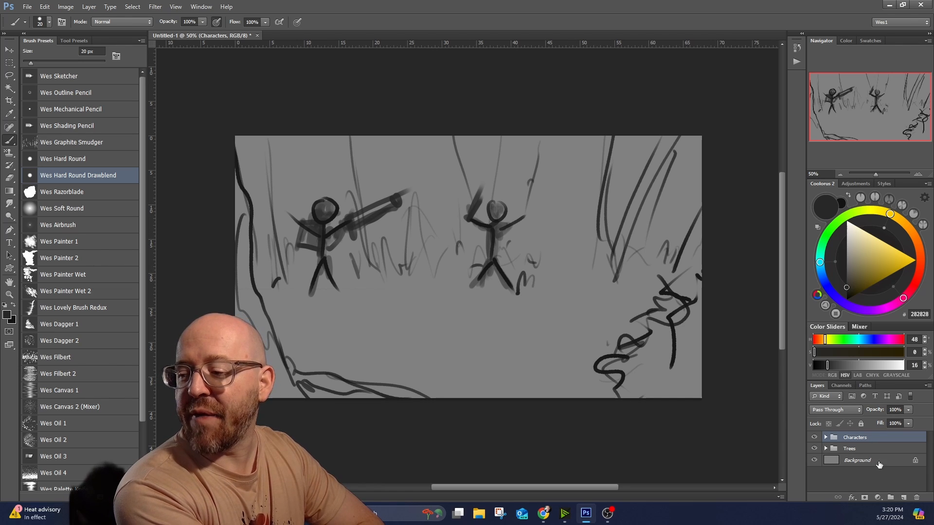
Select the whole canvas, copy it merged and paste it as a new layer above the Characters group.
left_click(903, 497)
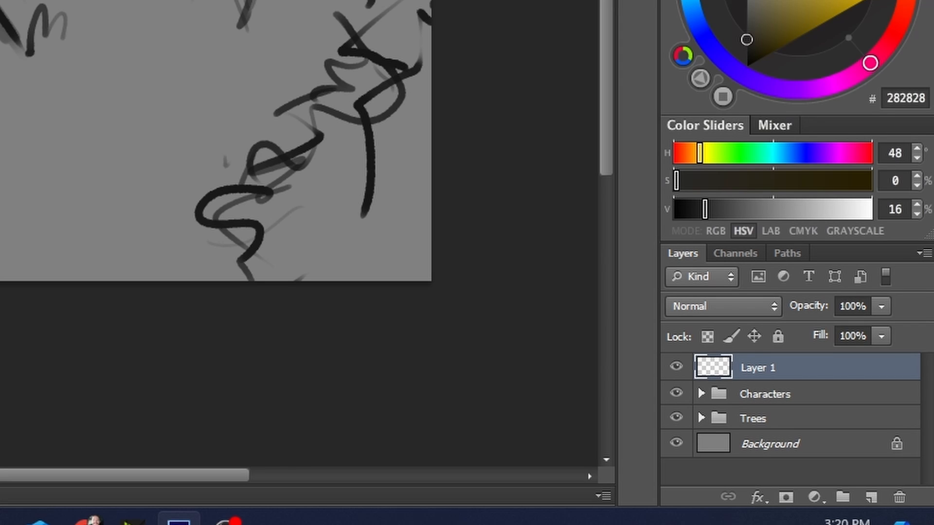
key("Delete")
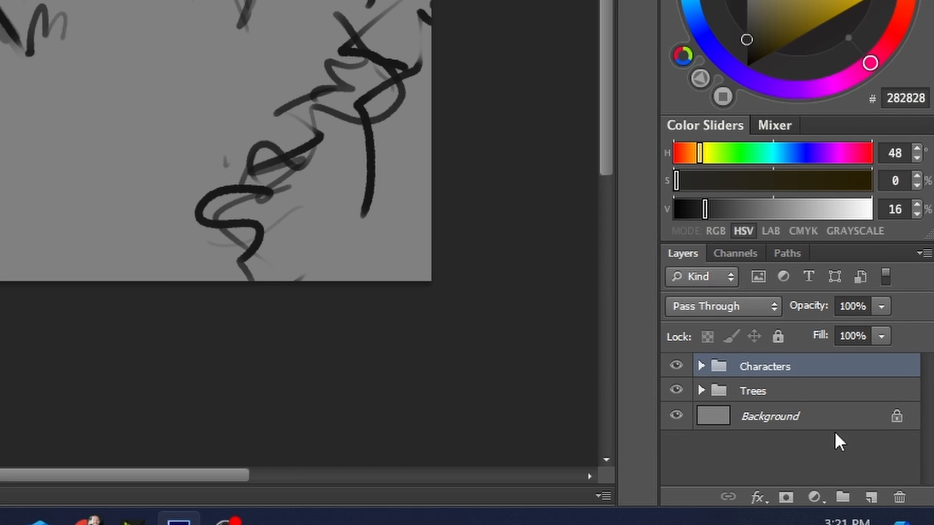
left_click(246, 57)
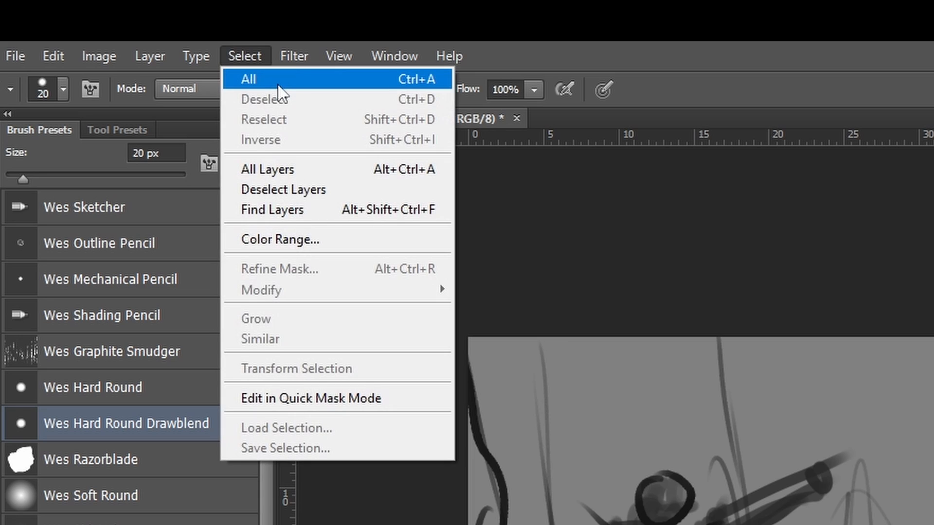
left_click(246, 80)
left_click(41, 62)
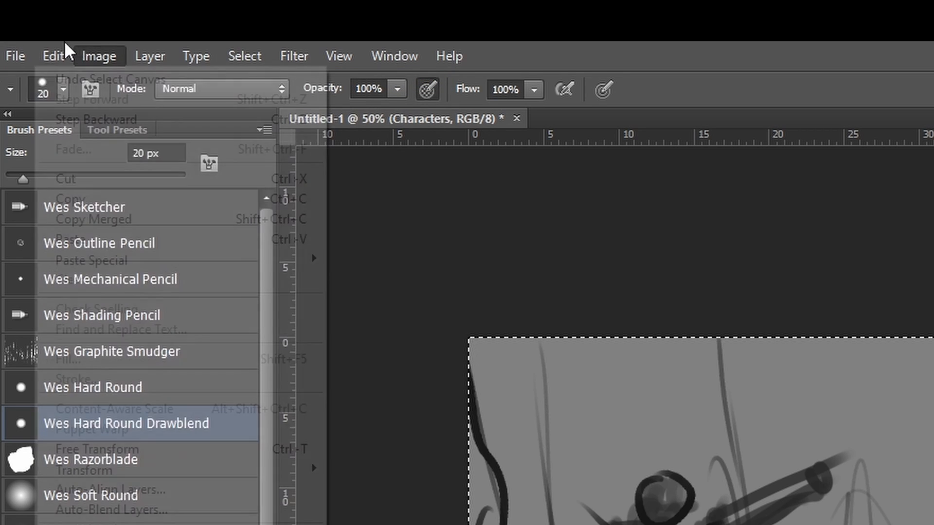
left_click(122, 219)
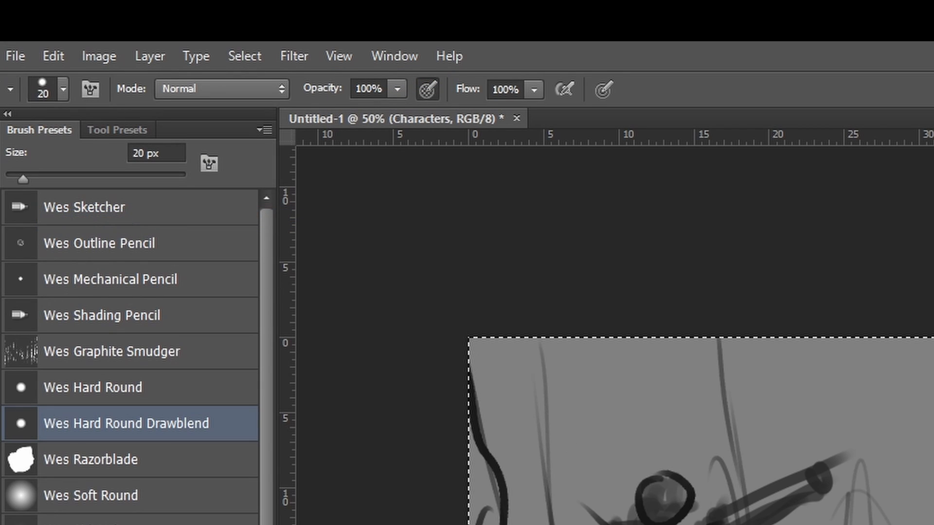
left_click(52, 49)
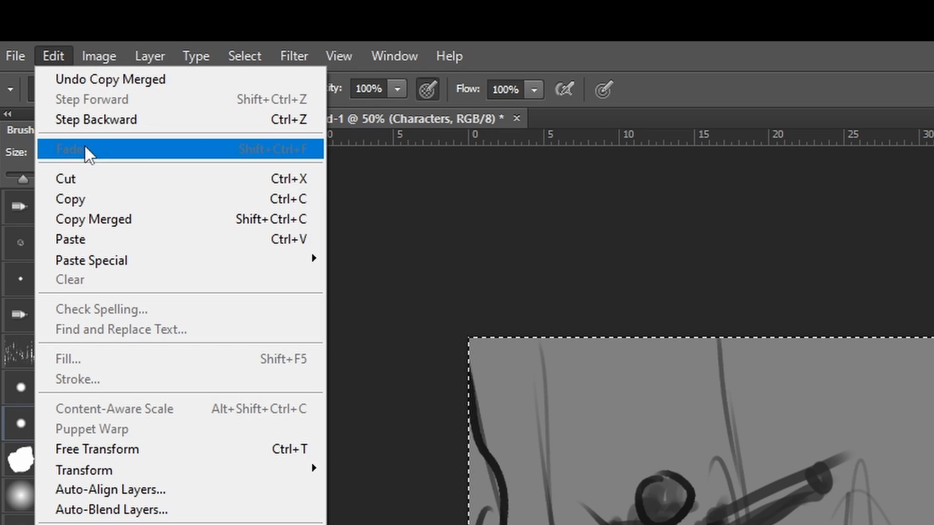
left_click(79, 238)
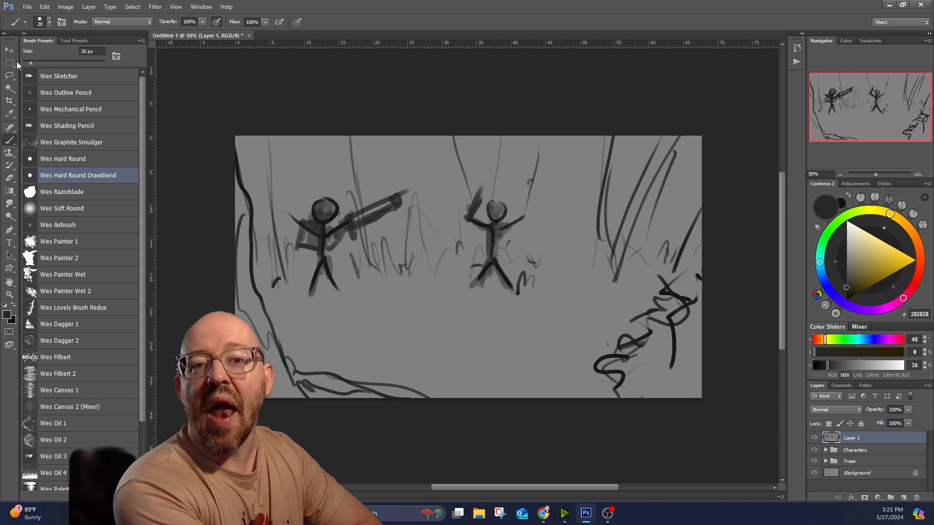
left_click(9, 75)
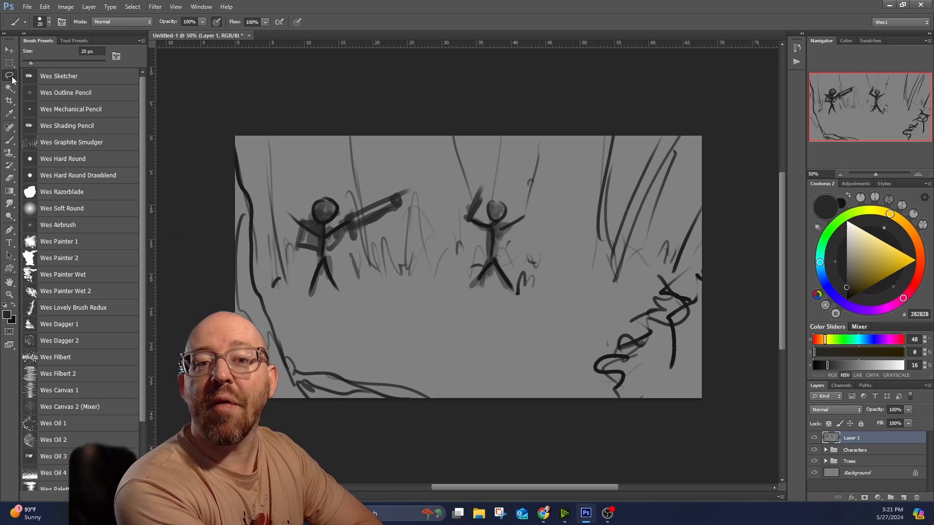
right_click(726, 512)
double_click(394, 8)
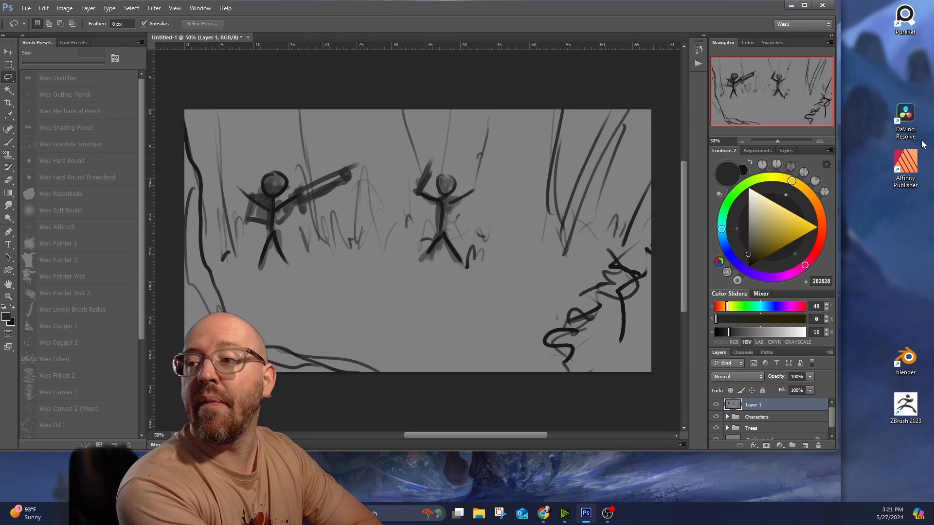
left_click(806, 4)
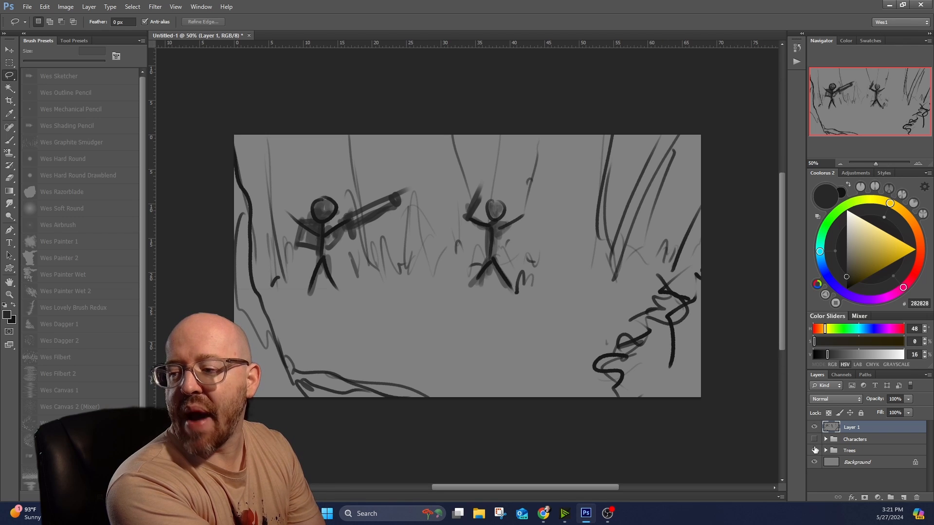
Hide the Characters and Trees groups beneath the merged copy.
left_click(814, 450)
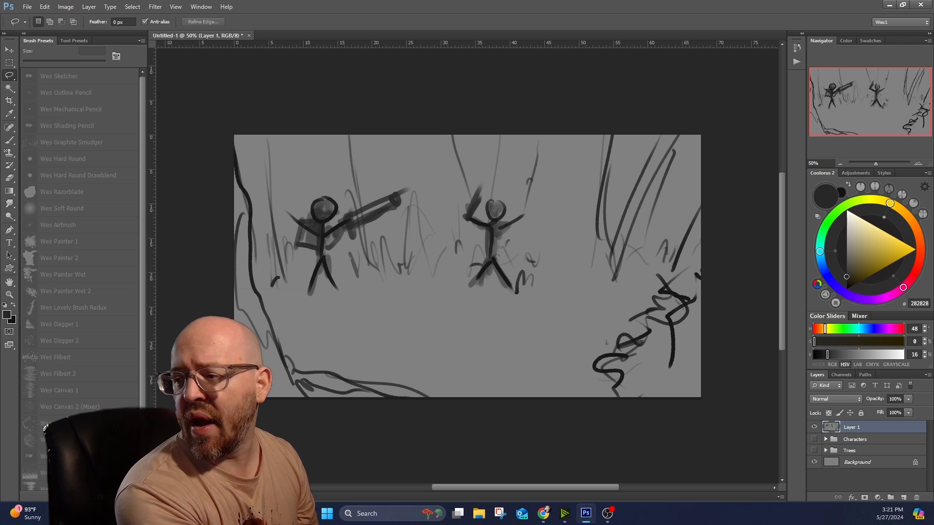
left_click(878, 498)
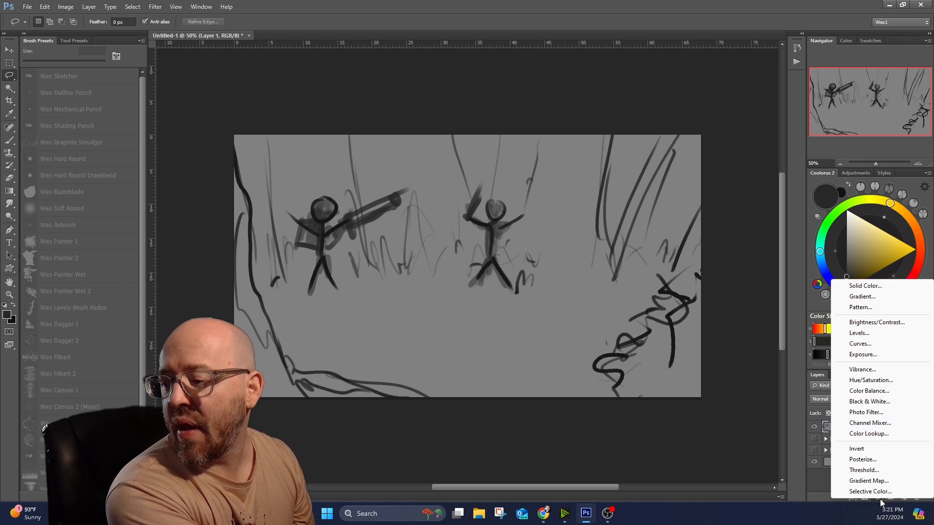
left_click(666, 4)
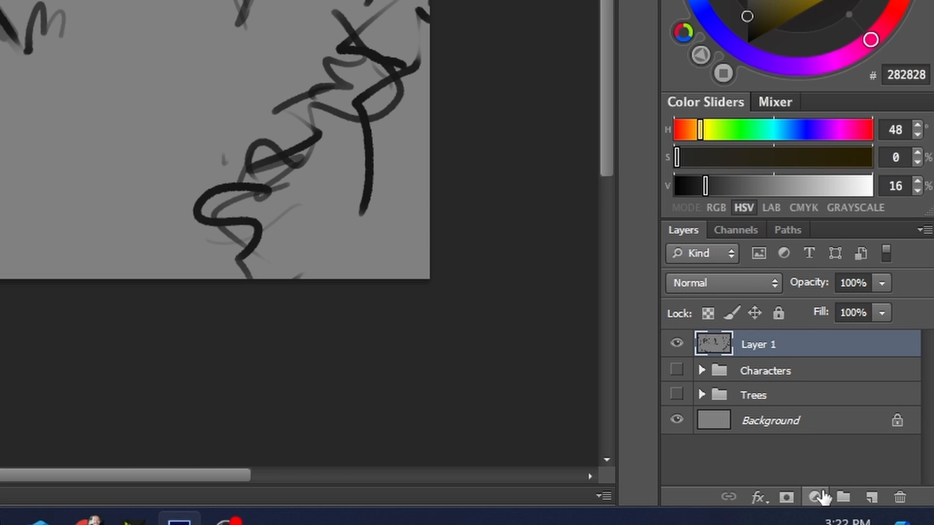
Add a Gradient Map adjustment layer above Layer 1 with the black-to-gold-to-cream gradient preset, collapse its properties and hide the adjustment layer.
left_click(878, 496)
left_click(790, 453)
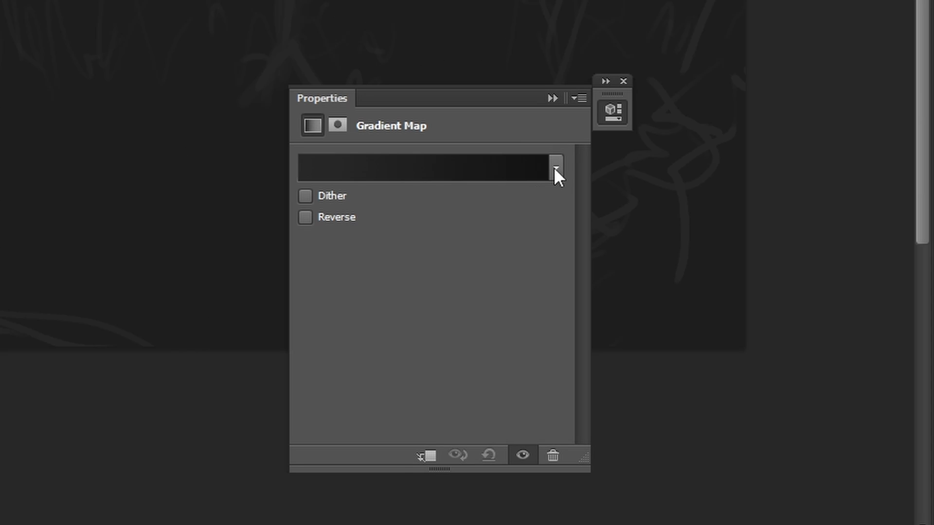
left_click(555, 170)
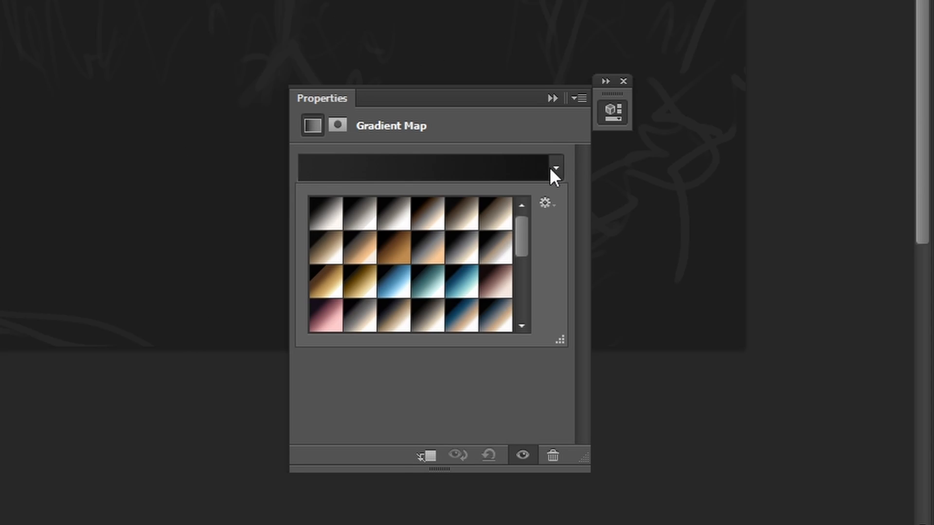
mouse_move(521, 224)
left_mouse_down()
mouse_move(523, 281)
mouse_move(538, 229)
left_mouse_up()
left_click(365, 278)
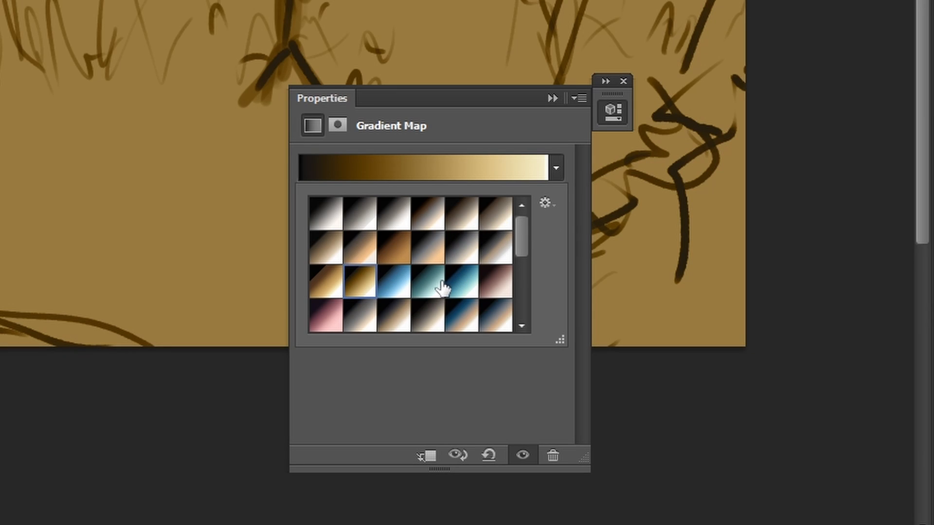
left_click(552, 98)
left_click(552, 98)
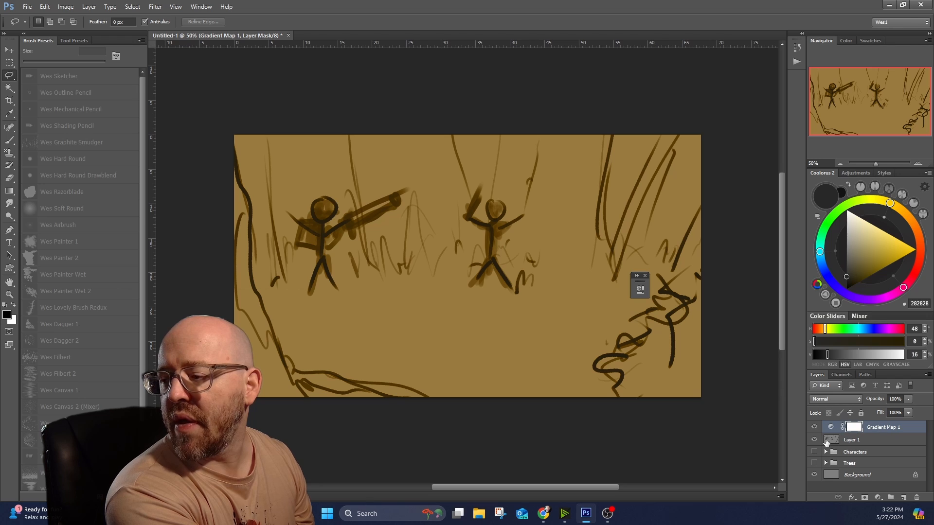
left_click(814, 427)
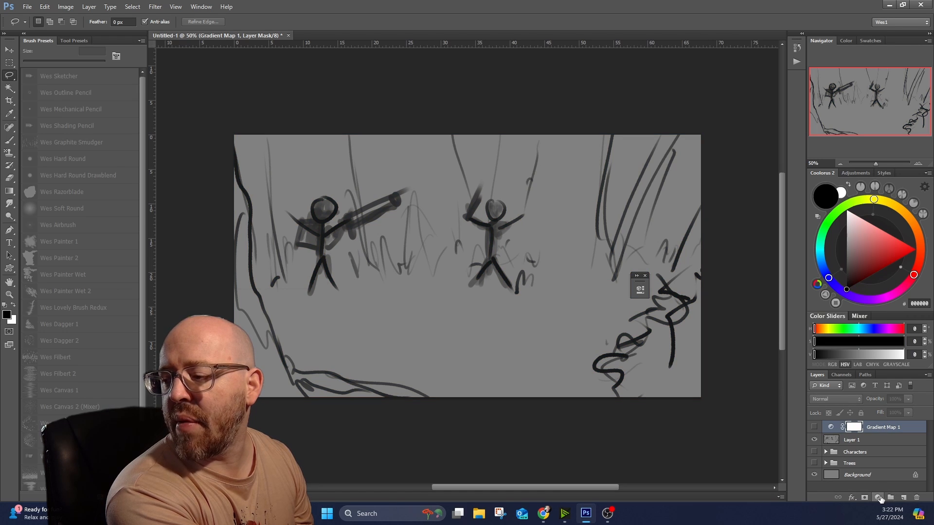
Add a second Gradient Map adjustment layer above Gradient Map 1 with the black-to-blue-to-white gradient preset and collapse its properties.
left_click(877, 498)
left_click(869, 478)
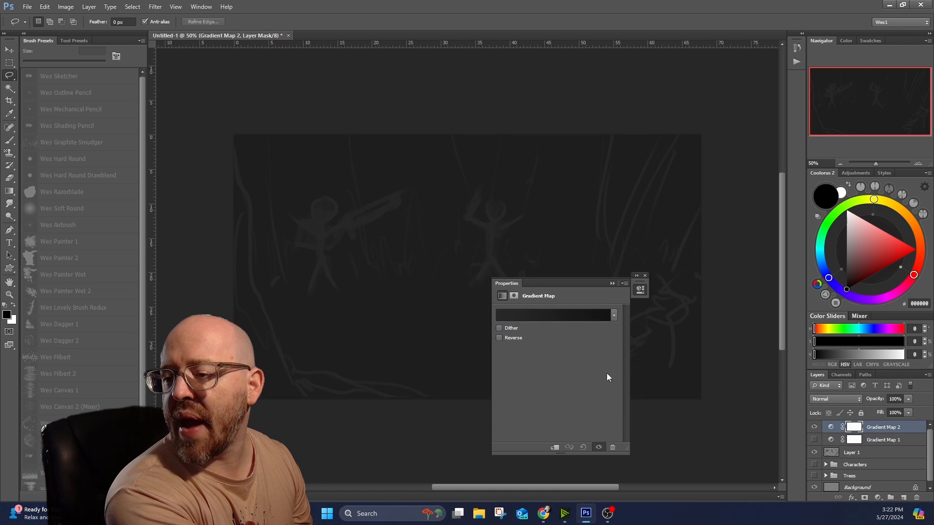
left_click(614, 316)
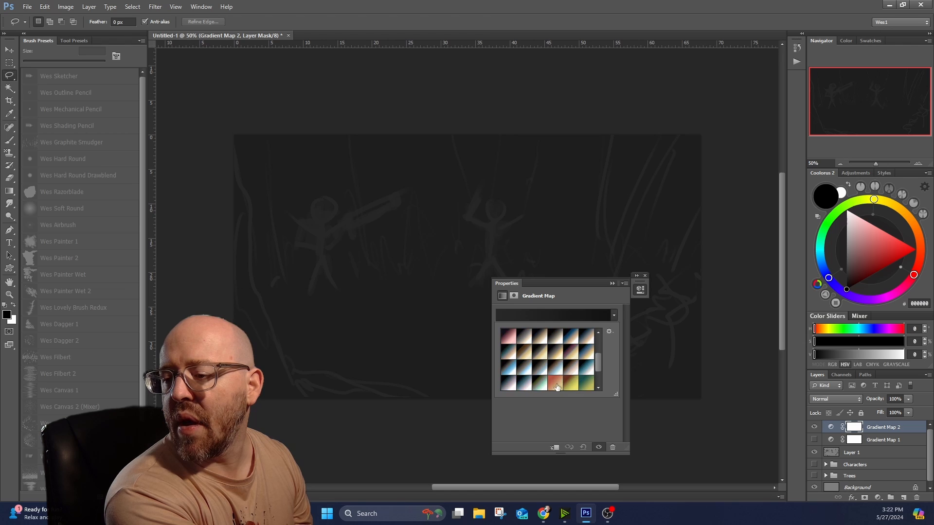
left_click(510, 372)
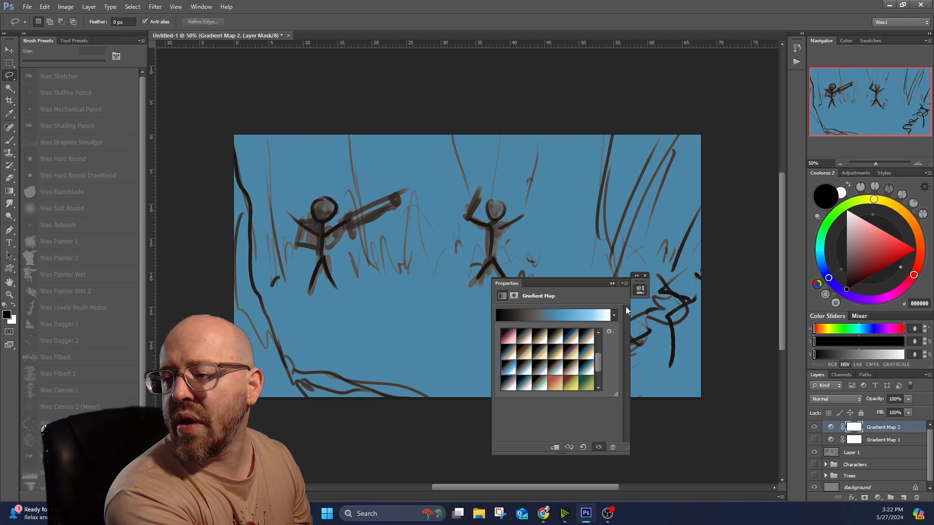
left_click(613, 284)
left_click(614, 285)
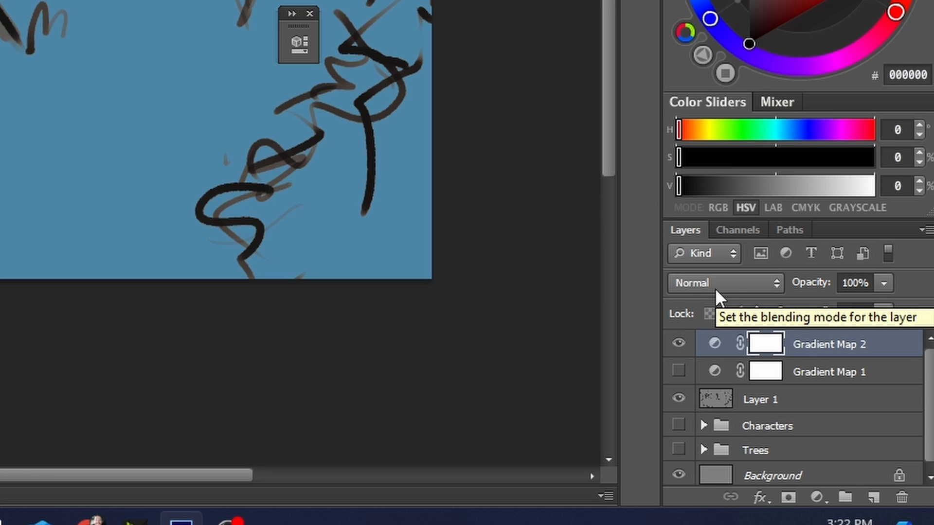
Set the Gradient Map 2 layer's blending mode to Color, compare it with Normal on the figure, and restore Color.
left_click(728, 282)
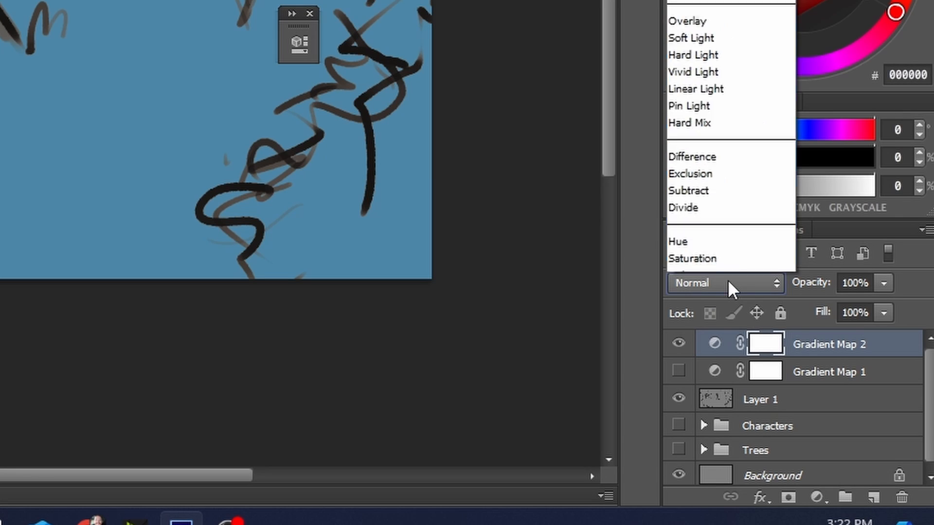
left_click(688, 244)
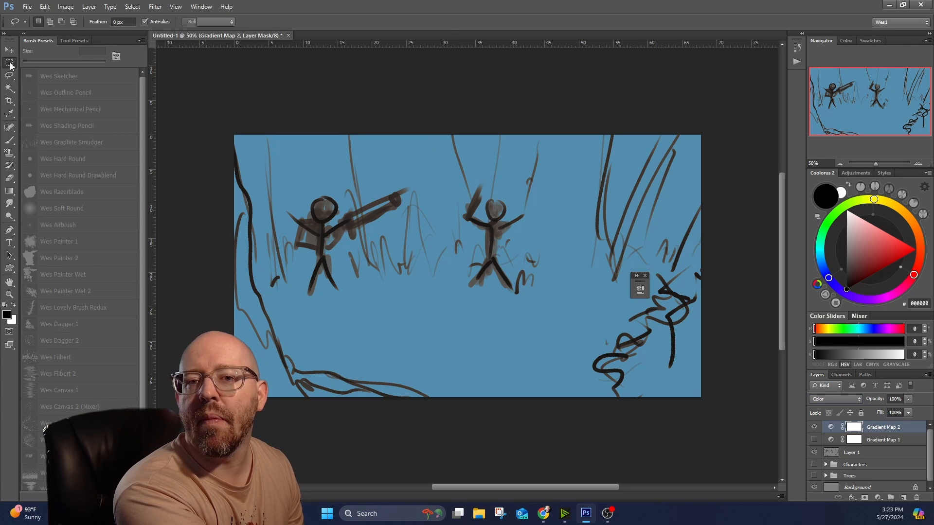
scroll(361, 199, "up", 1)
scroll(611, 308, "up", 3)
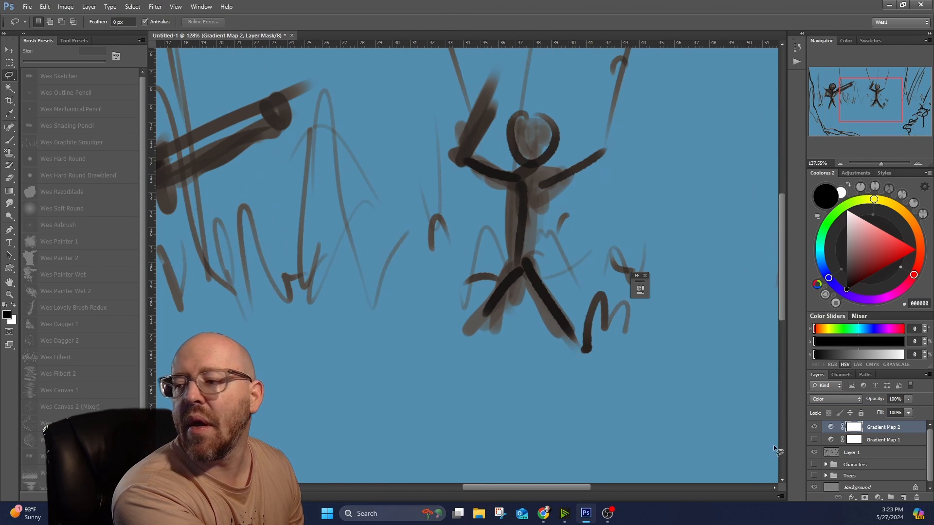
left_click(822, 402)
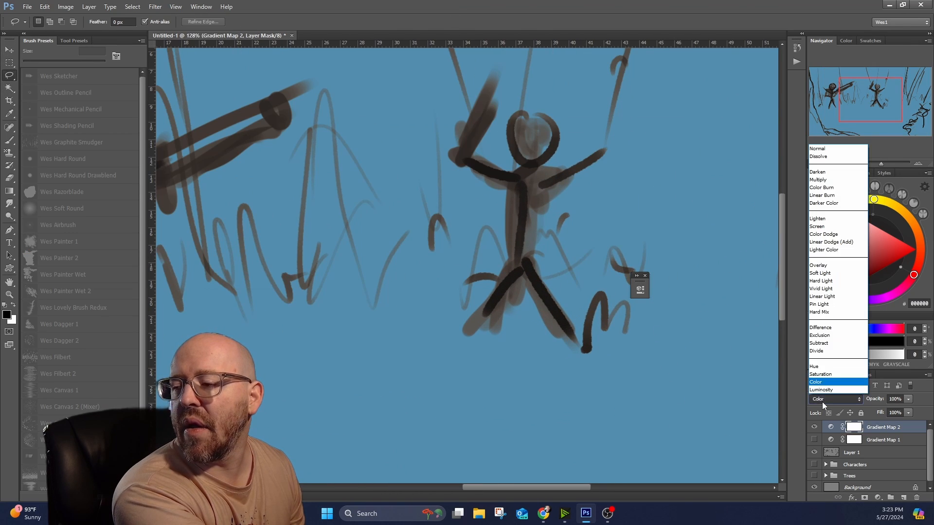
left_click(818, 148)
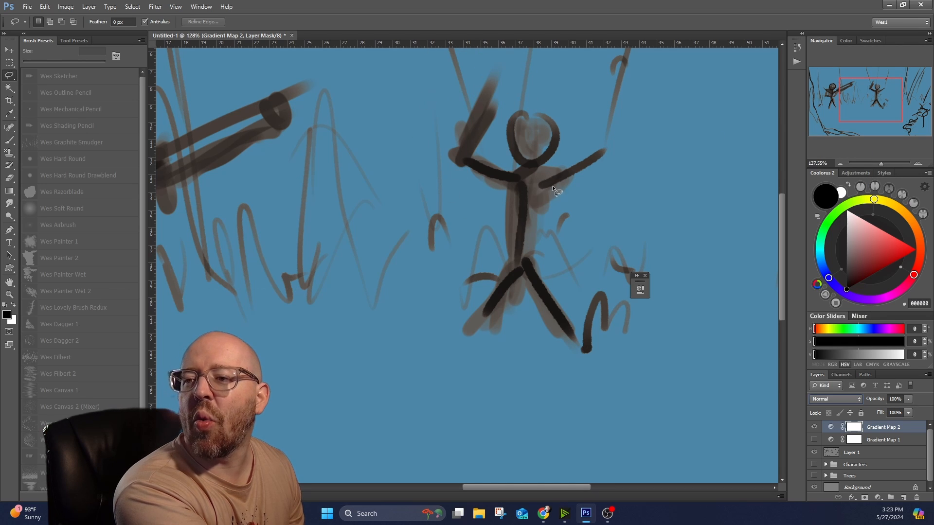
left_click(836, 398)
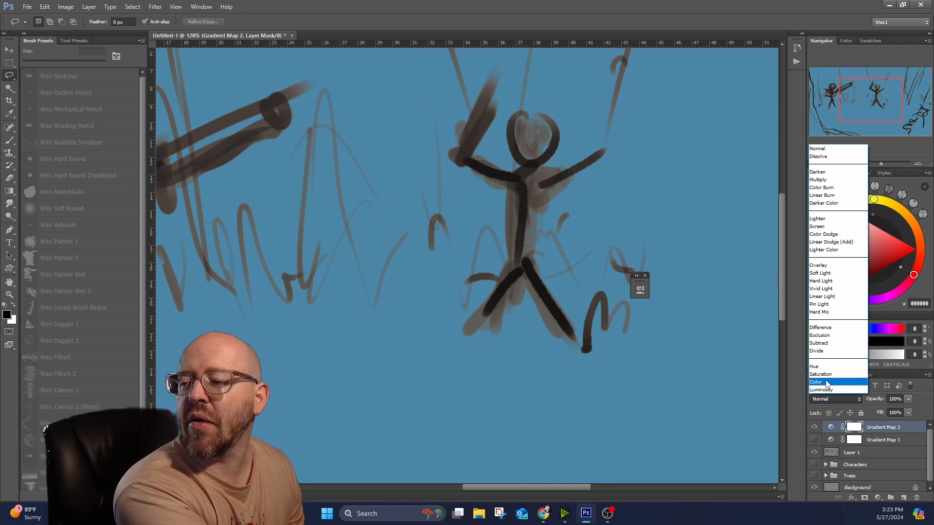
left_click(828, 380)
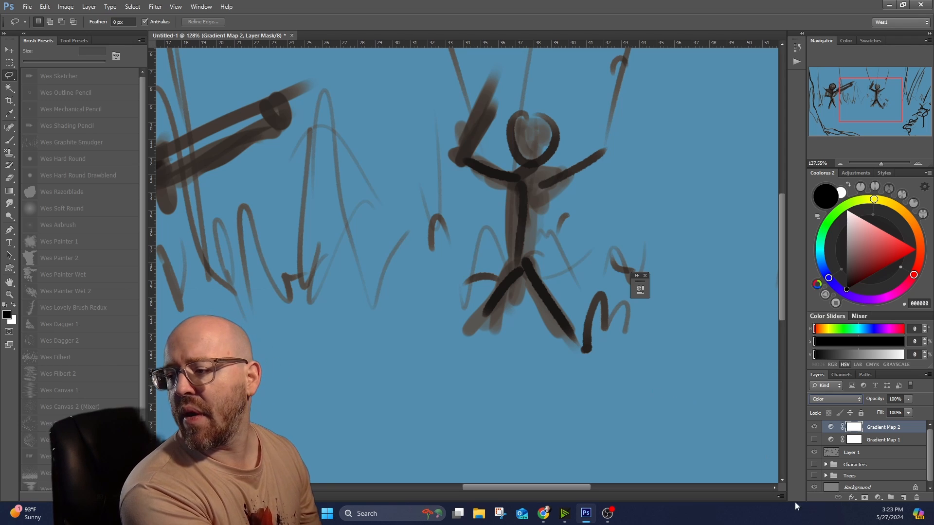
Hide Gradient Map 2, show Gradient Map 1 and set its blending mode to Color.
left_click(813, 426)
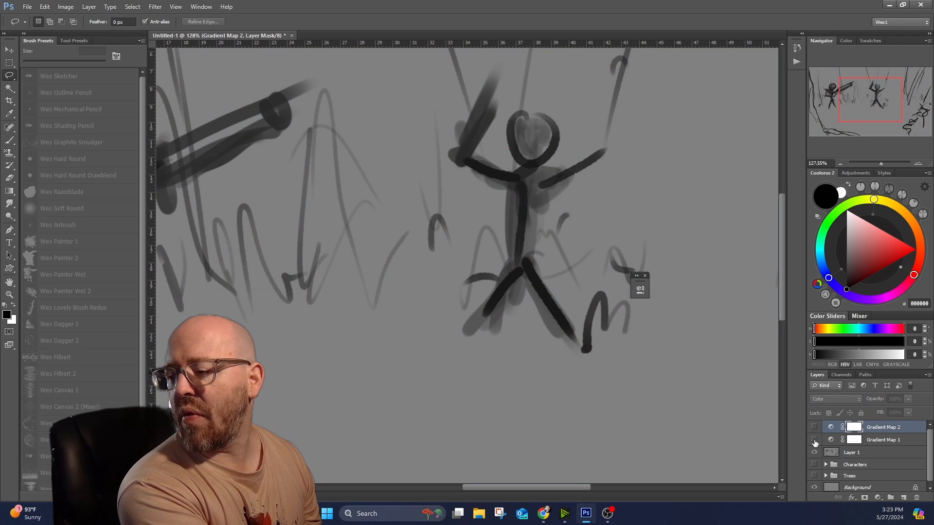
left_click(813, 439)
left_click(877, 440)
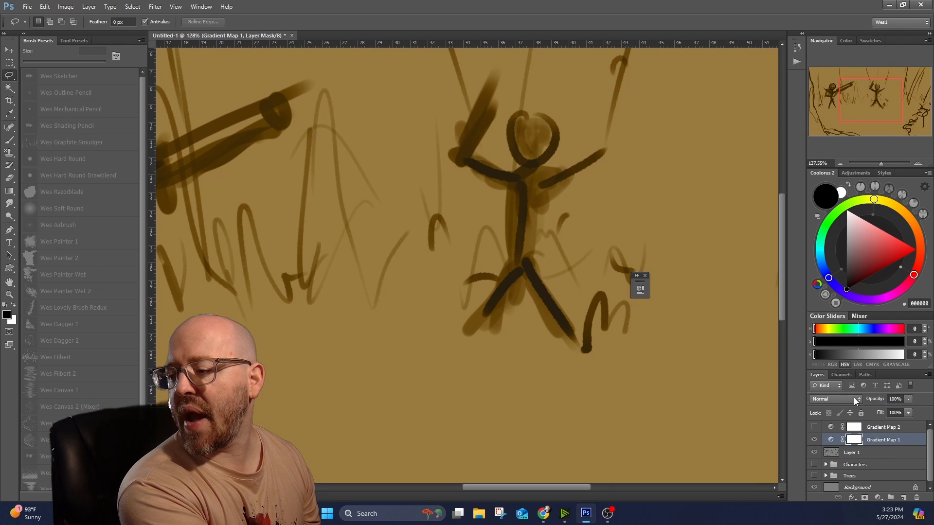
left_click(855, 399)
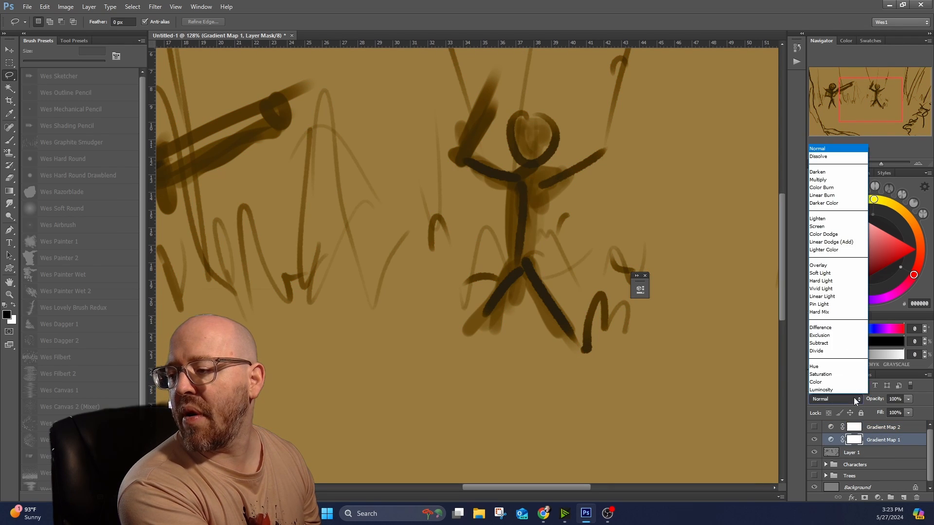
left_click(826, 383)
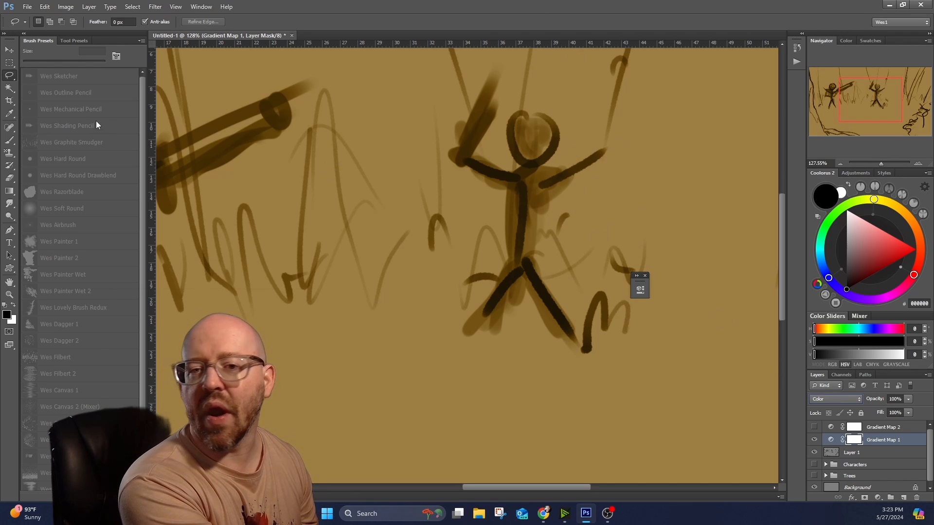
scroll(355, 272, "down", 5)
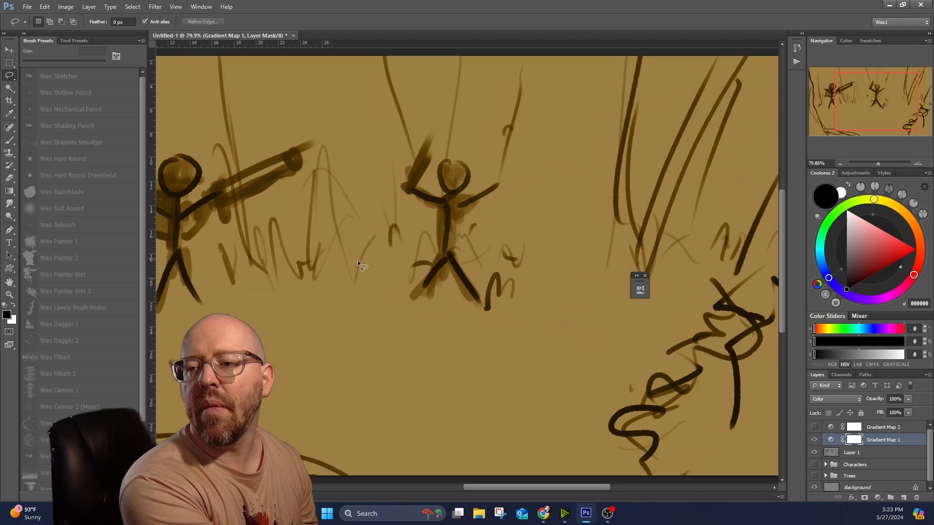
scroll(543, 491, "left", 2)
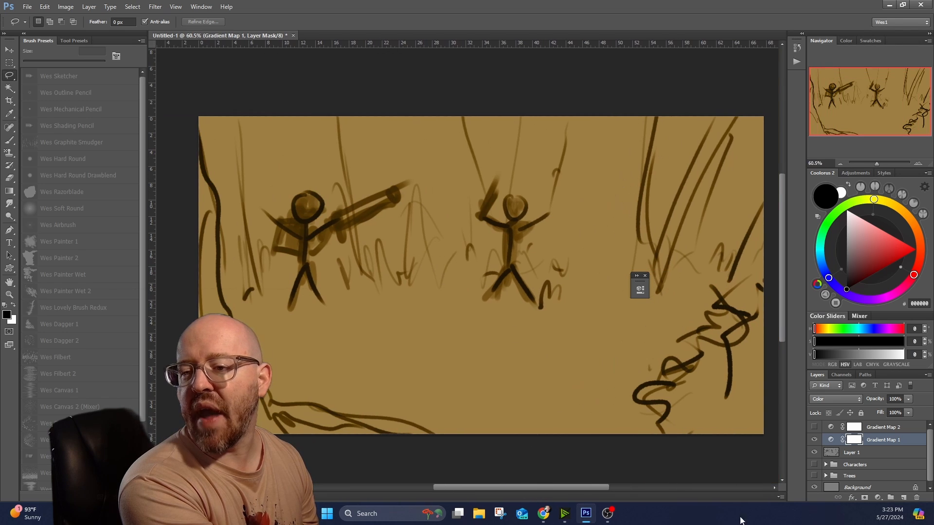
Rename the Gradient Map 1 layer as Warm Gradient.
double_click(884, 440)
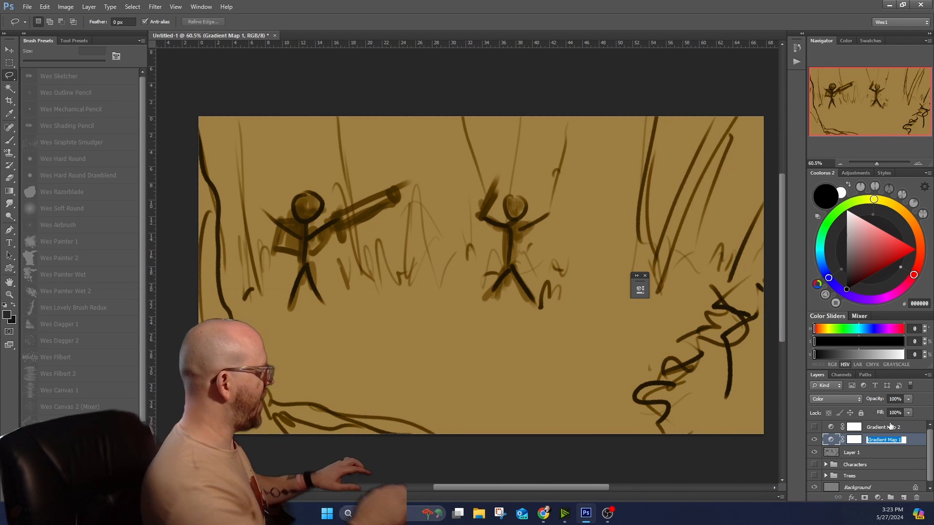
type("Warm Gradient")
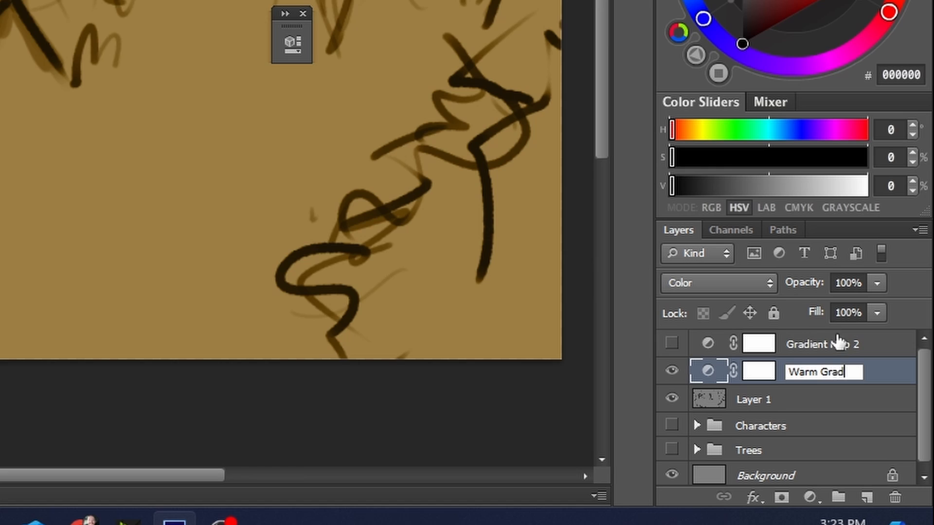
key("Return")
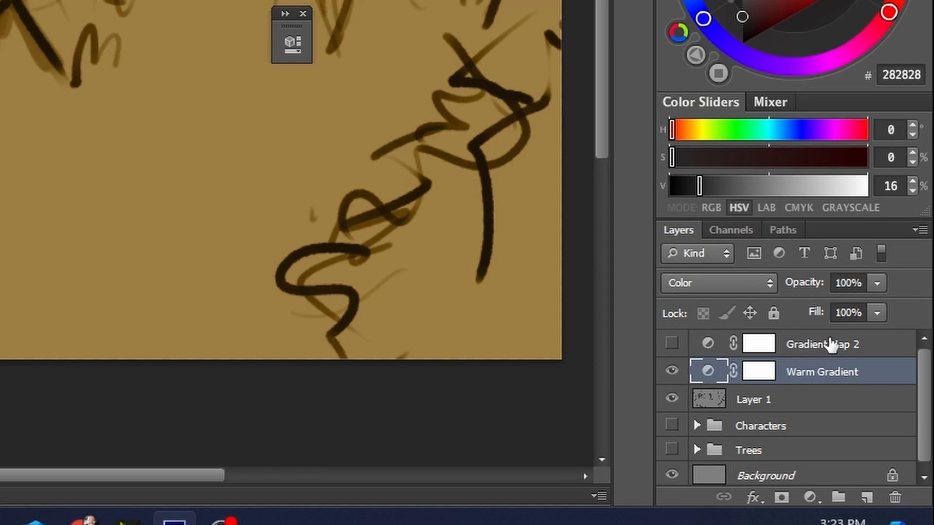
Rename the Gradient Map 2 layer as Cool Gradient.
double_click(810, 352)
type("Co")
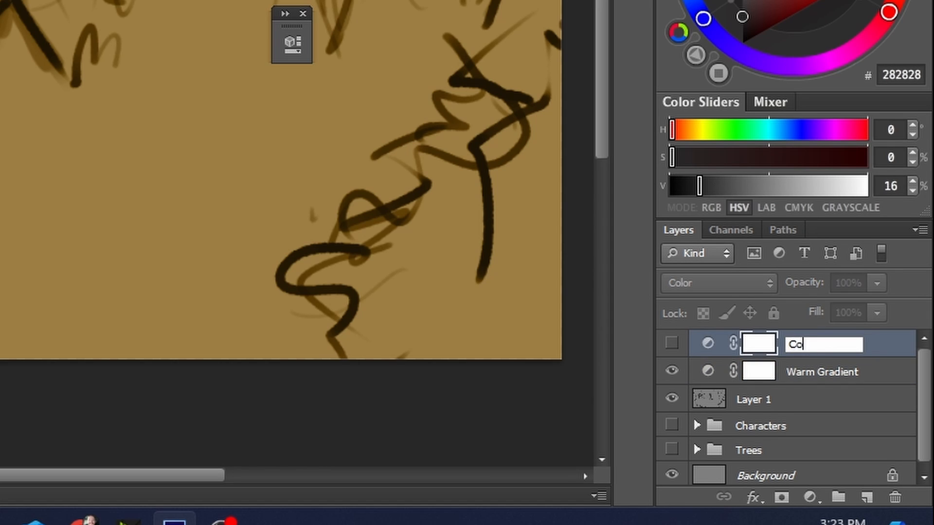
type("ol Gradient")
key("Return")
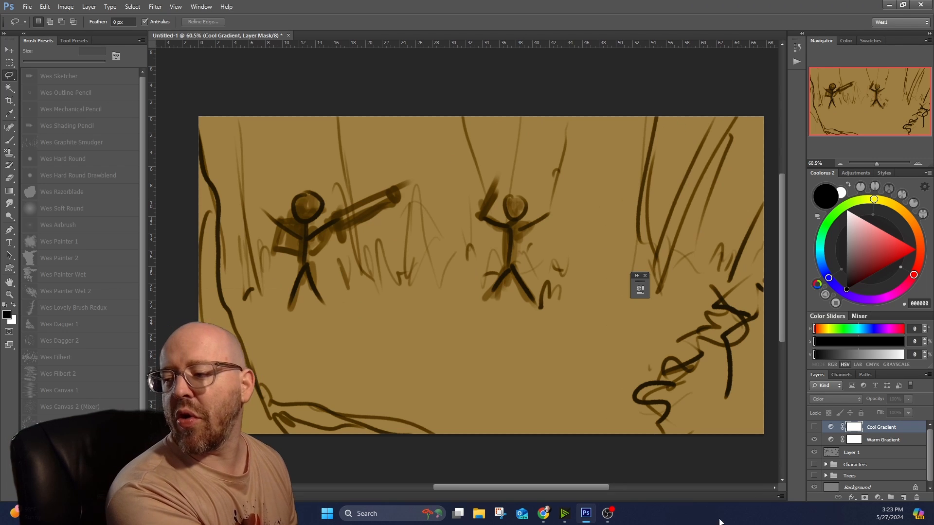
Compare the canvas under the Cool Gradient and Warm Gradient layers, and delete the Cool Gradient layer.
left_click(813, 427)
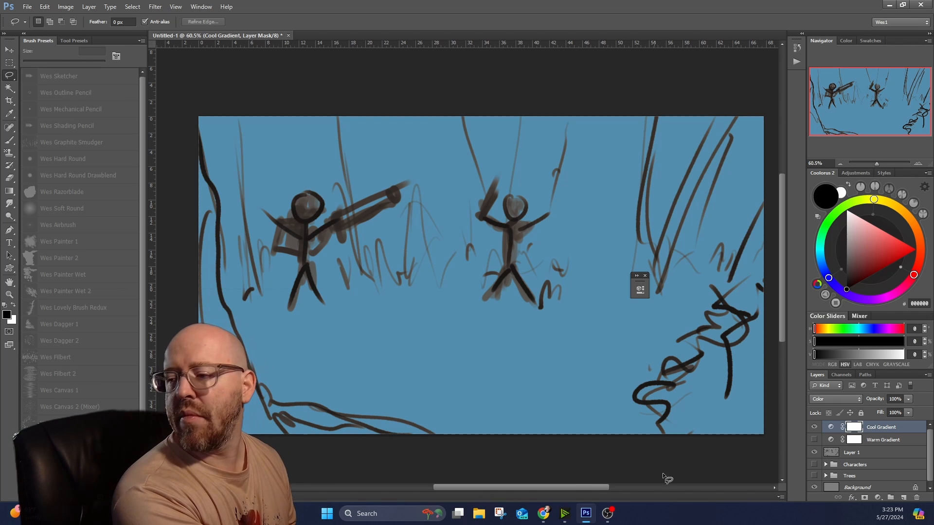
left_click(813, 428)
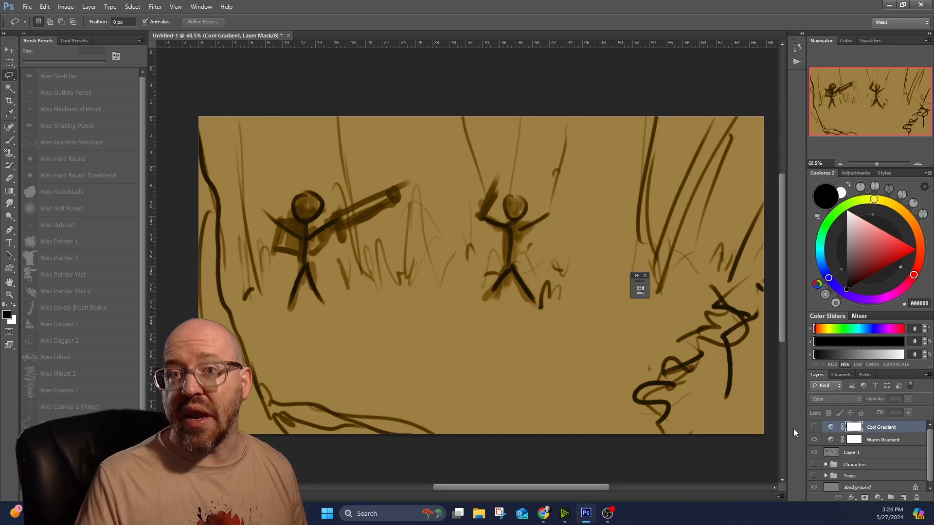
left_click(900, 428)
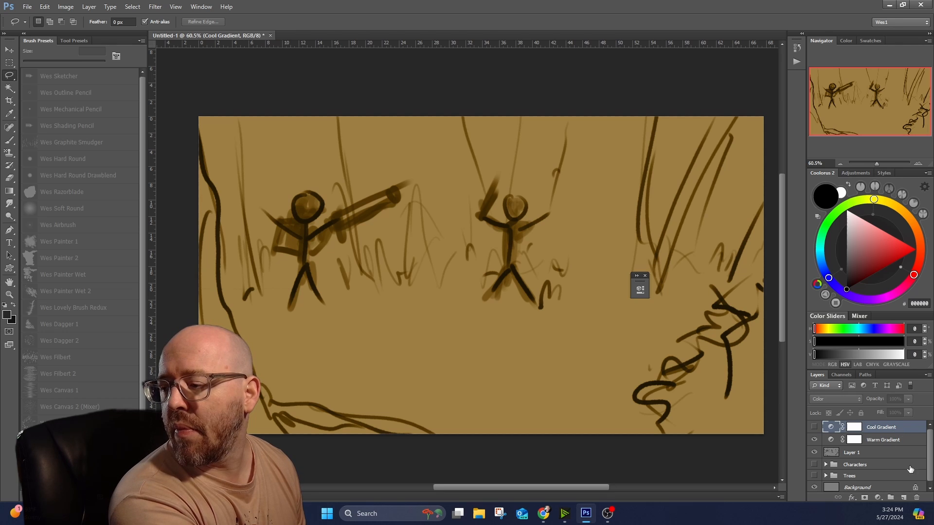
left_click(916, 499)
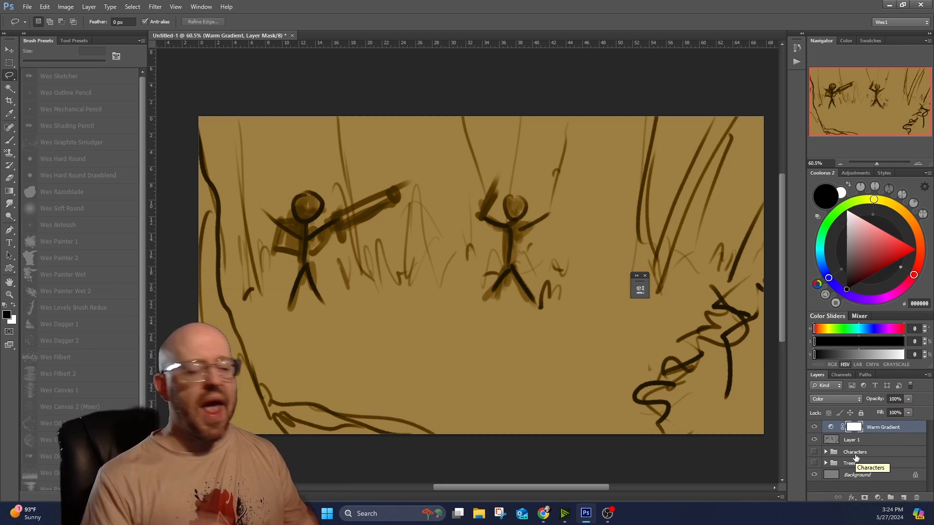
Hide the Warm Gradient layer and set up the Wes Painter 1 brush with muted green 5A7F44 as the foreground color.
left_click(814, 427)
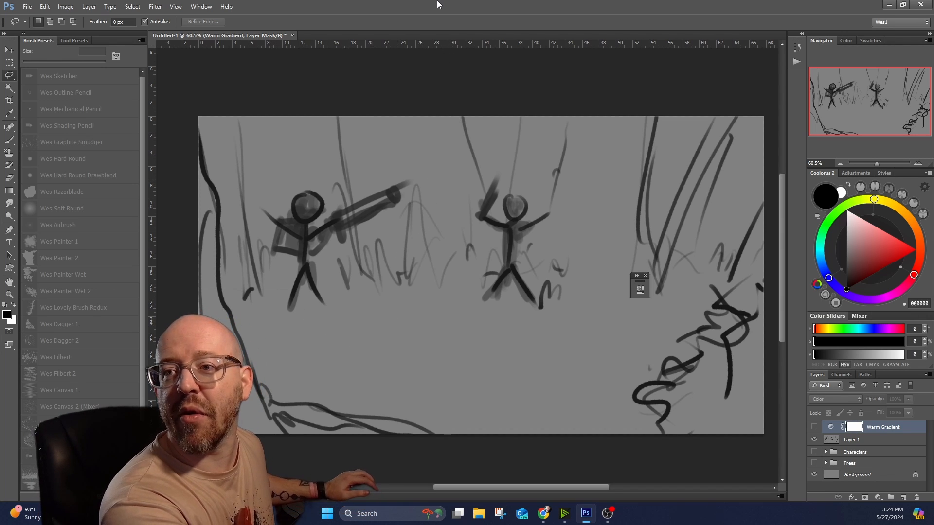
key("b")
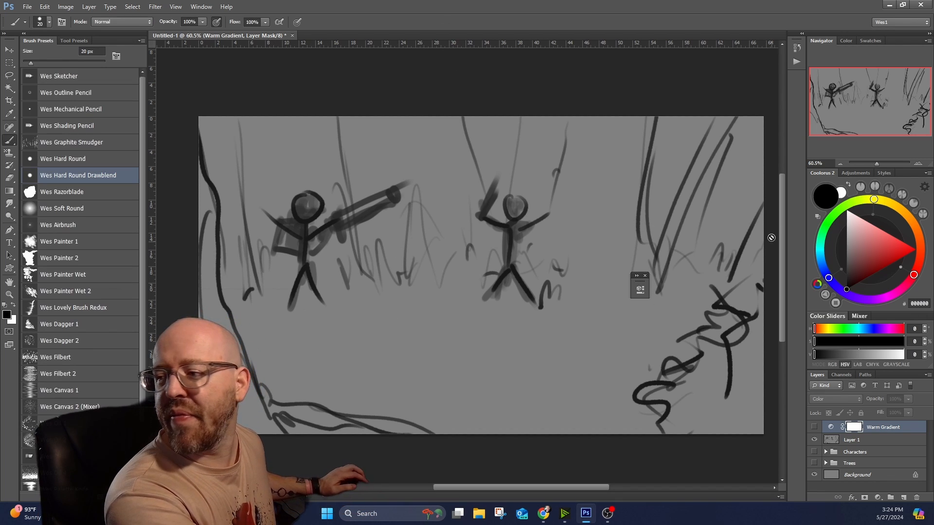
left_click(839, 211)
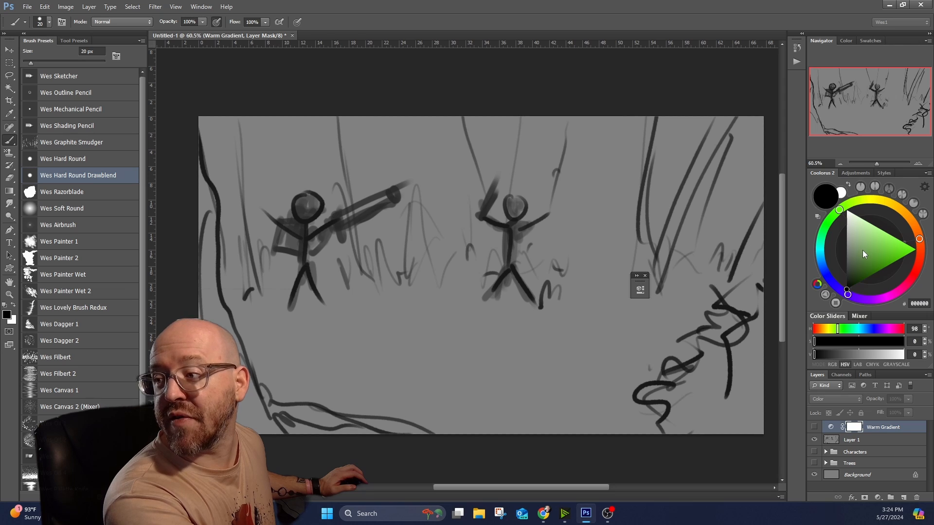
mouse_move(862, 249)
left_mouse_down()
mouse_move(876, 252)
mouse_move(862, 259)
left_mouse_up()
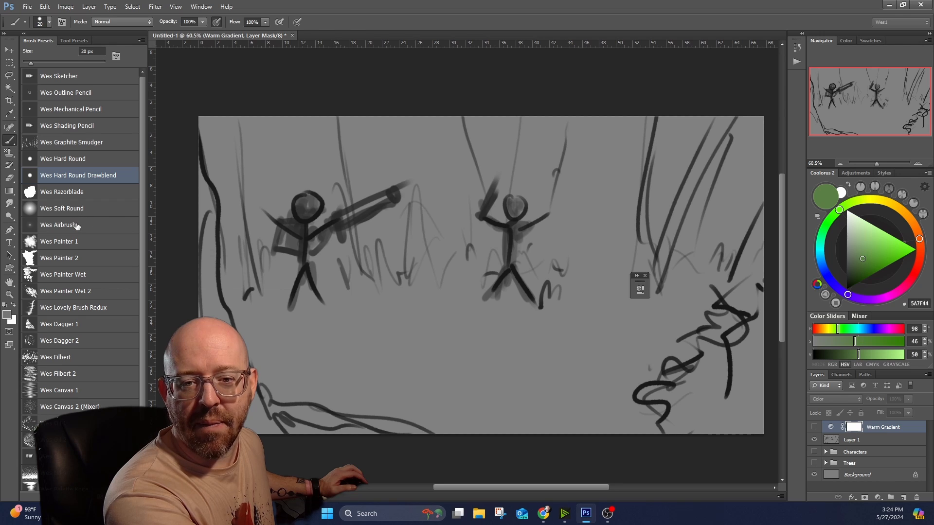
left_click(122, 242)
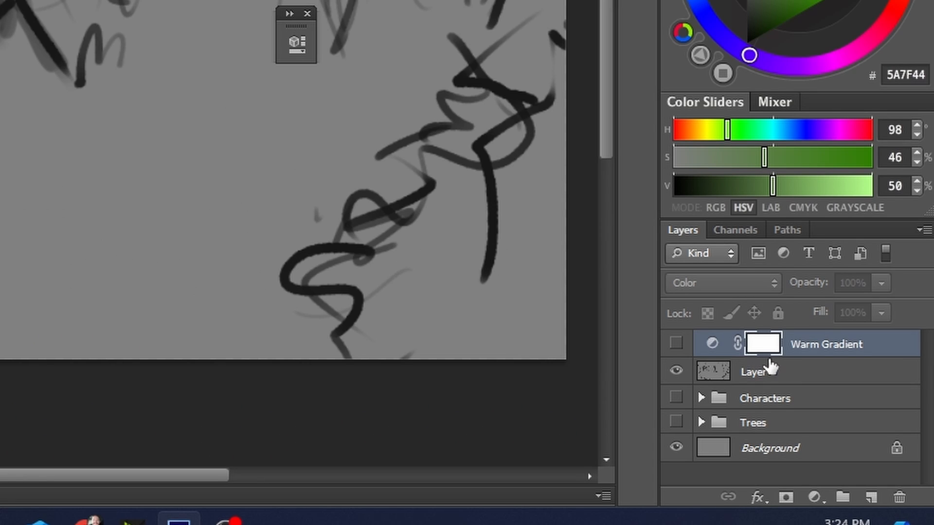
Add a new layer directly above Layer 1 and name it Colors.
left_click(771, 372)
left_click(872, 496)
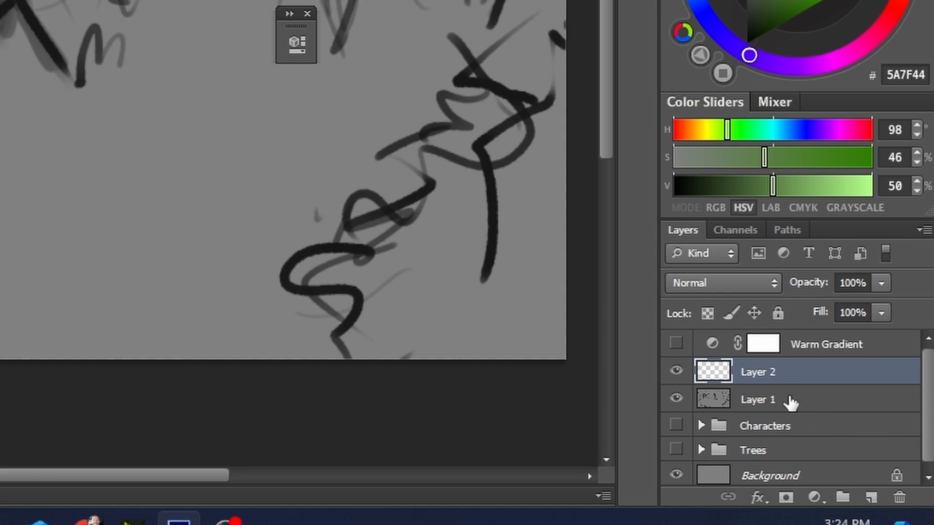
double_click(774, 372)
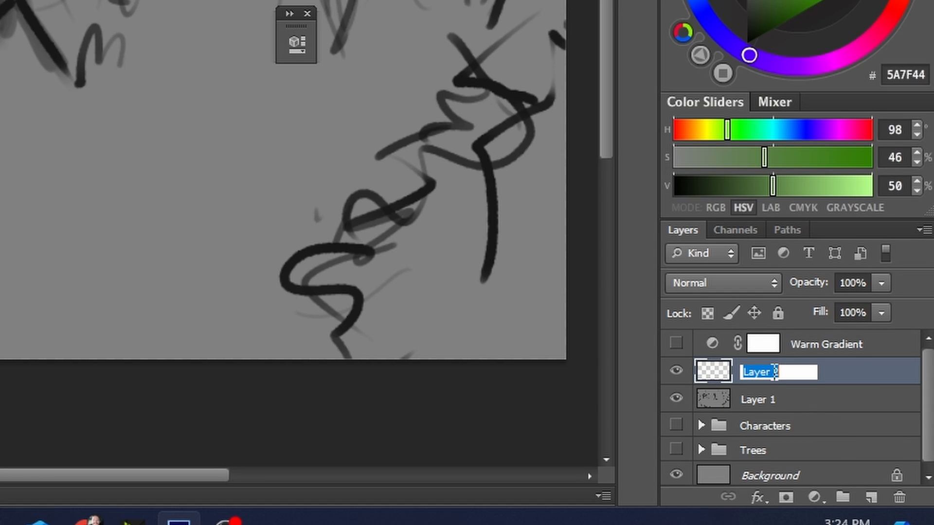
type("Colors")
key("Return")
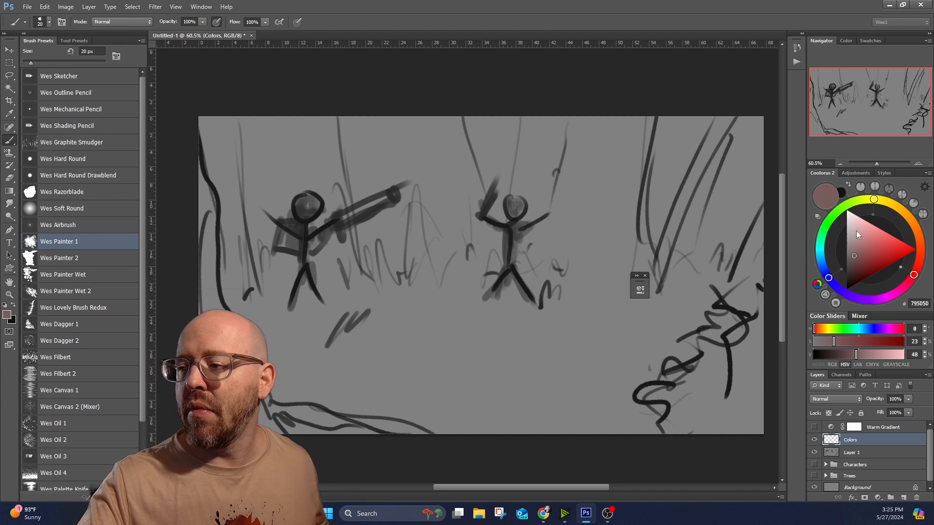
Set the foreground color to muted green 507D47 for painting on the Colors layer.
left_click(833, 224)
left_click(868, 249)
left_click(861, 259)
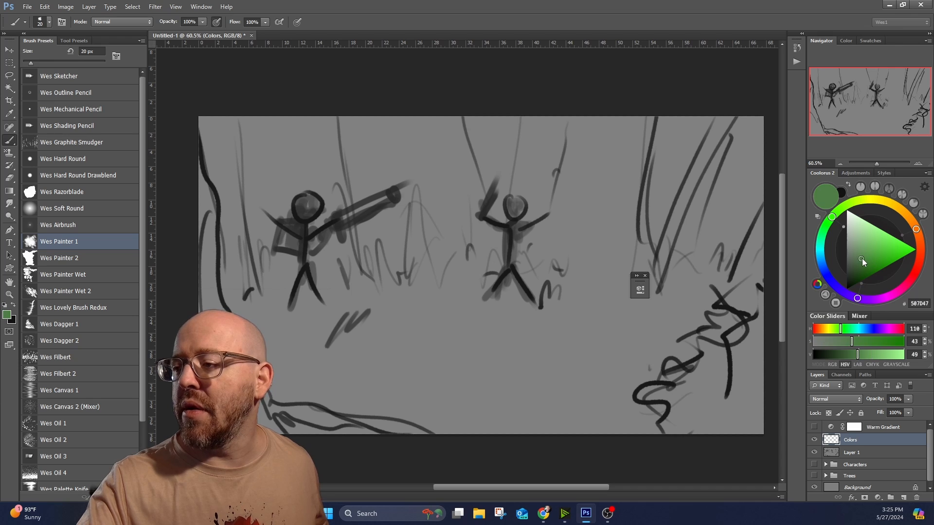
Enlarge the brush to 90 px and block in the grassy ground across the scene with muted green.
key("]")
key("]")
key("]")
key("]")
key("]")
key("]")
key("]")
key("]")
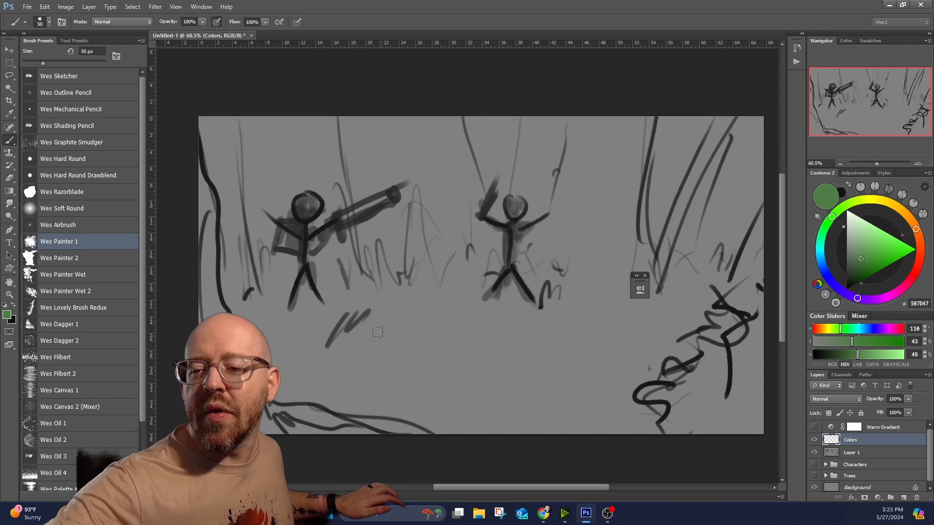
mouse_move(384, 285)
left_mouse_down()
mouse_move(344, 341)
mouse_move(290, 346)
left_mouse_up()
mouse_move(243, 282)
left_mouse_down()
mouse_move(345, 363)
mouse_move(481, 335)
mouse_move(645, 343)
mouse_move(715, 306)
mouse_move(602, 384)
mouse_move(446, 384)
mouse_move(426, 417)
left_mouse_up()
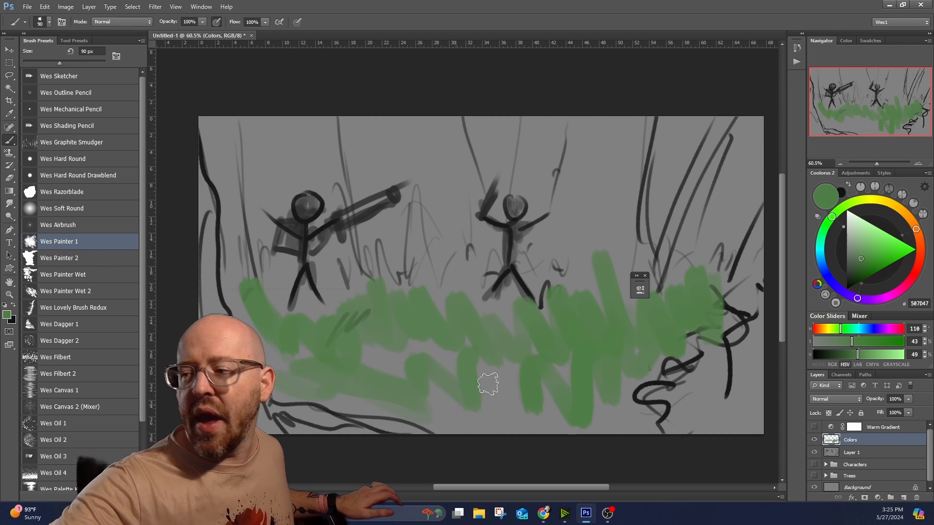
Set the foreground color to brown (HSV 28, 54, 36) and paint the left tree trunk and its root on the ground.
left_click(916, 233)
left_click(861, 268)
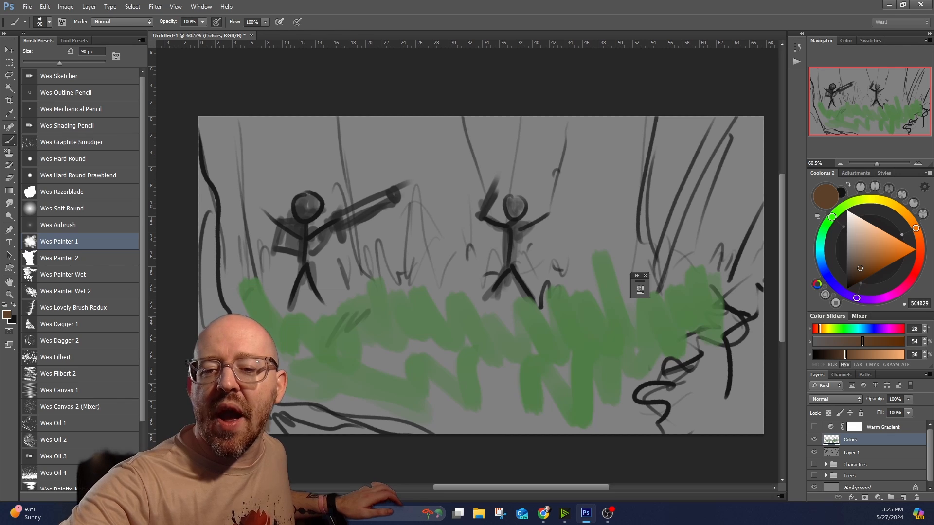
mouse_move(212, 159)
left_mouse_down()
mouse_move(209, 197)
mouse_move(282, 422)
mouse_move(389, 431)
left_mouse_up()
left_click(701, 388)
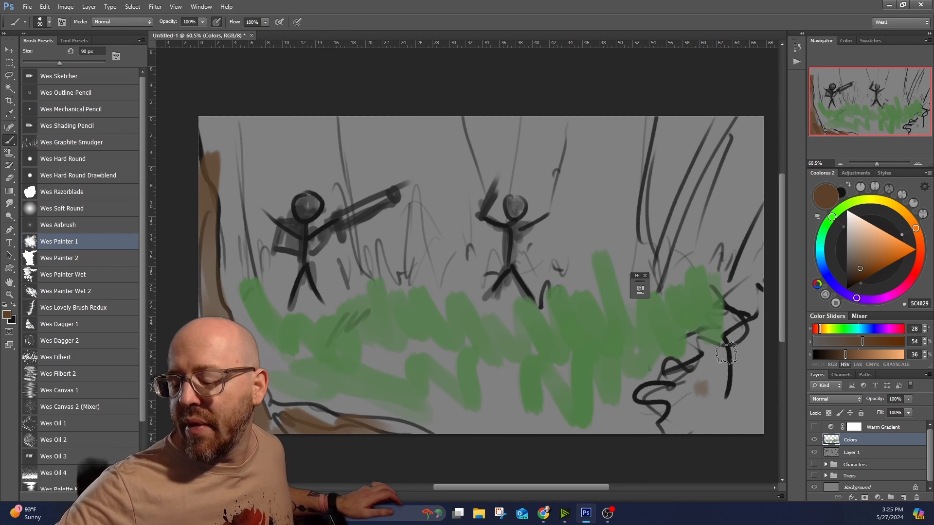
Set the foreground color to dark green 15310F and fill in the bush in the canvas's lower right corner.
left_click(902, 211)
left_click(860, 271)
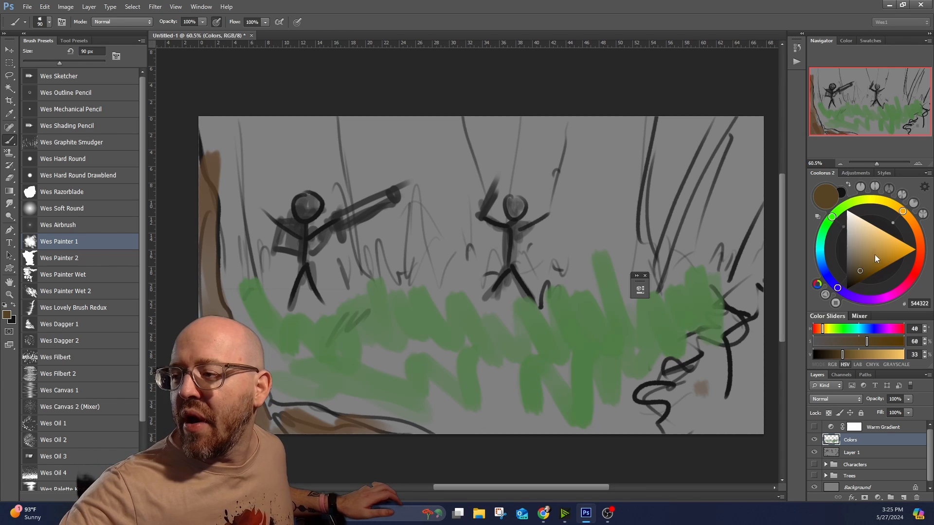
left_click(848, 222)
left_click_drag(863, 274, 855, 279)
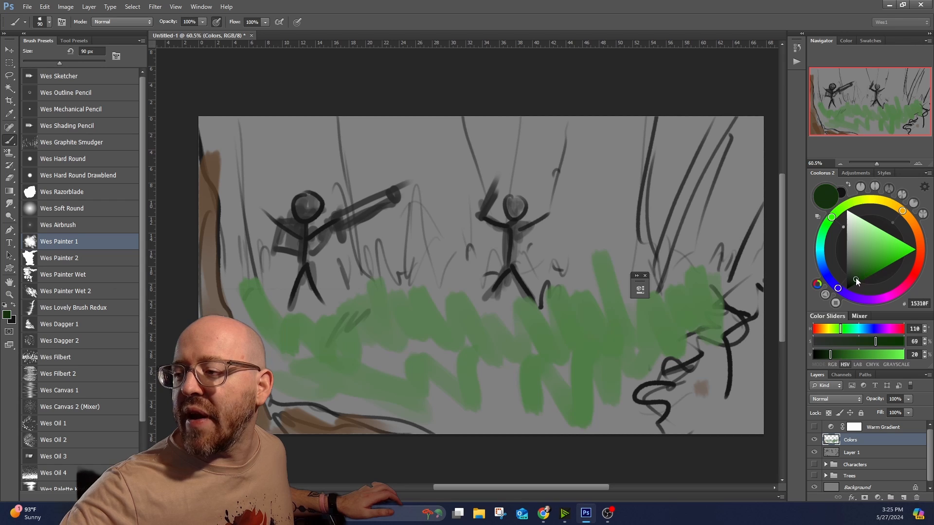
mouse_move(734, 369)
left_mouse_down()
mouse_move(712, 370)
mouse_move(686, 412)
mouse_move(662, 392)
mouse_move(673, 441)
mouse_move(715, 389)
mouse_move(740, 433)
mouse_move(758, 405)
mouse_move(761, 289)
left_mouse_up()
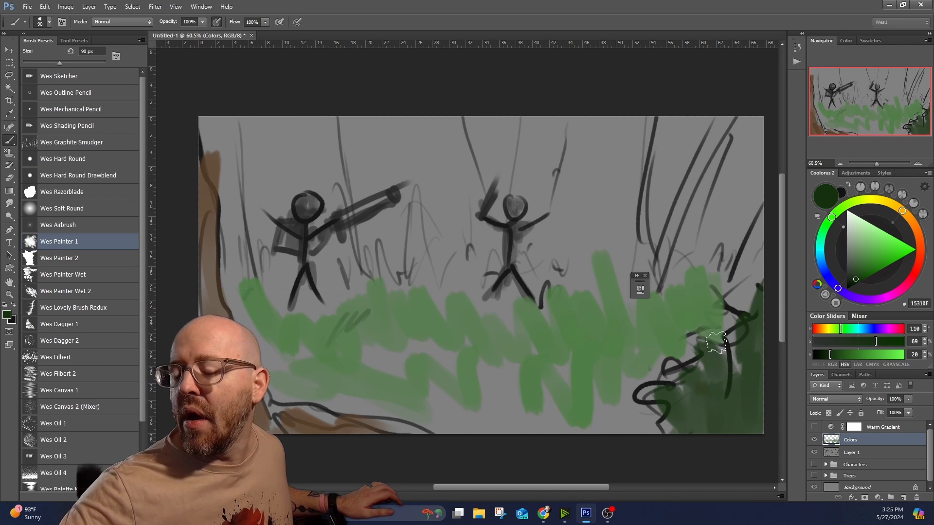
Mix light yellow-green C0DE7E from the grass color and paint highlights on the right part of the grass with a smaller brush.
left_click(622, 335, "alt")
left_click(852, 205)
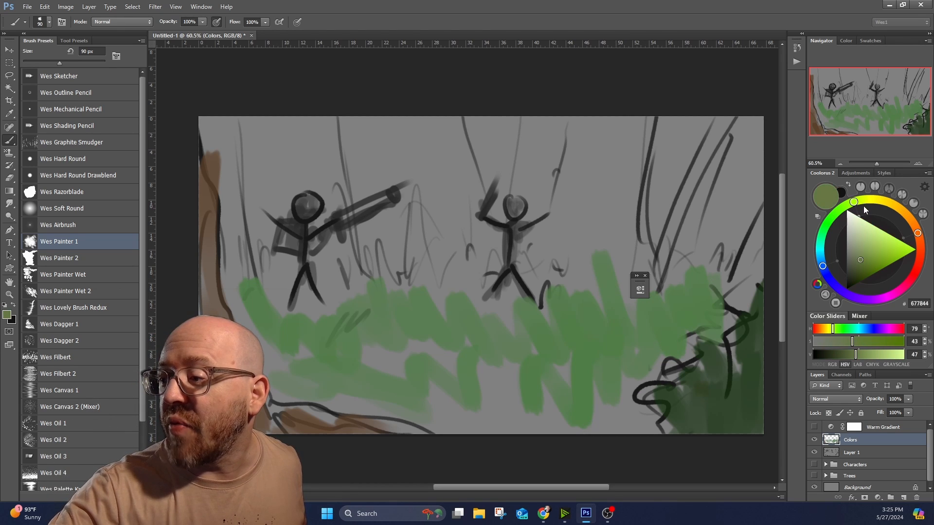
left_click(872, 236)
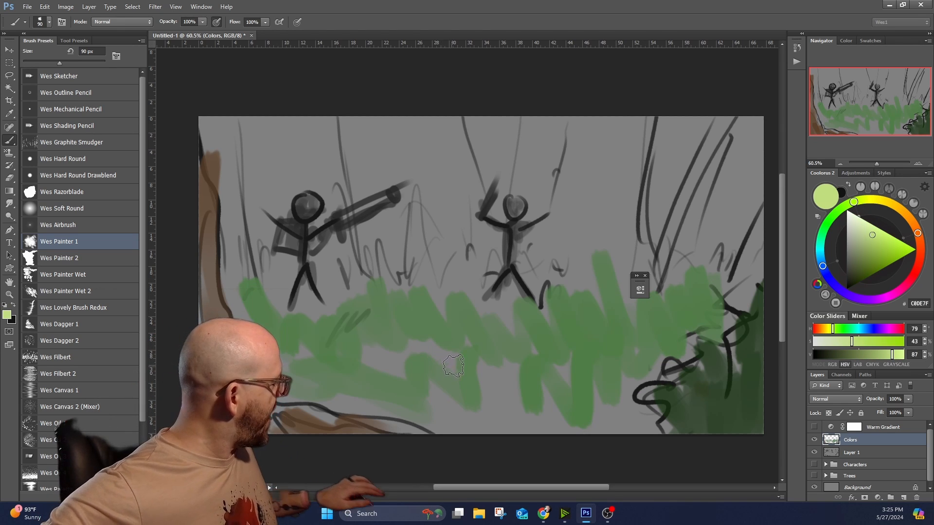
key("bracketleft")
key("bracketleft")
key("bracketleft")
key("bracketleft")
key("bracketleft")
left_click_drag(590, 339, 609, 330)
key("bracketleft")
left_click_drag(624, 329, 629, 331)
mouse_move(646, 317)
left_mouse_down()
mouse_move(649, 331)
mouse_move(614, 335)
left_mouse_up()
Reduce the brush to 30 px and dab yellow-green highlights on both stick figures' heads.
key("bracketleft")
key("bracketleft")
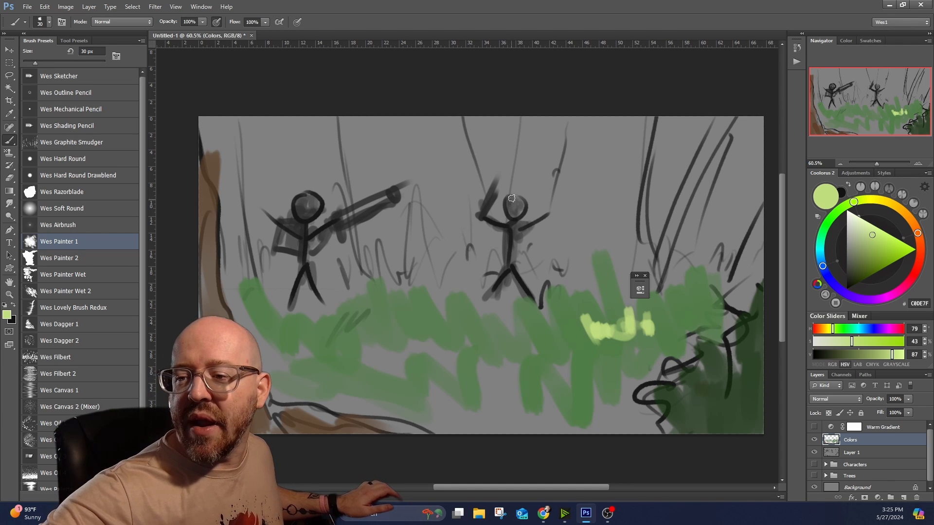
left_click_drag(509, 207, 511, 214)
left_click_drag(299, 203, 311, 204)
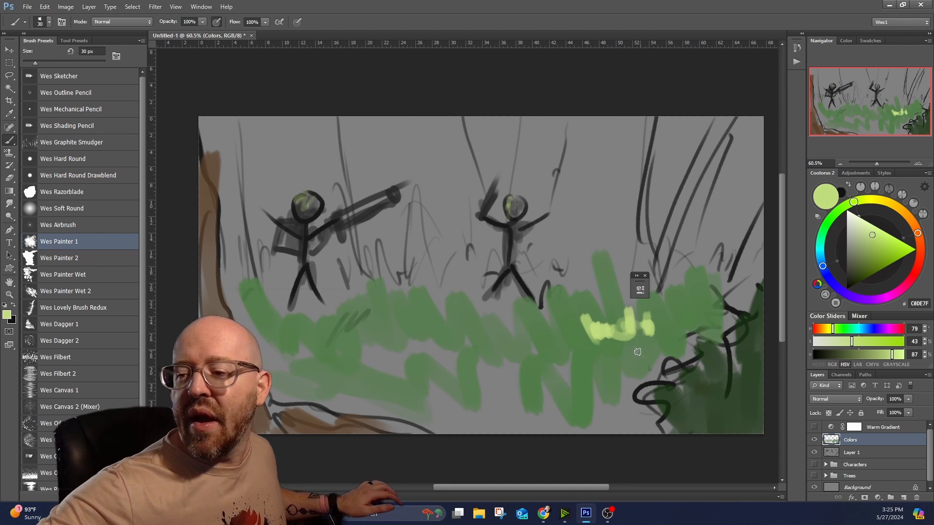
Add yellow-green blades around the grass highlight and draw light rays slanting down toward the two figures.
left_click_drag(576, 339, 564, 334)
left_click_drag(586, 291, 593, 323)
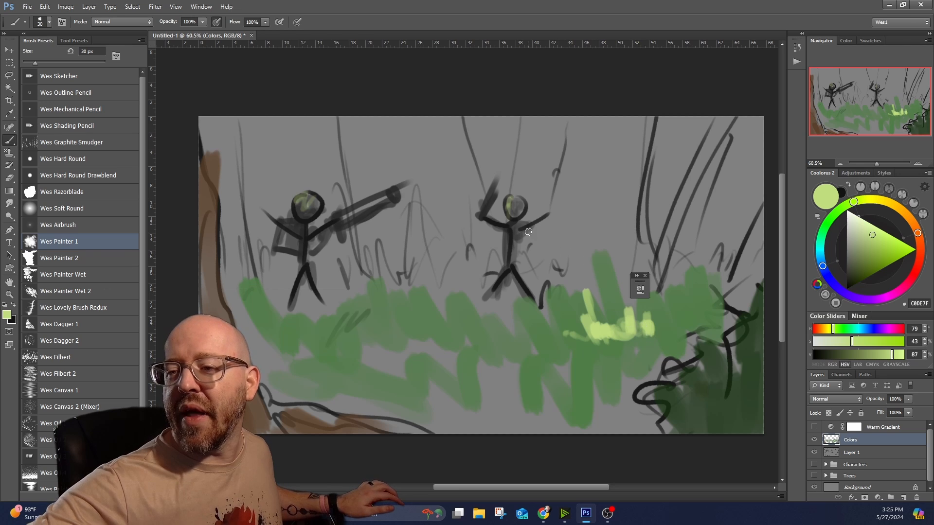
mouse_move(317, 130)
left_mouse_down()
mouse_move(405, 183)
mouse_move(496, 165)
left_mouse_up()
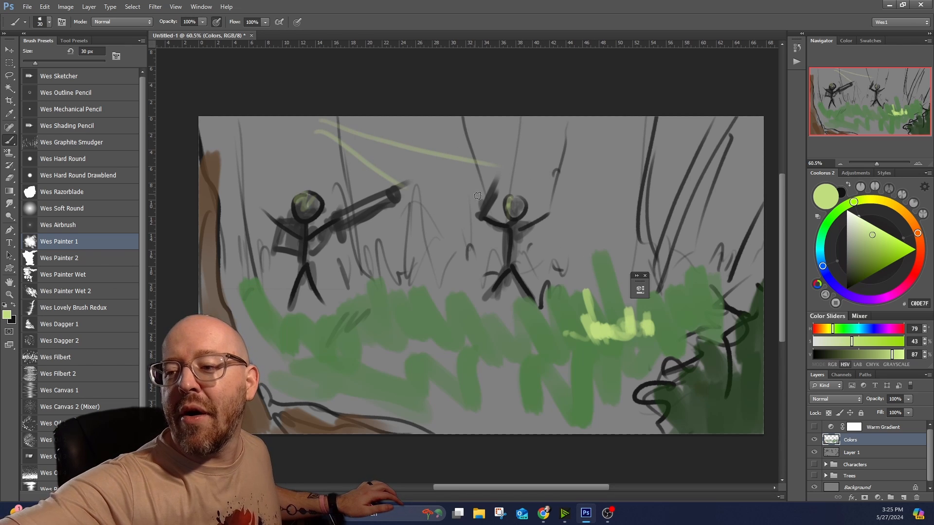
left_click_drag(610, 325, 677, 325)
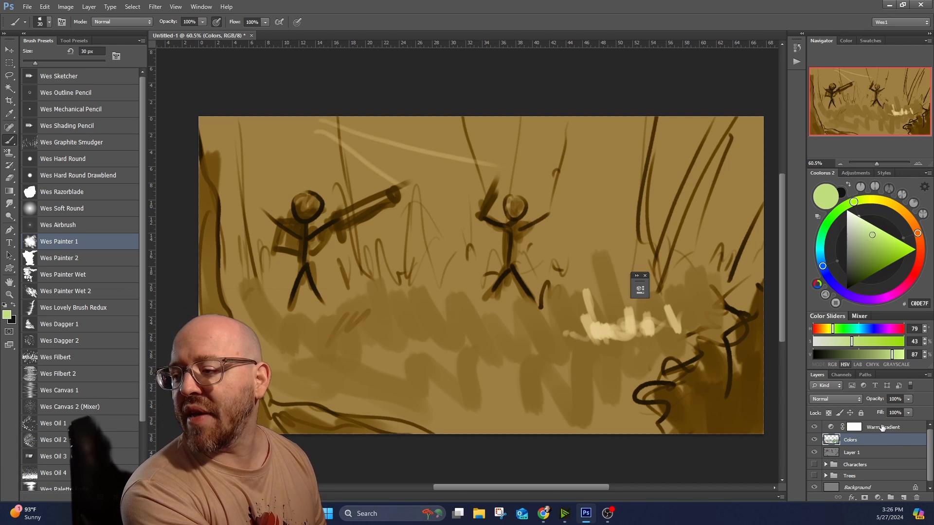
Lower the Warm Gradient layer's opacity to 55%.
left_click(883, 428)
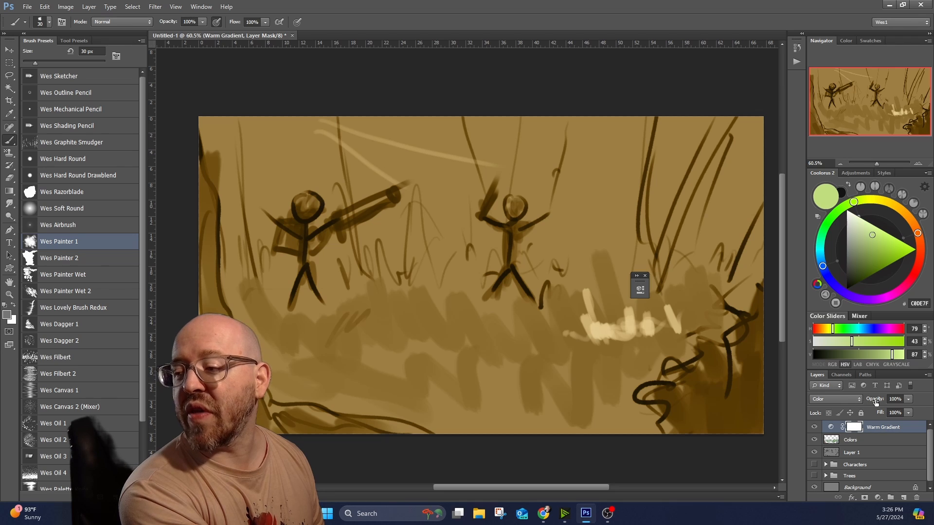
left_click(907, 400)
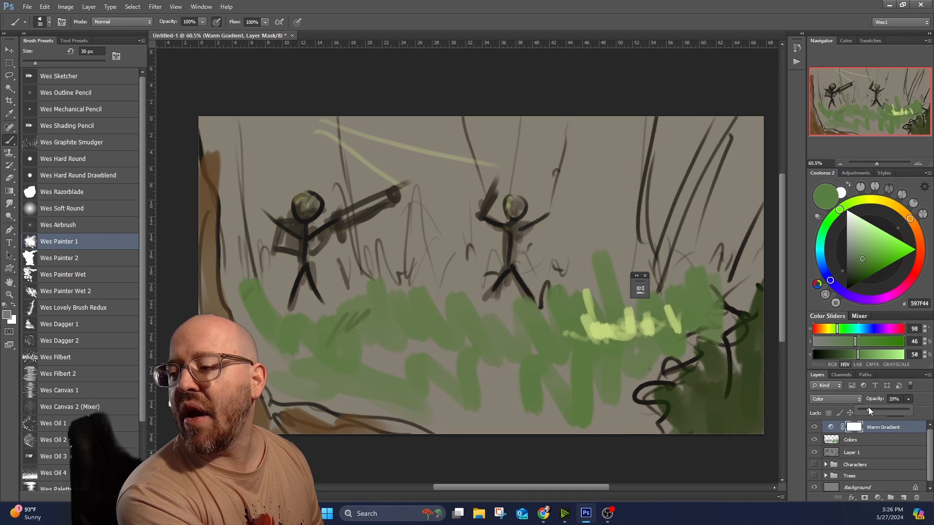
left_click_drag(866, 407, 876, 413)
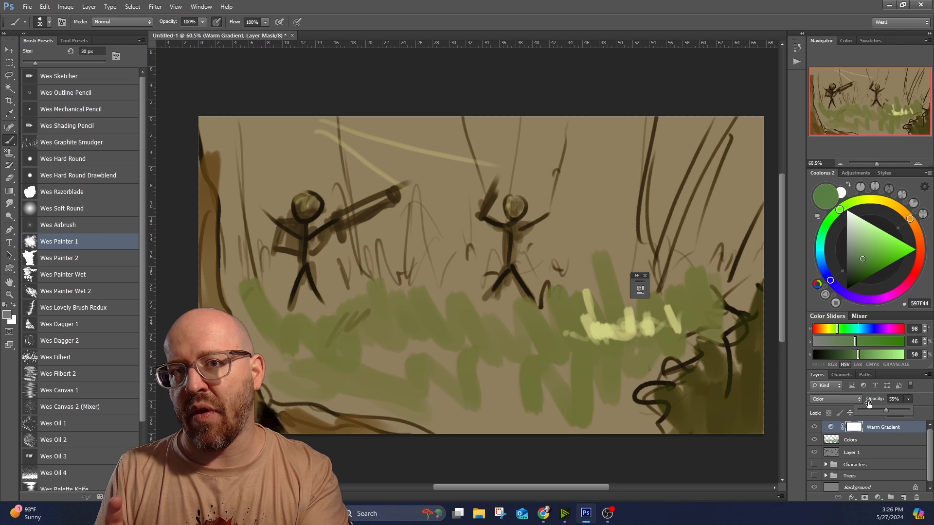
Delete Layer 1 and show the Characters and Trees groups in its place.
left_click(858, 454)
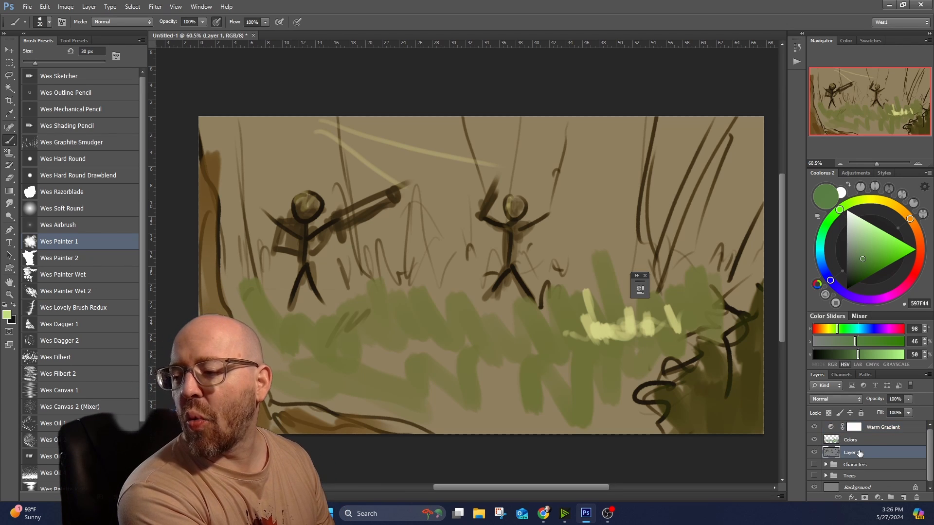
left_click(915, 498)
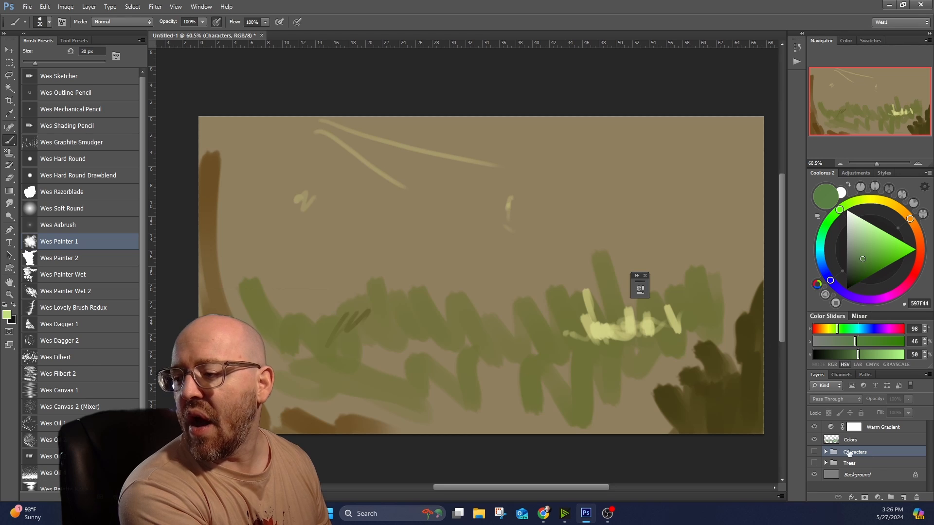
left_click(814, 452)
left_click(814, 462)
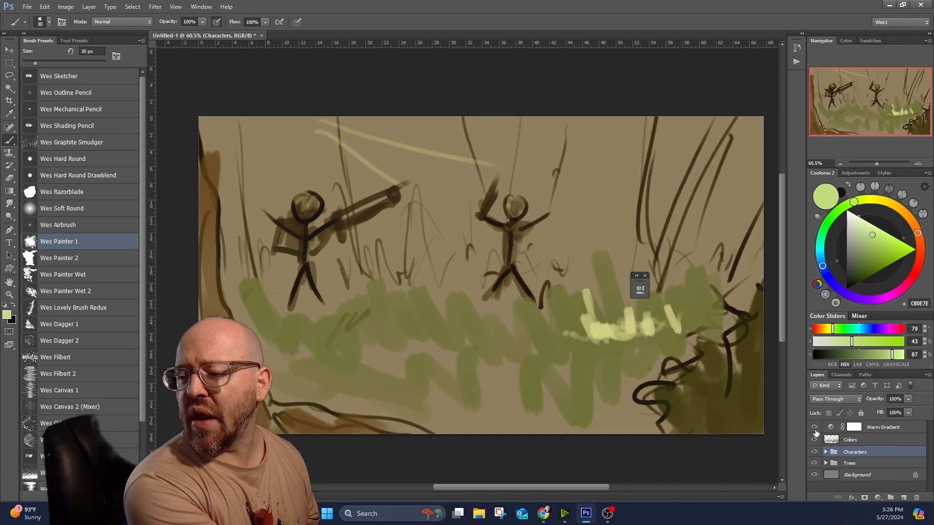
Hide the Warm Gradient layer and compare the canvas with and without the Colors layer.
left_click(814, 428)
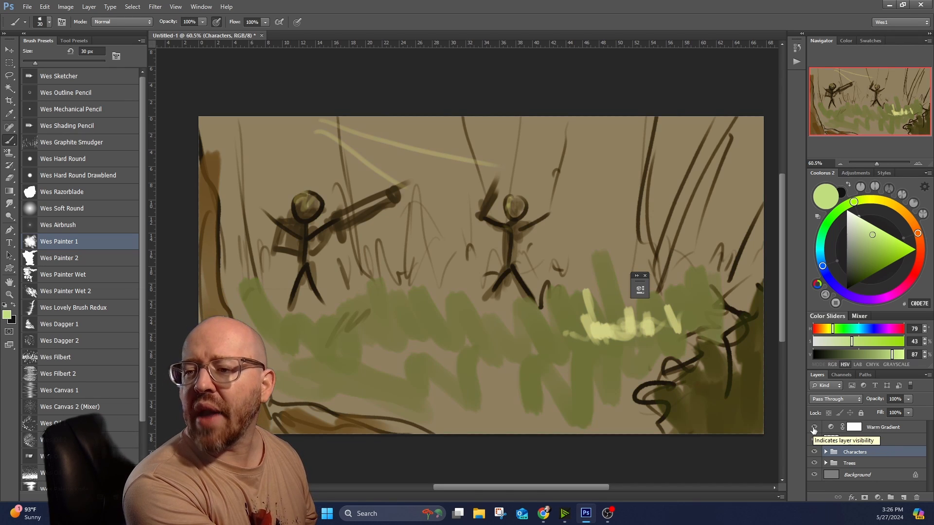
left_click(814, 427)
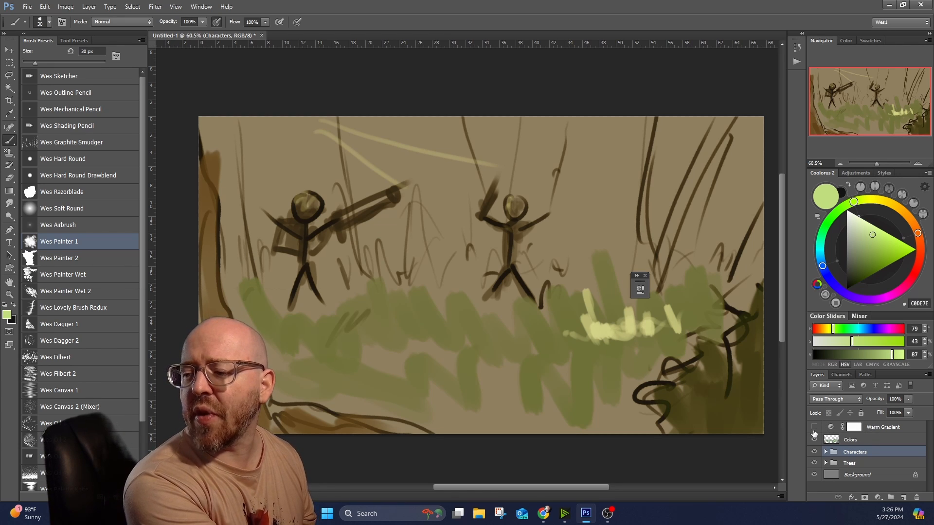
left_click(814, 439)
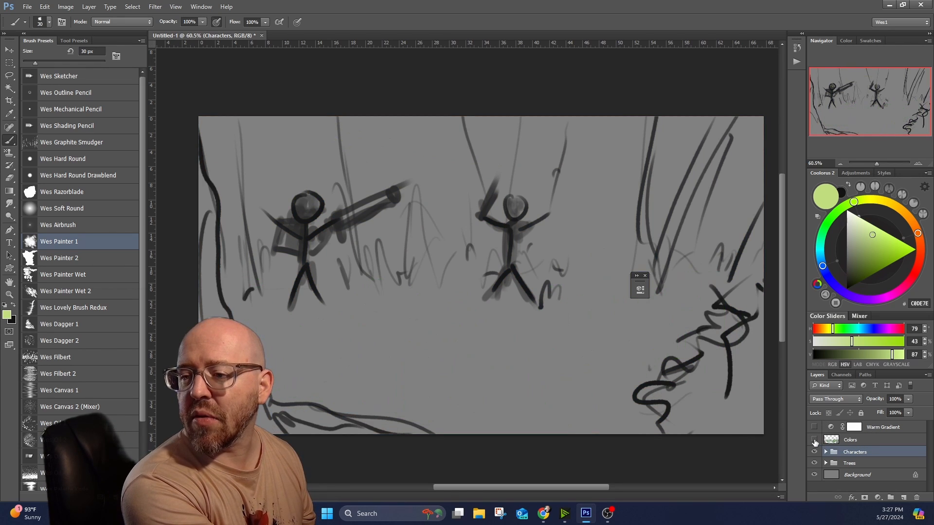
left_click(814, 440)
left_click(814, 440)
left_click(814, 439)
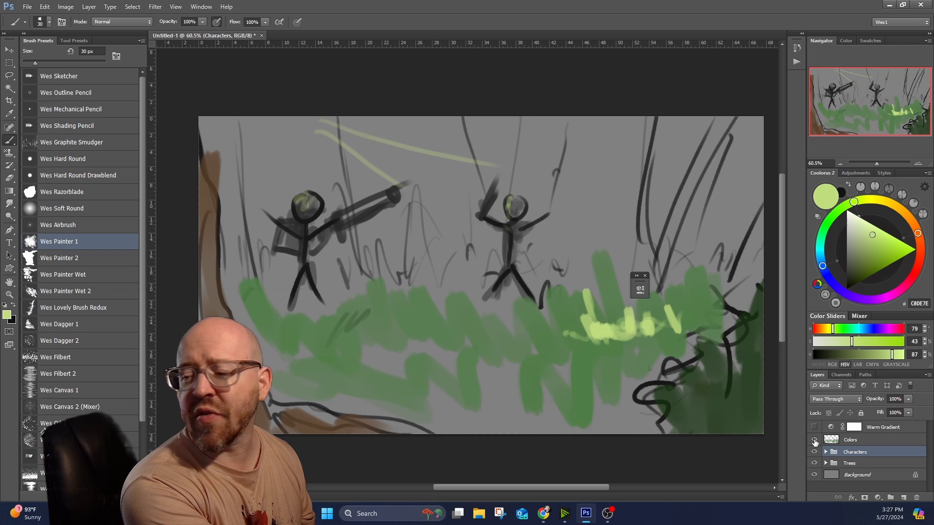
left_click(814, 439)
left_click(814, 440)
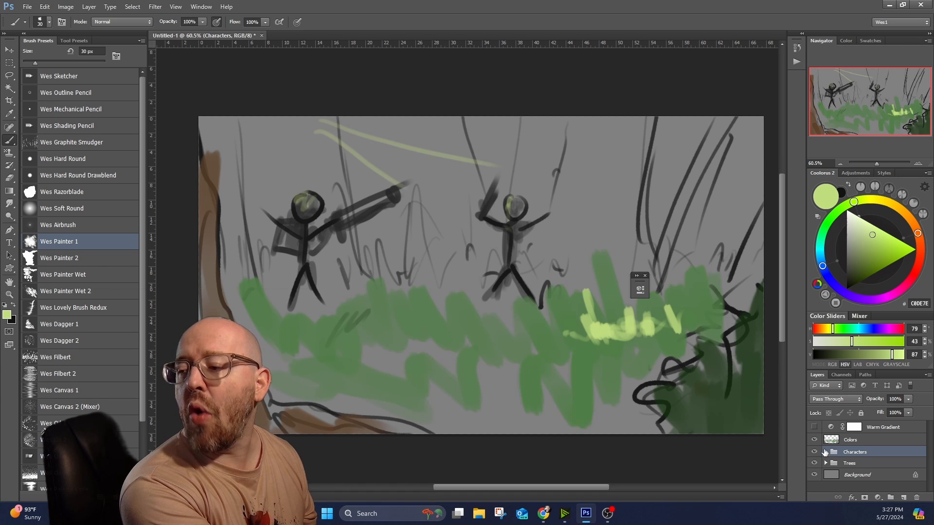
Expand the Characters group and examine its Character Right and Character Right Values layers.
left_click(825, 452)
left_click(858, 469)
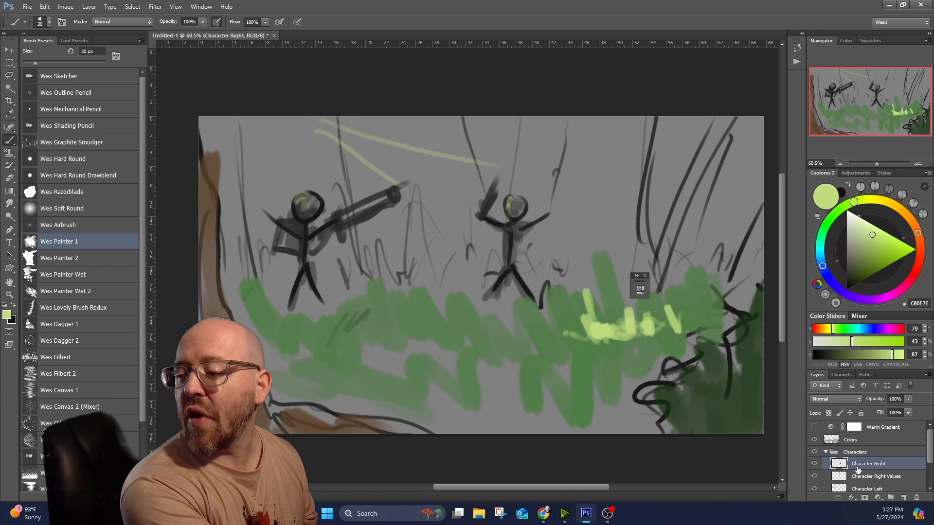
left_click(814, 463)
left_click(814, 464)
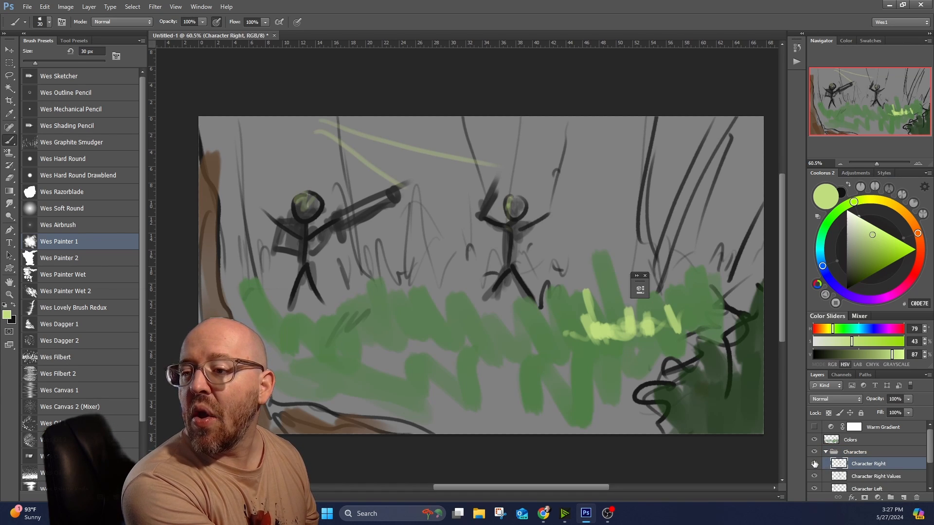
scroll(859, 471, "down", 1)
left_click(864, 465)
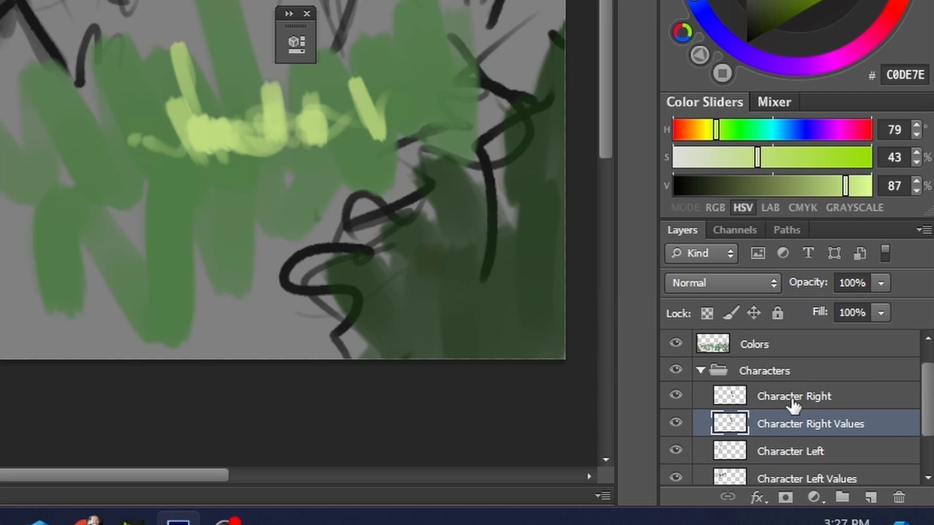
left_click(868, 453)
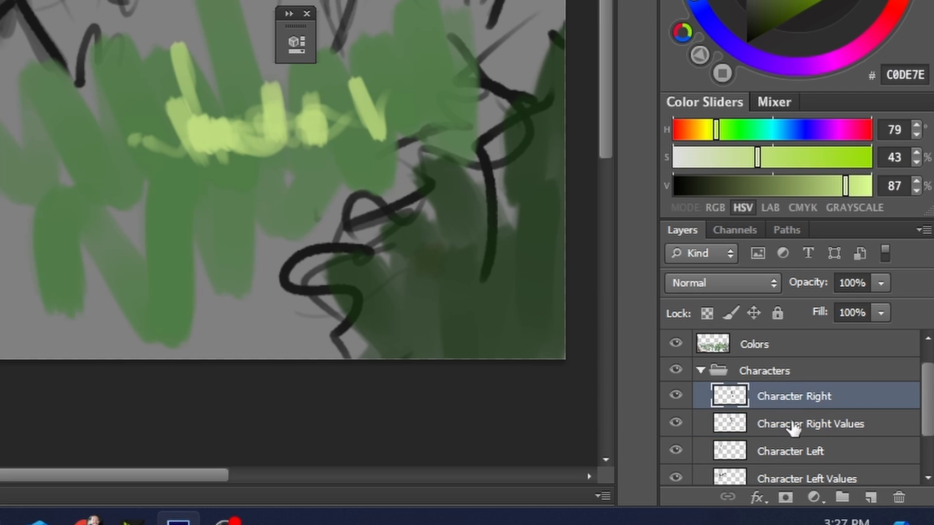
left_click(792, 428)
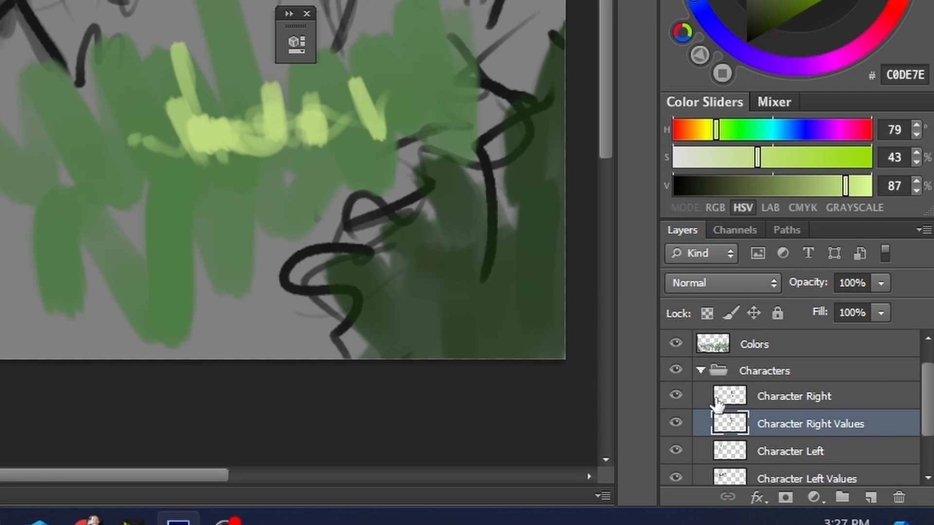
Compare the right figure with its line layer, its values layer and the whole Characters group hidden and shown.
left_click(675, 395)
left_click(675, 423)
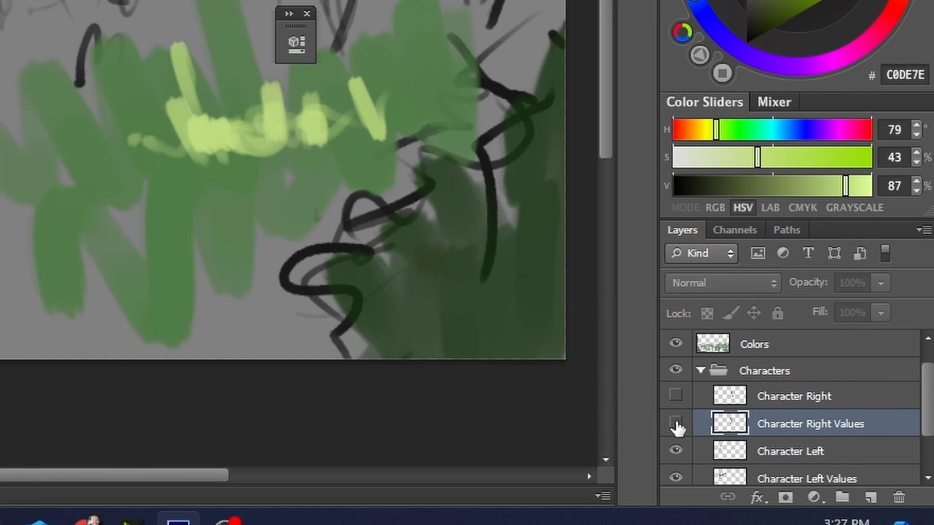
left_click(675, 423)
left_click(676, 371)
left_click(675, 371)
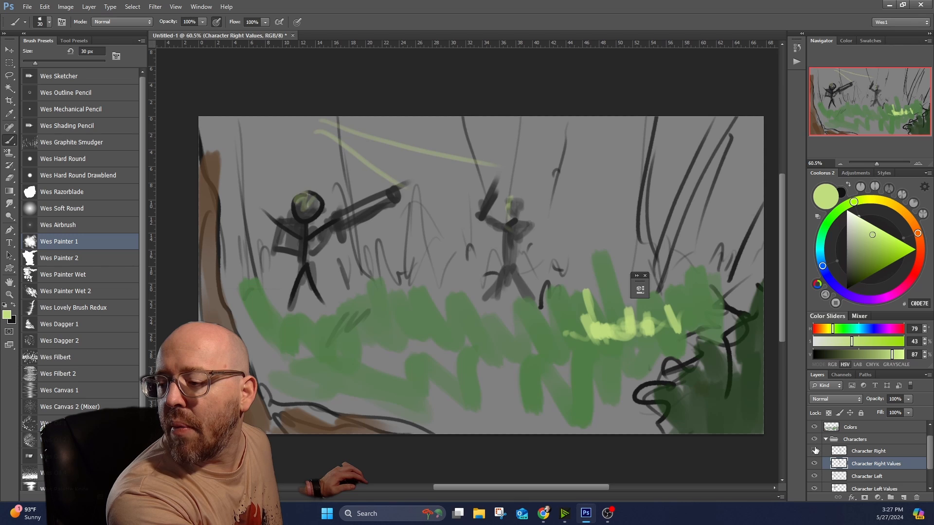
left_click(815, 451)
Create a layer group named Right inside the Characters group for the Character Right and Character Right Values layers.
left_click(871, 452)
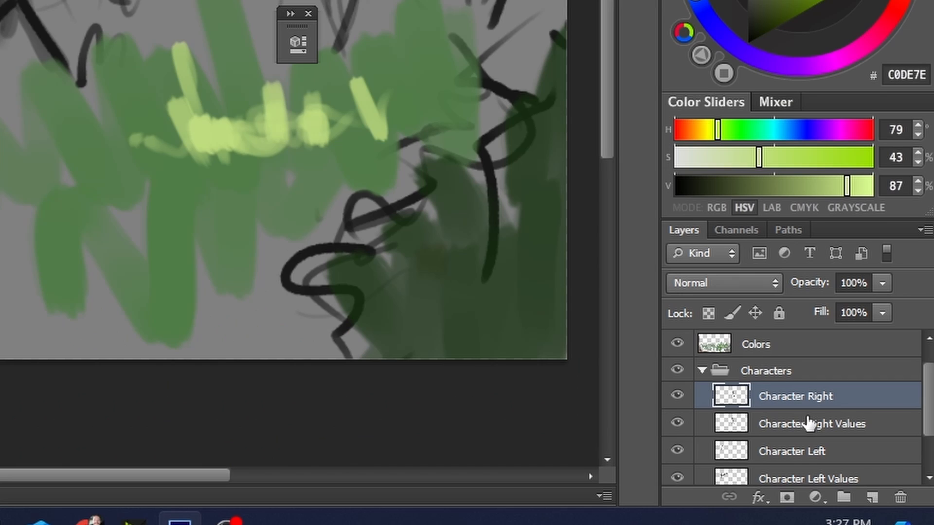
left_click(858, 464, "shift")
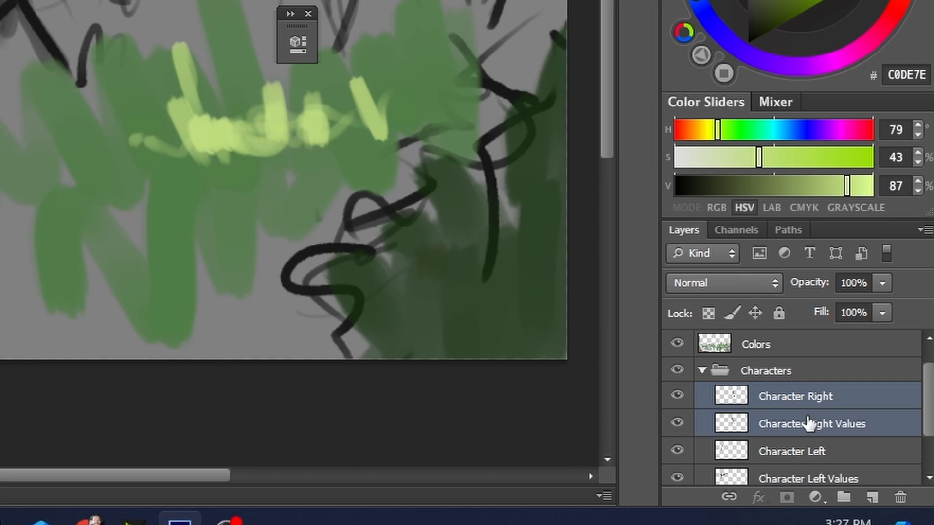
left_click(844, 497)
double_click(789, 395)
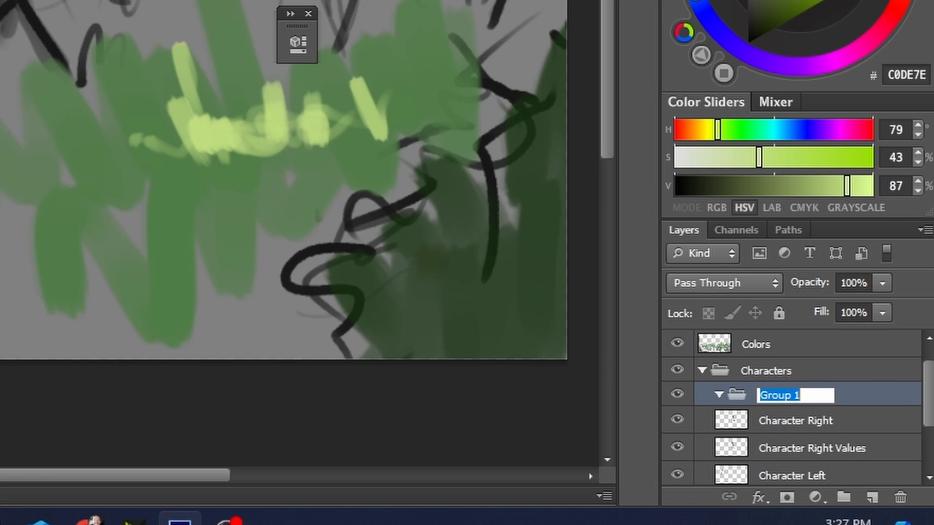
type("C")
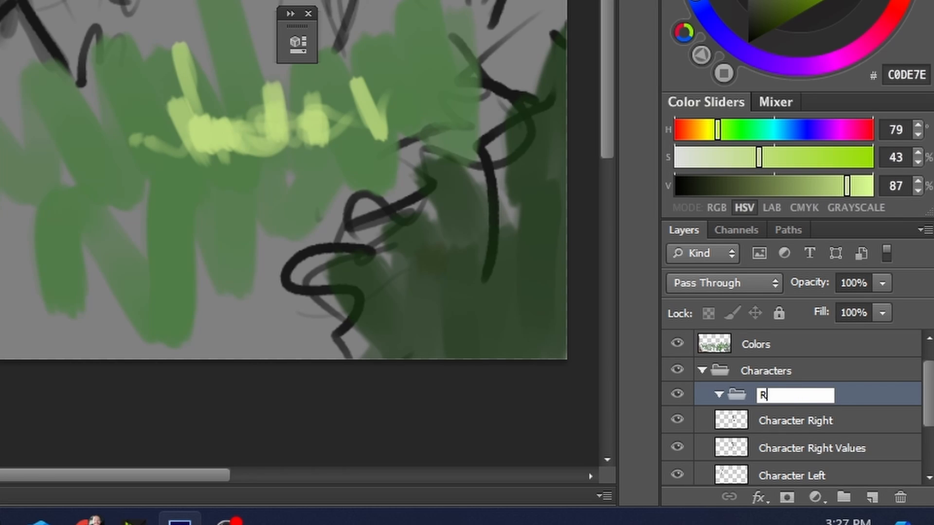
key("Return")
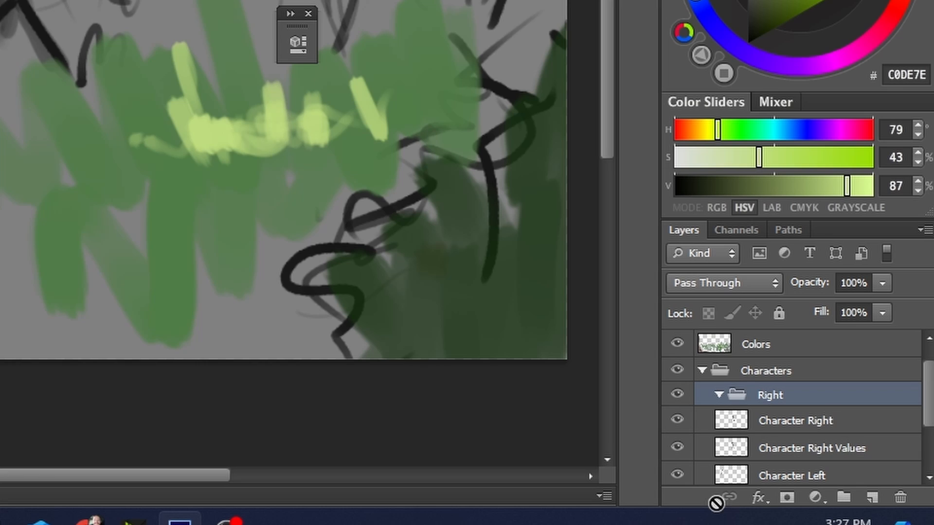
Move the Character Right and Character Right Values layers into the Right group, collapse it and check its visibility.
left_click(778, 421)
left_click(788, 448, "shift")
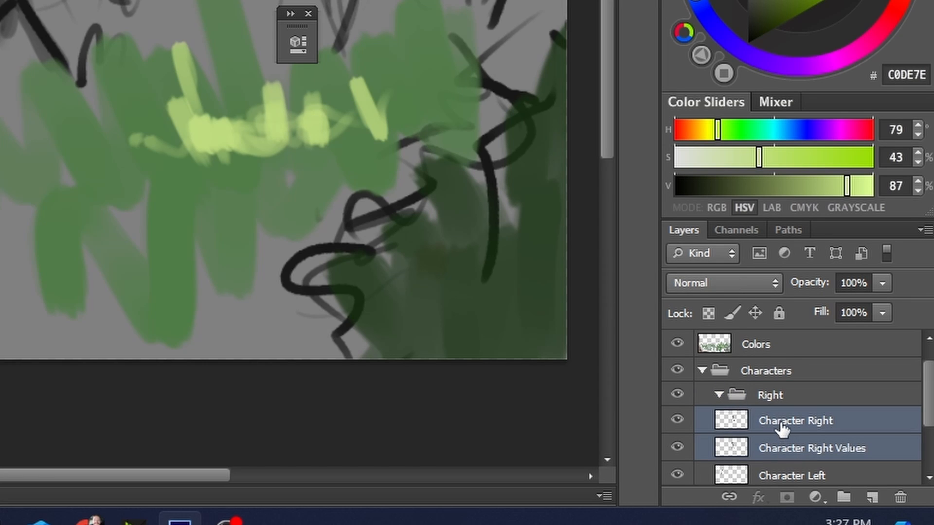
left_click_drag(782, 429, 768, 396)
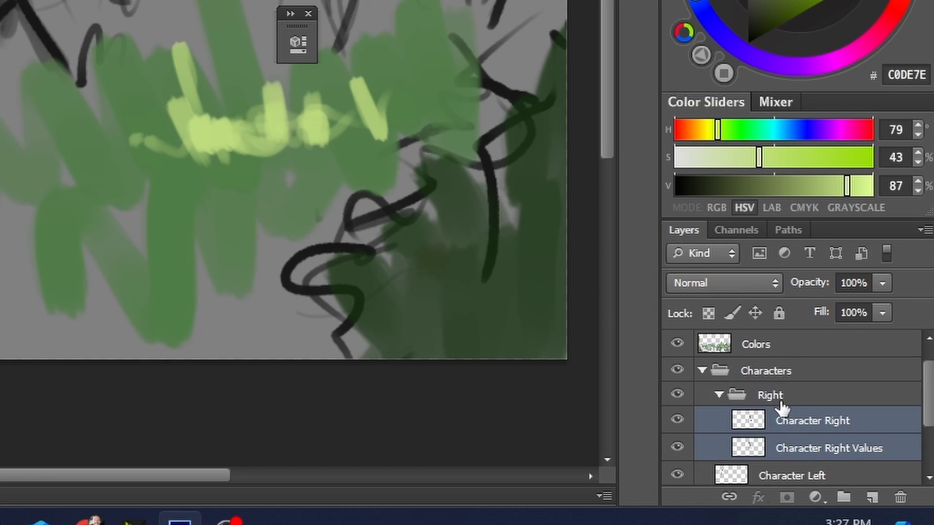
left_click(719, 395)
left_click(676, 395)
left_click(677, 395)
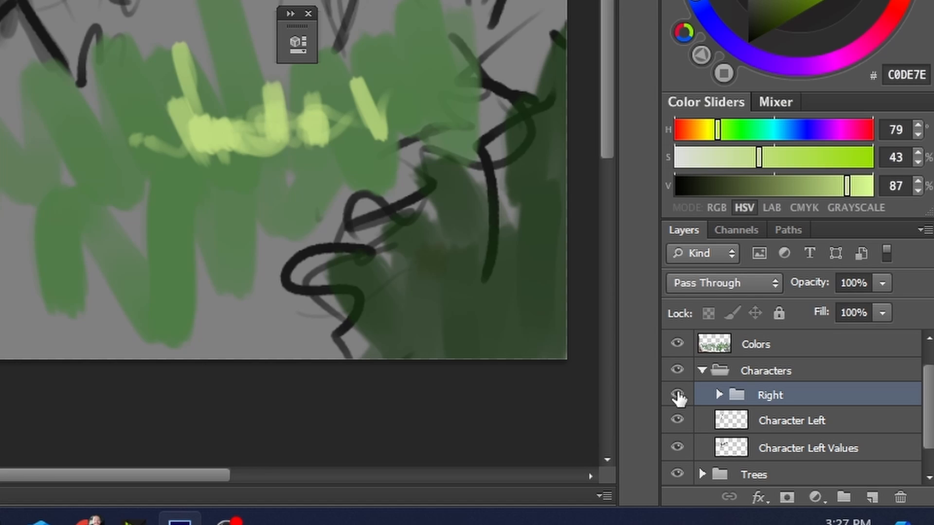
Create a second layer group named Left above the Character Left layer, inside the Characters group.
left_click(778, 434)
left_click(844, 497)
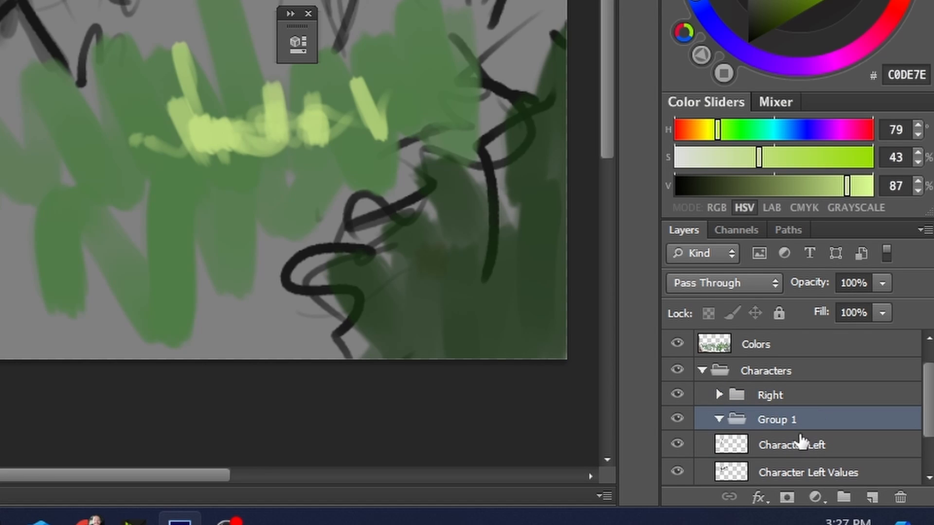
double_click(785, 428)
type("Left")
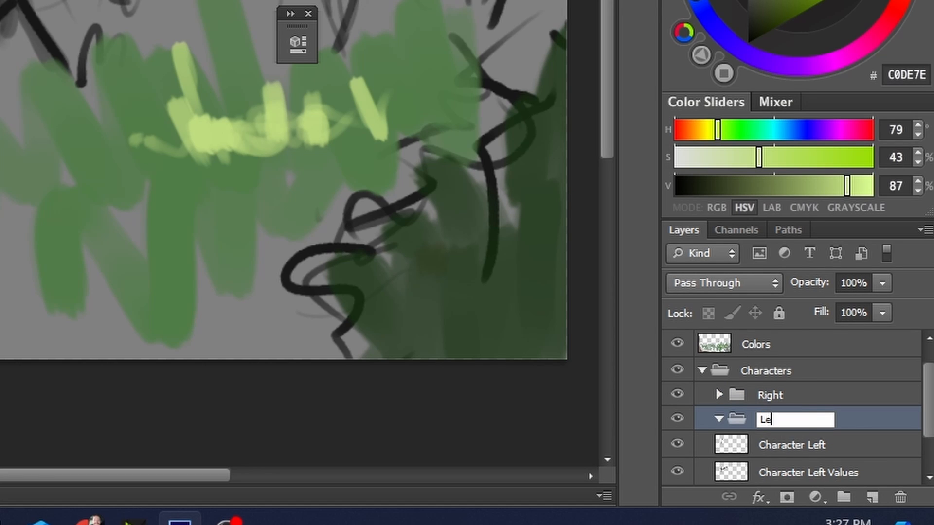
key("Return")
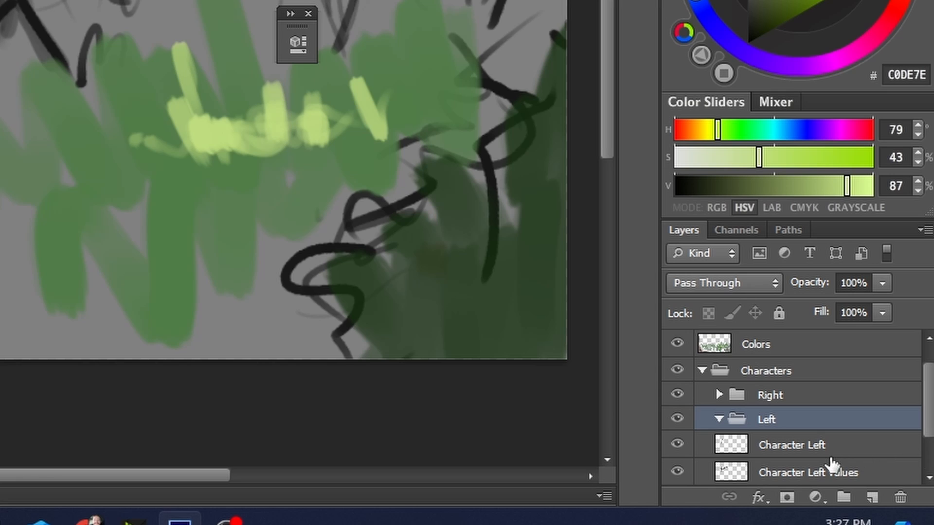
Move the Character Left and Character Left Values layers into the Left group, and collapse the Left and Characters groups.
left_click(809, 447)
left_click(807, 474, "shift")
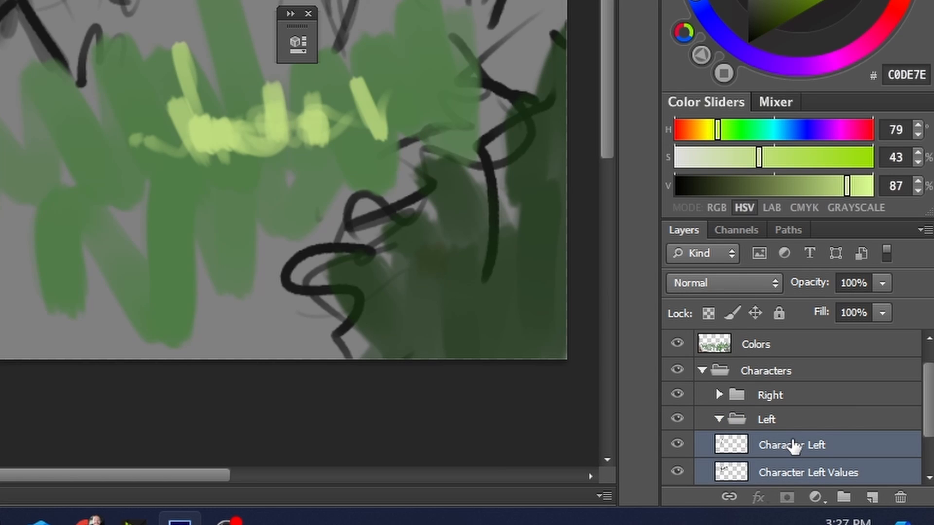
left_click_drag(792, 444, 730, 423)
left_click(719, 419)
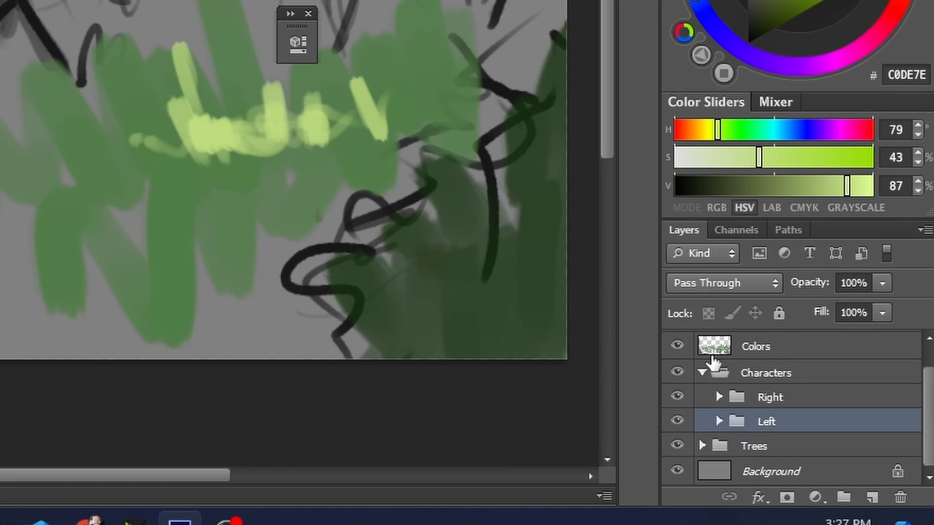
left_click(703, 373)
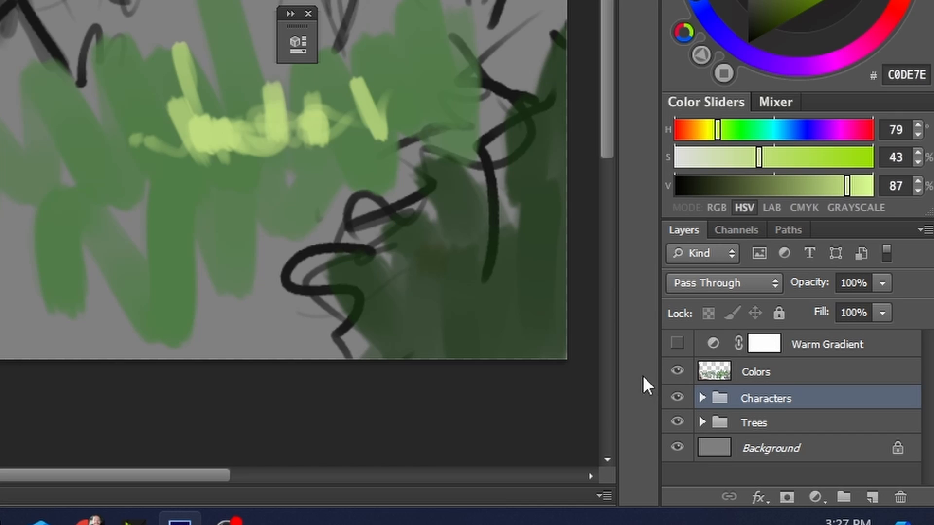
Expand the Characters group and compare the canvas with the Right and Left groups each hidden and shown.
left_click(703, 399)
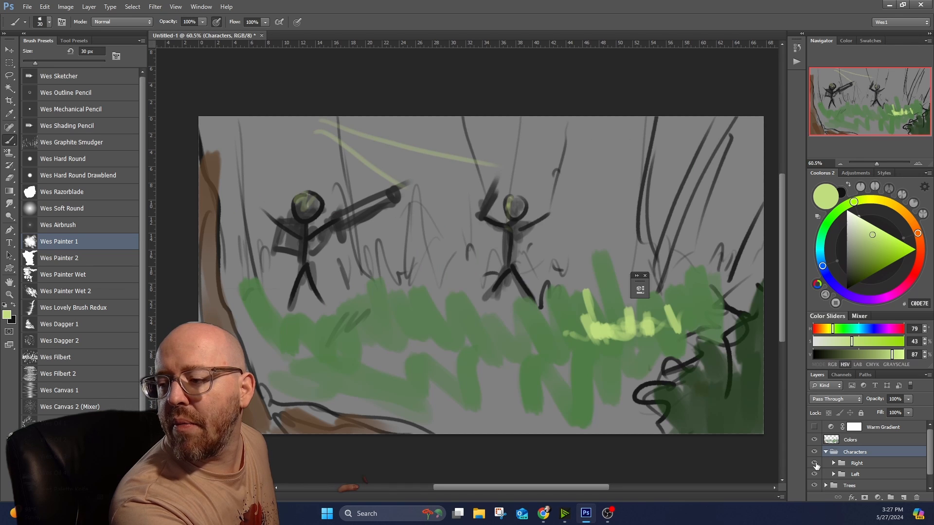
left_click(814, 465)
left_click(815, 464)
left_click(814, 474)
left_click(814, 475)
left_click(814, 475)
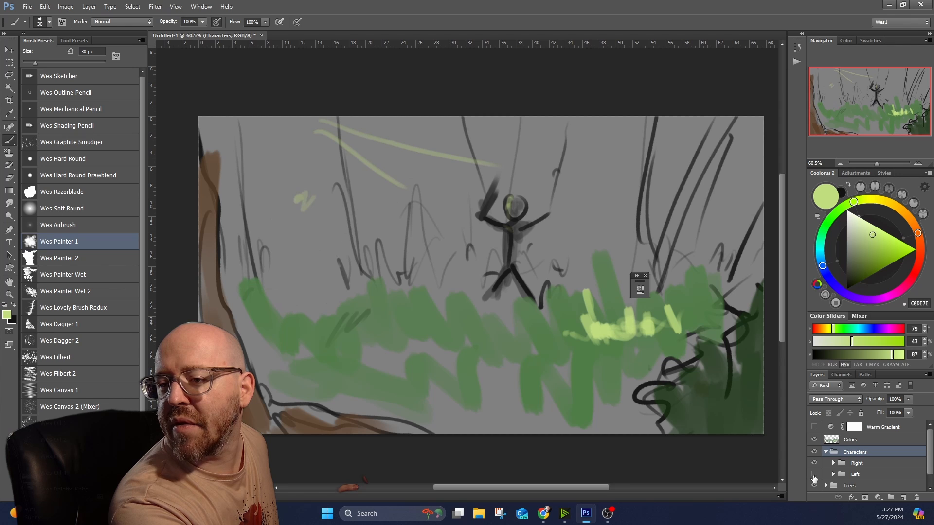
left_click(814, 475)
Expand the Trees group and compare the canvas with the Trees Background and Trees (Foreground) layers hidden and shown.
key("ctrl+minus")
scroll(834, 477, "down", 1)
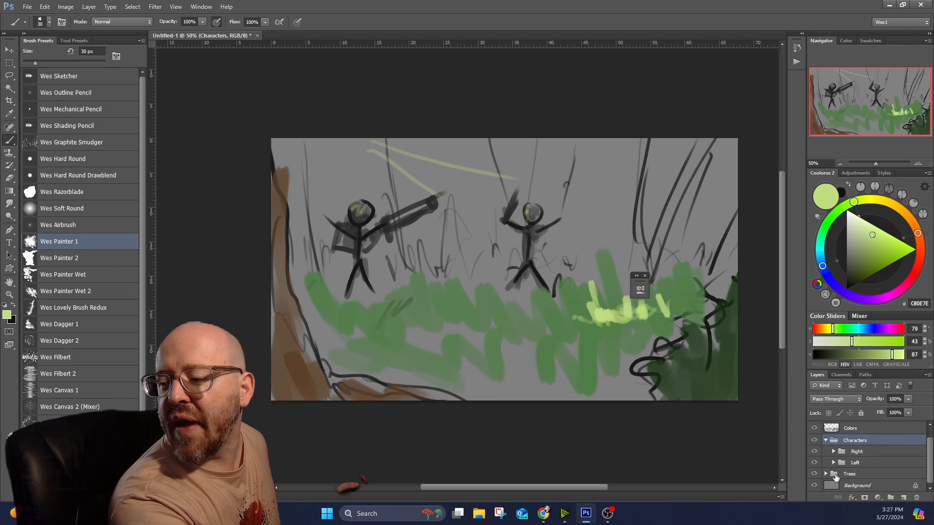
left_click(825, 473)
scroll(827, 467, "down", 2)
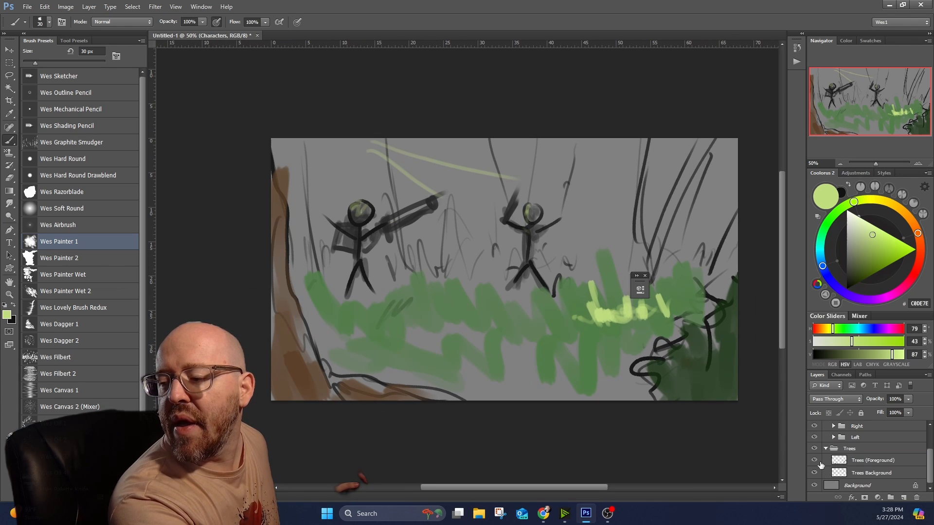
left_click(814, 473)
left_click(814, 472)
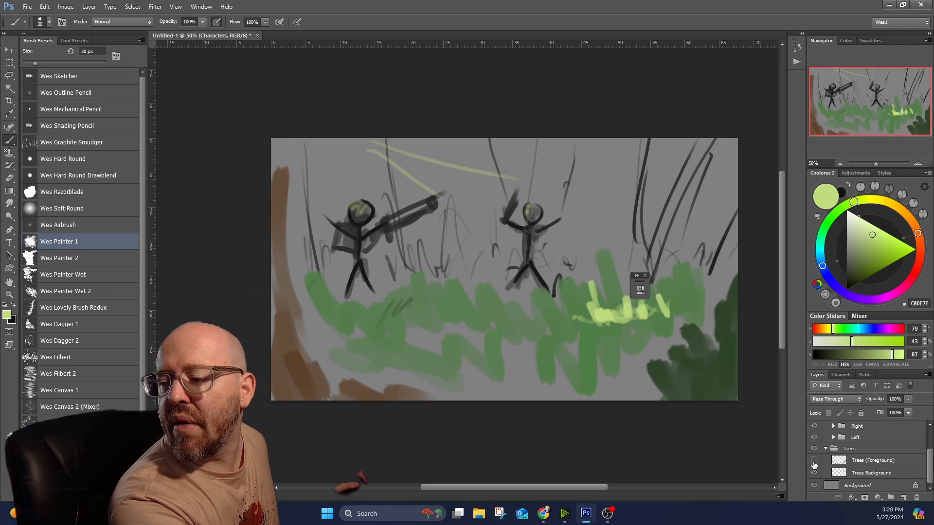
left_click(814, 461)
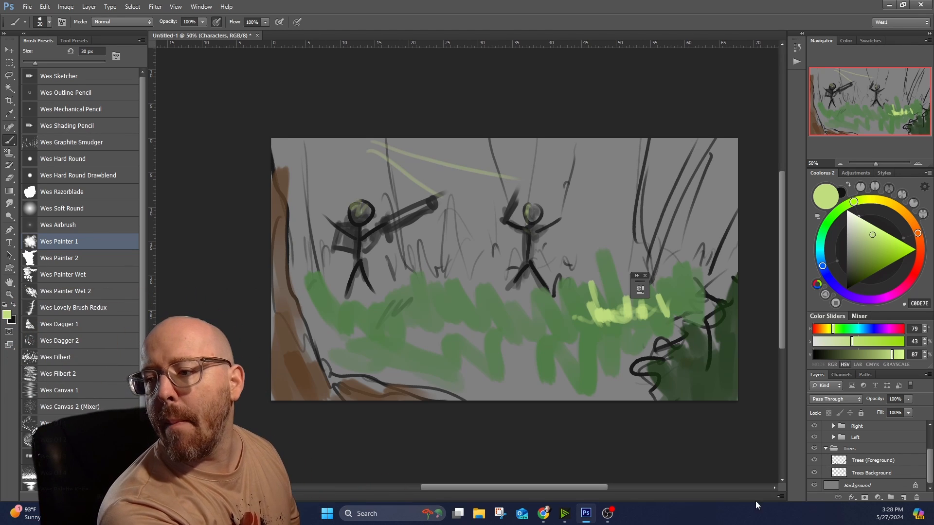
Shift the whole Right character group a short distance to the right on the canvas with the Move tool.
scroll(539, 354, "up", 1)
scroll(540, 353, "down", 1)
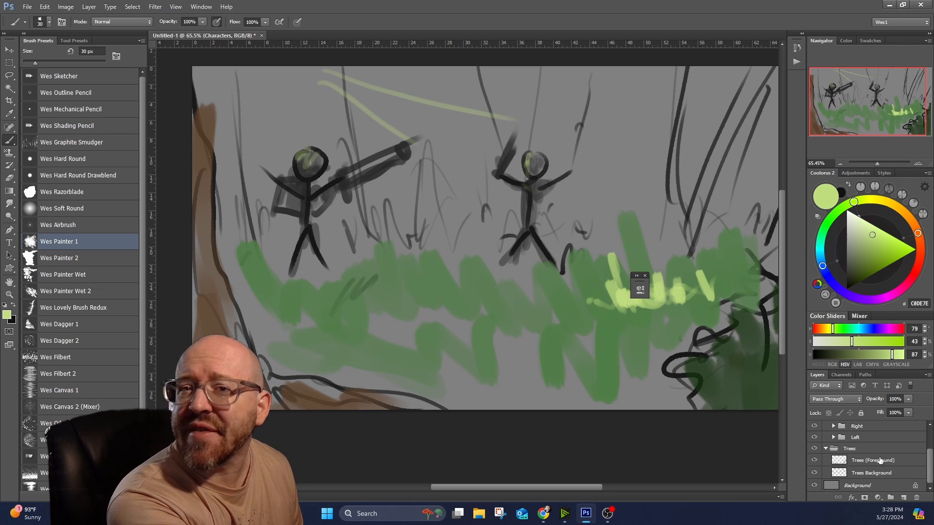
scroll(880, 460, "up", 3)
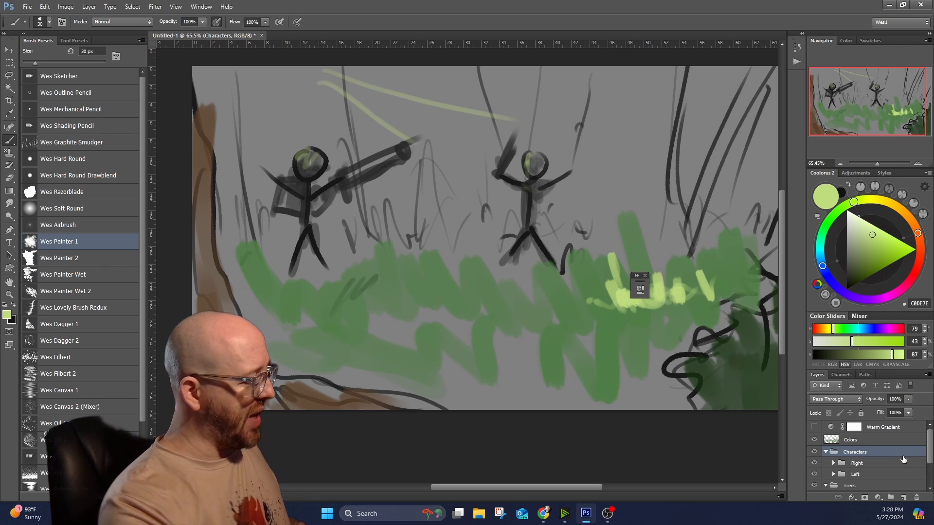
left_click(864, 465)
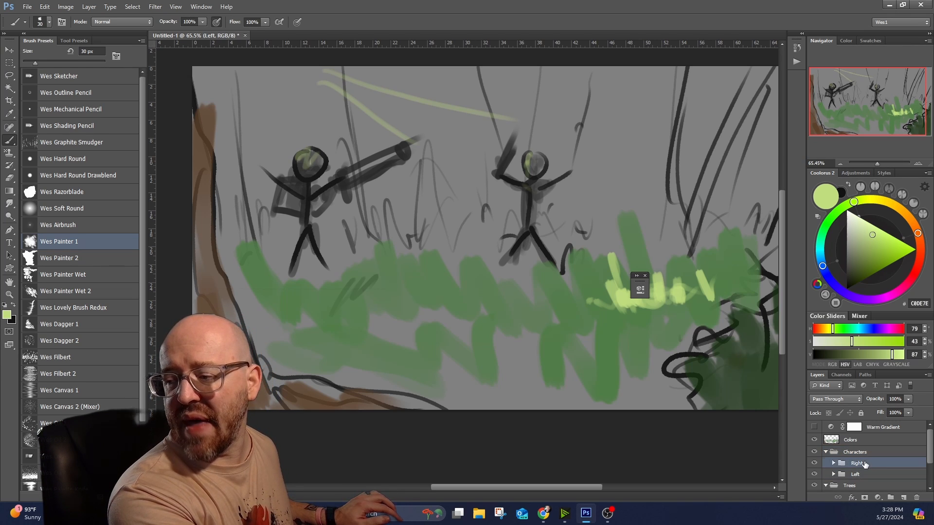
left_click(9, 50)
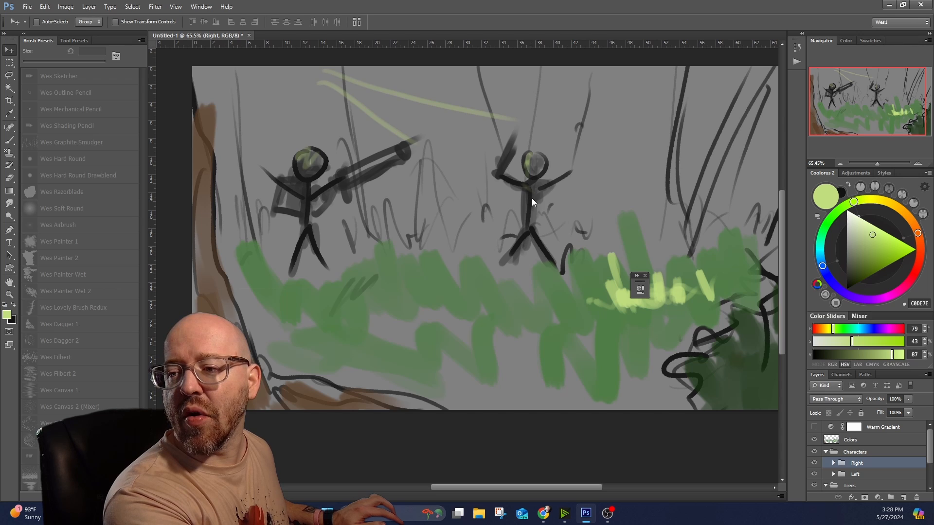
left_click_drag(532, 198, 558, 197)
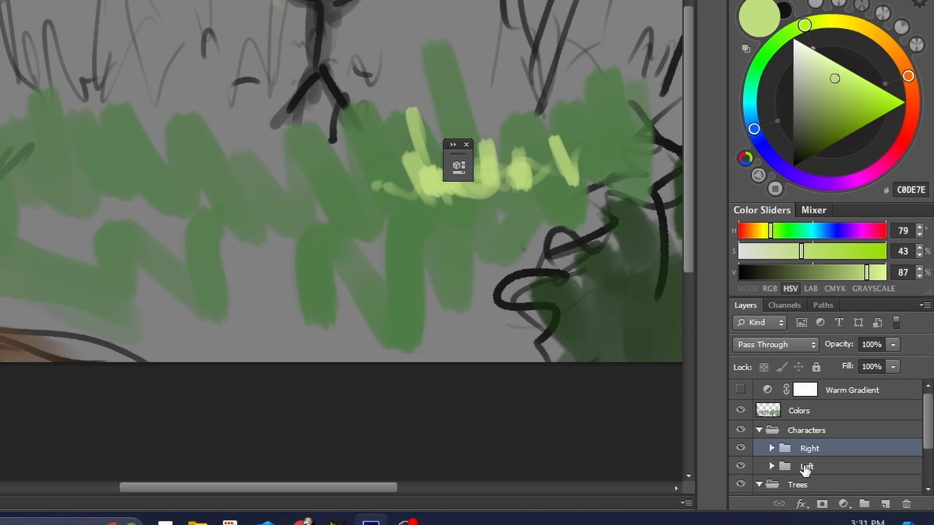
Add a new layer named Eye Adjustment above the Character Left layer in the Left group.
left_click(794, 472)
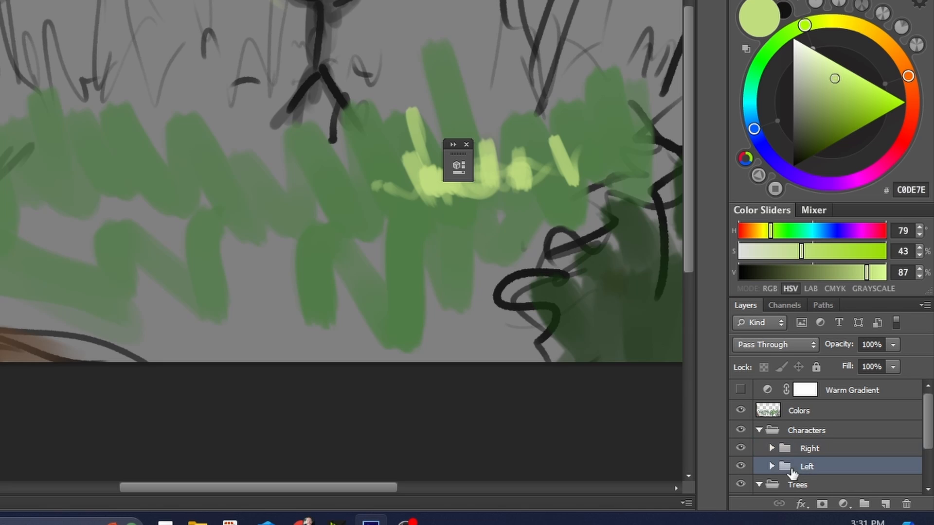
left_click(771, 466)
left_click(834, 465)
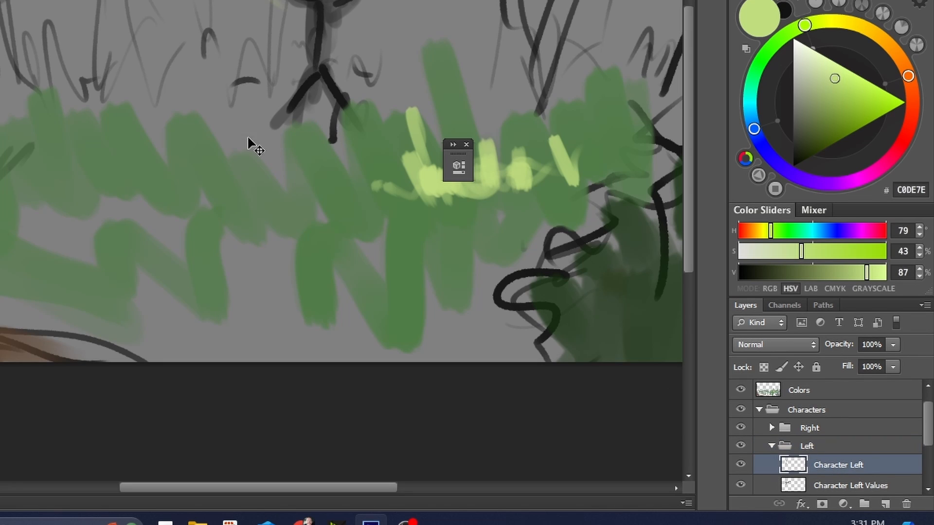
scroll(263, 188, "up", 6)
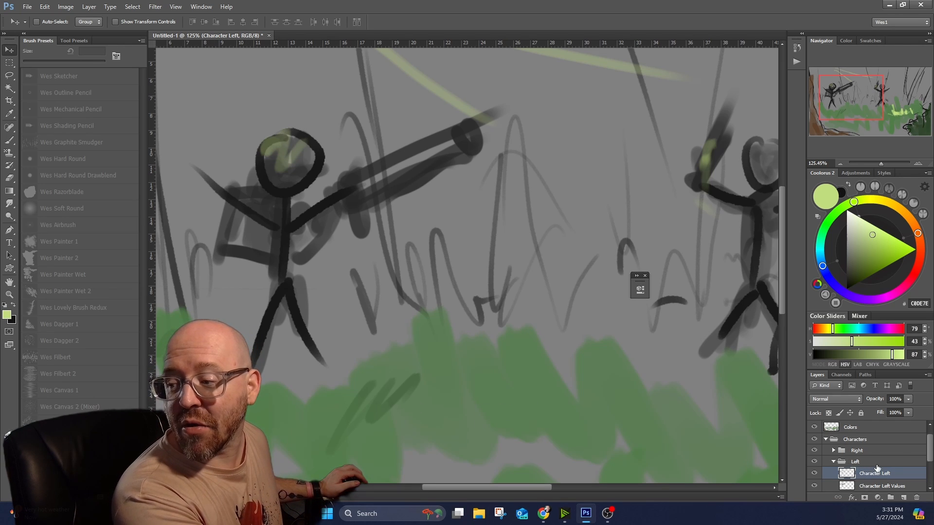
left_click(902, 500)
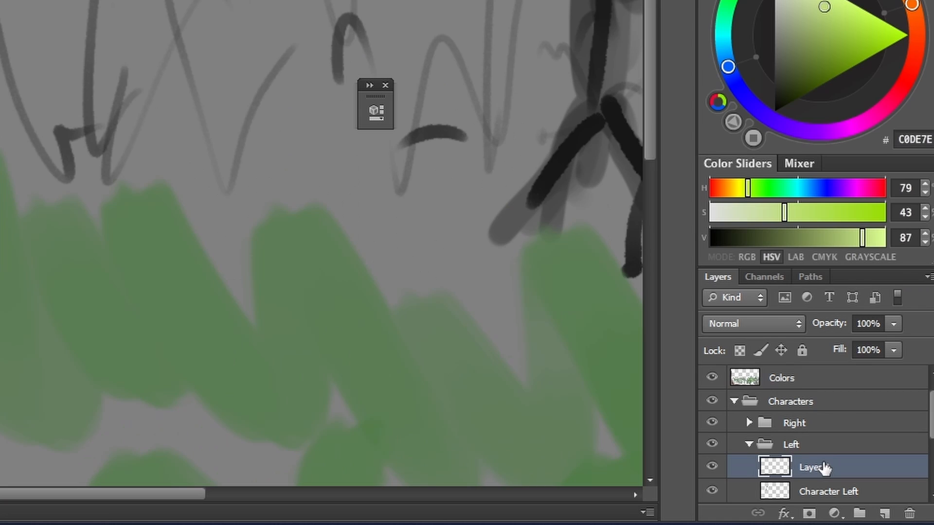
double_click(870, 473)
type("Eye A")
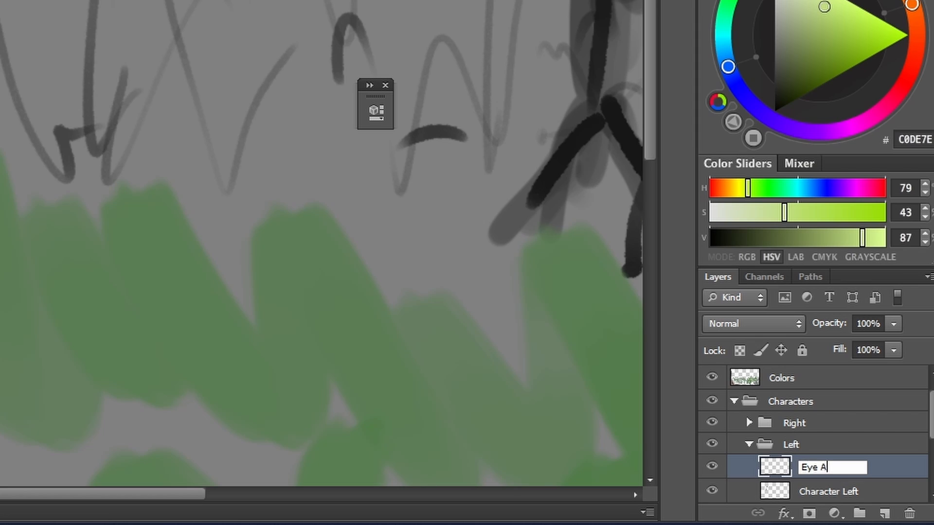
type("djustment")
key("Return")
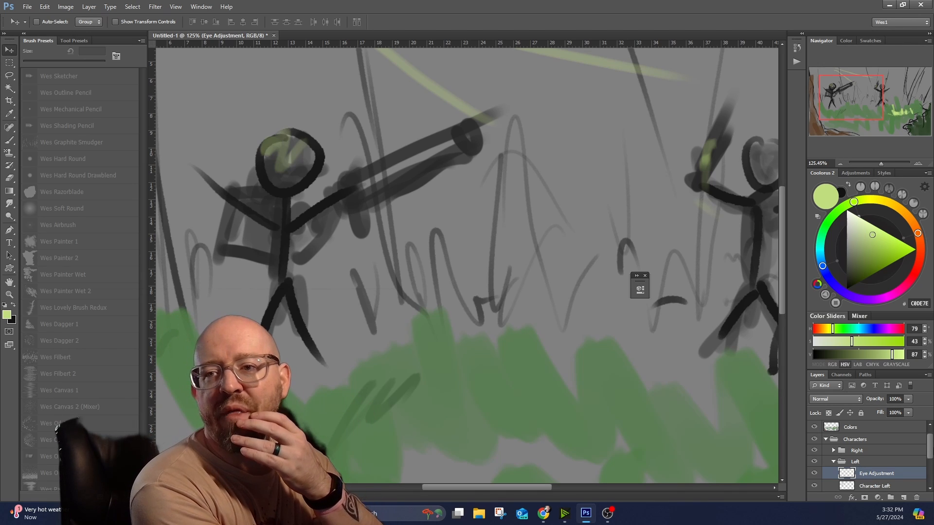
scroll(368, 166, "down", 2)
scroll(369, 149, "up", 4)
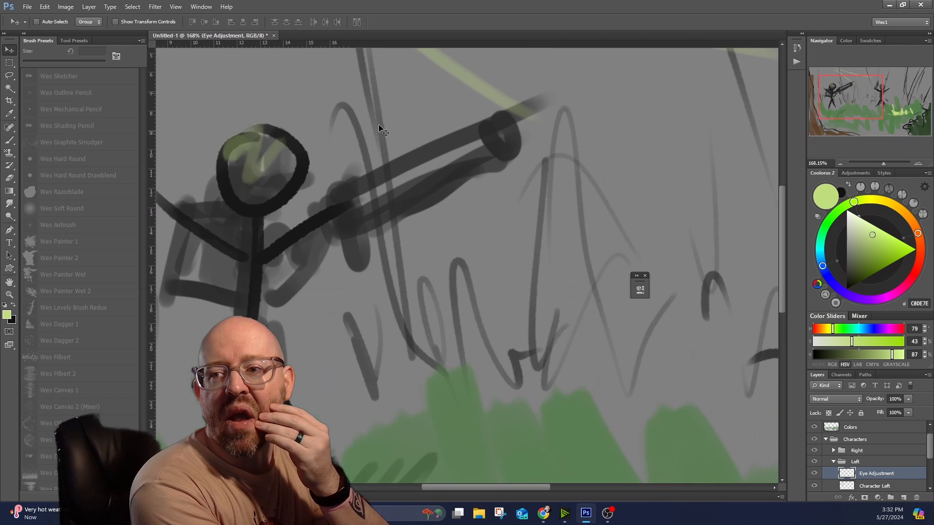
scroll(463, 100, "down", 3)
scroll(406, 115, "up", 3)
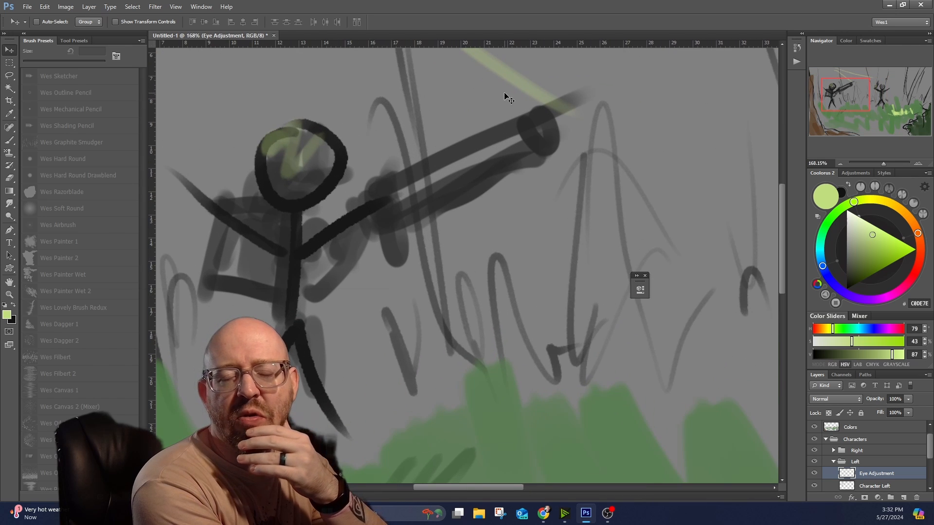